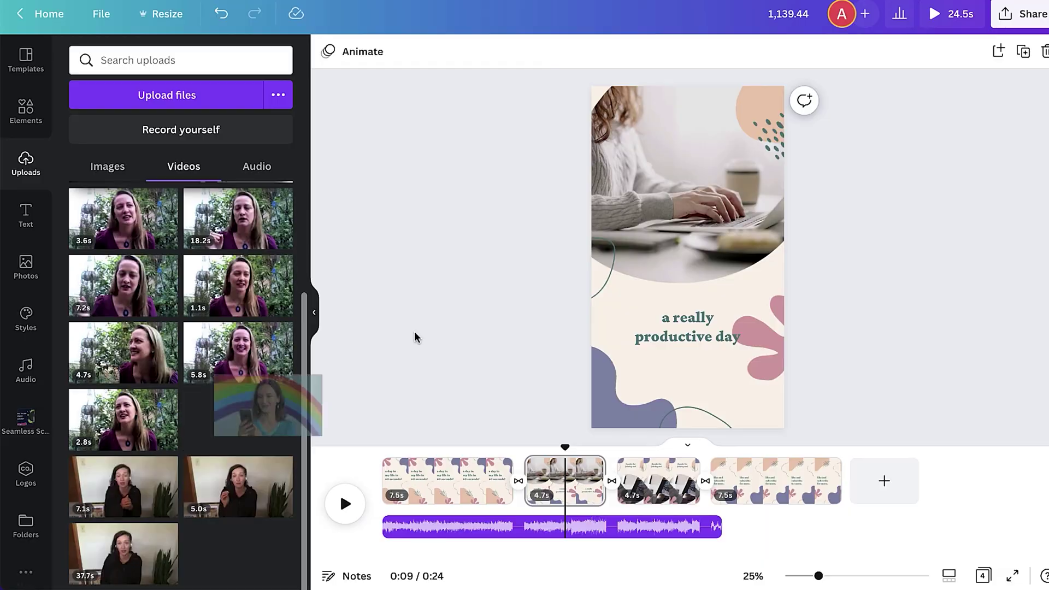
- Rewind the video preview to the first page and bring up the Share panel
{"action": "left_click_drag", "start_coordinate": [562, 447], "coordinate": [441, 448]}
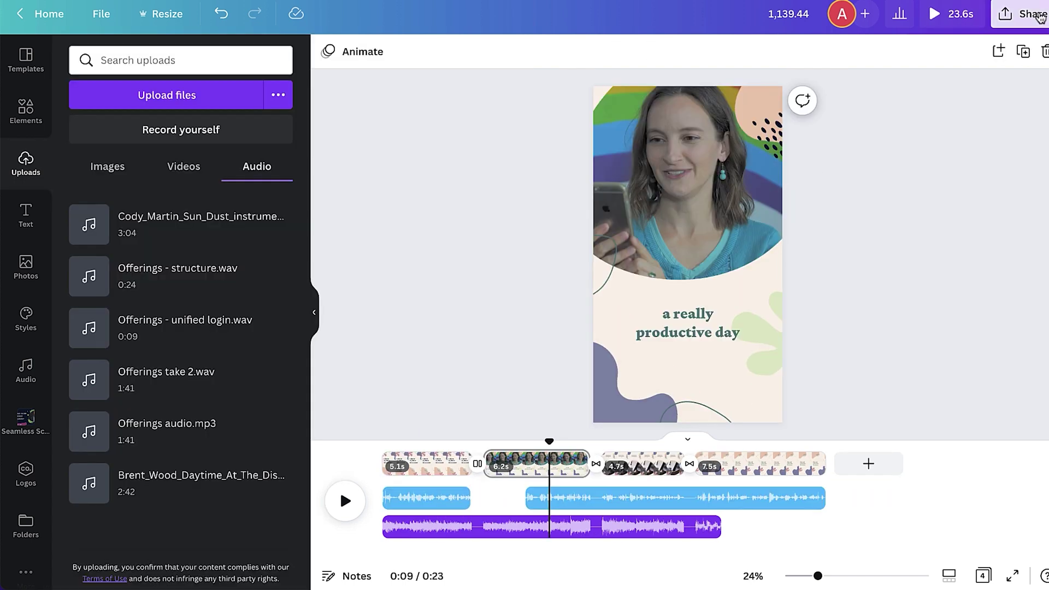
{"action": "left_click", "coordinate": [1033, 15]}
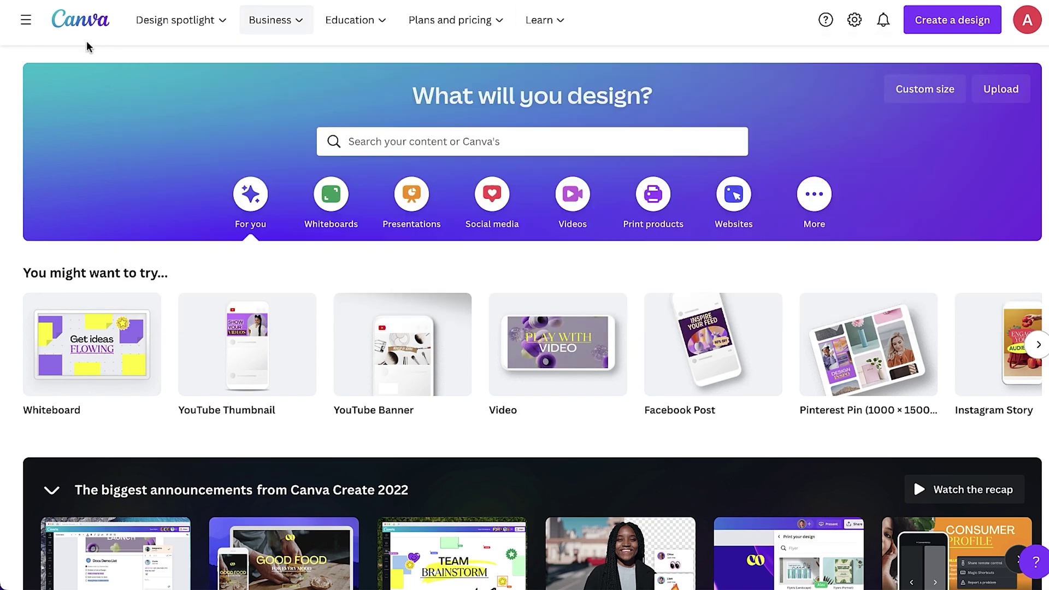
- Go through Team AccessAlly and Brand to the AccessAlly Brand kit and scroll its logos, colours and fonts
{"action": "left_click", "coordinate": [21, 32]}
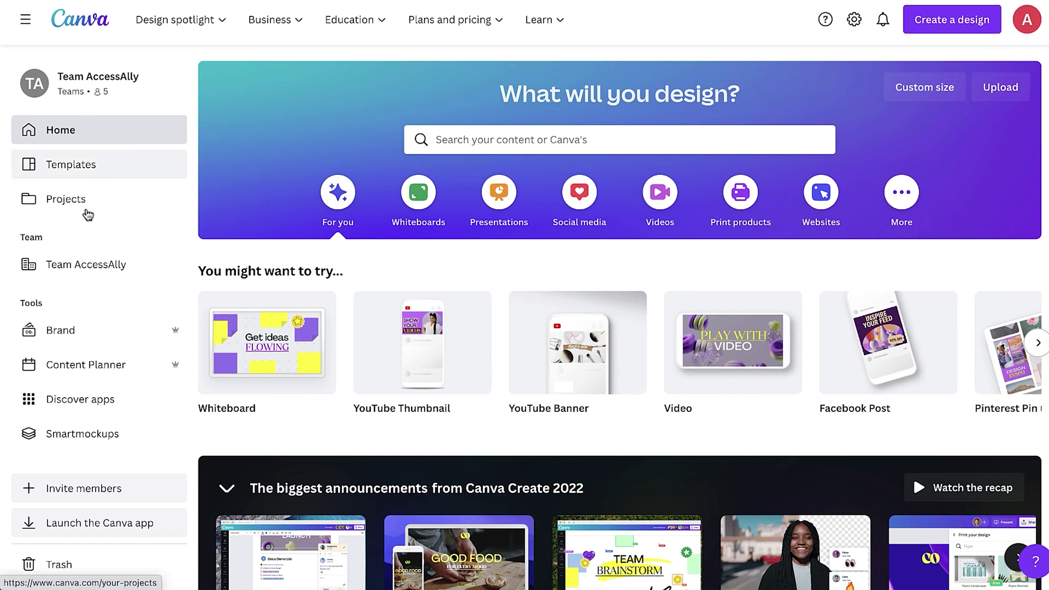
{"action": "left_click", "coordinate": [72, 265]}
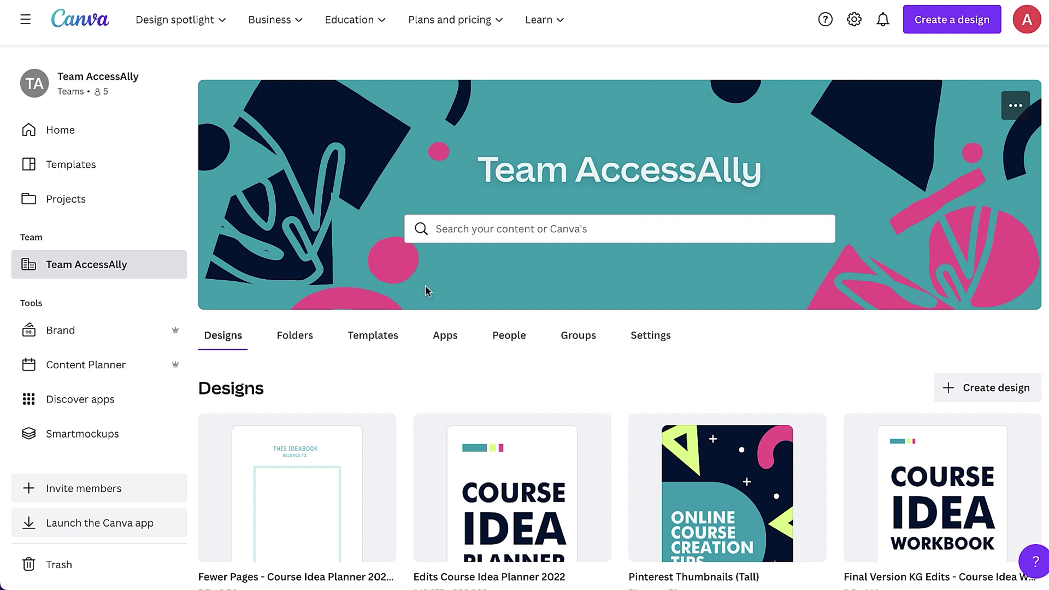
{"action": "left_click", "coordinate": [64, 332]}
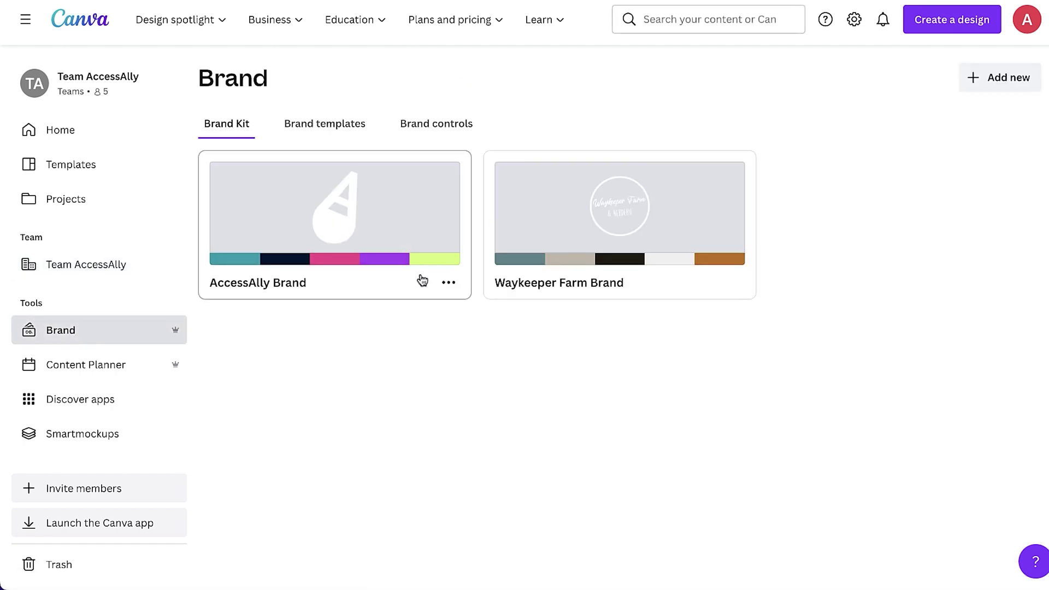
{"action": "left_click", "coordinate": [391, 200]}
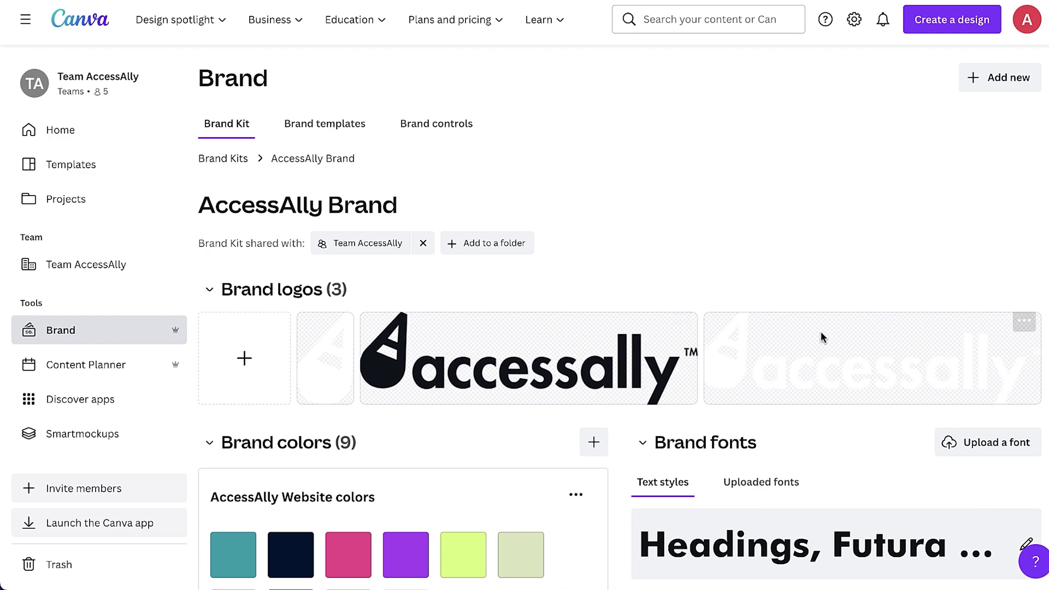
{"action": "scroll", "coordinate": [821, 337], "scroll_direction": "down", "scroll_amount": 3}
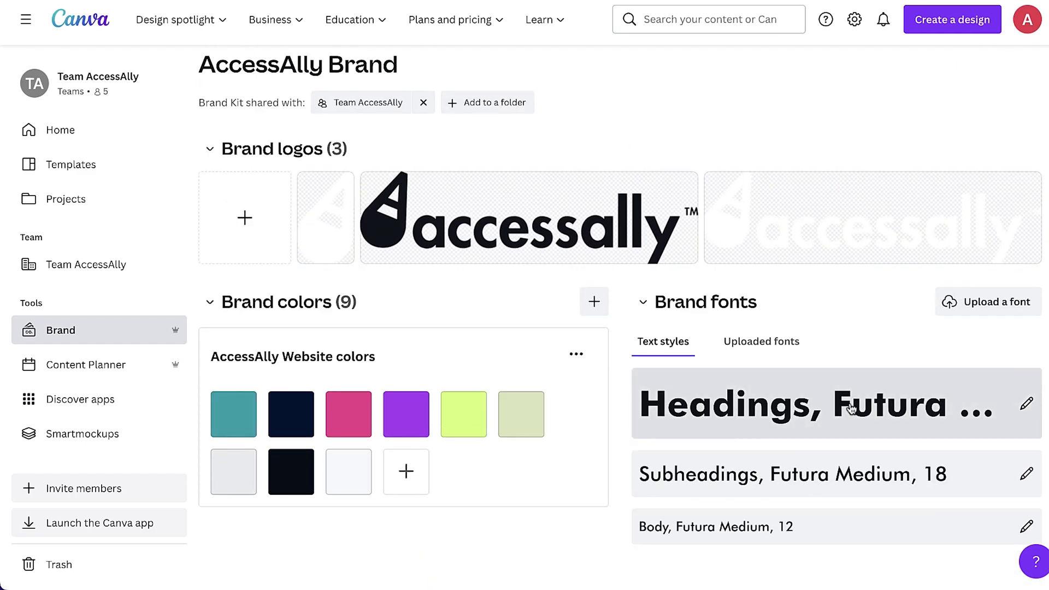
{"action": "scroll", "coordinate": [611, 412], "scroll_direction": "up", "scroll_amount": 3}
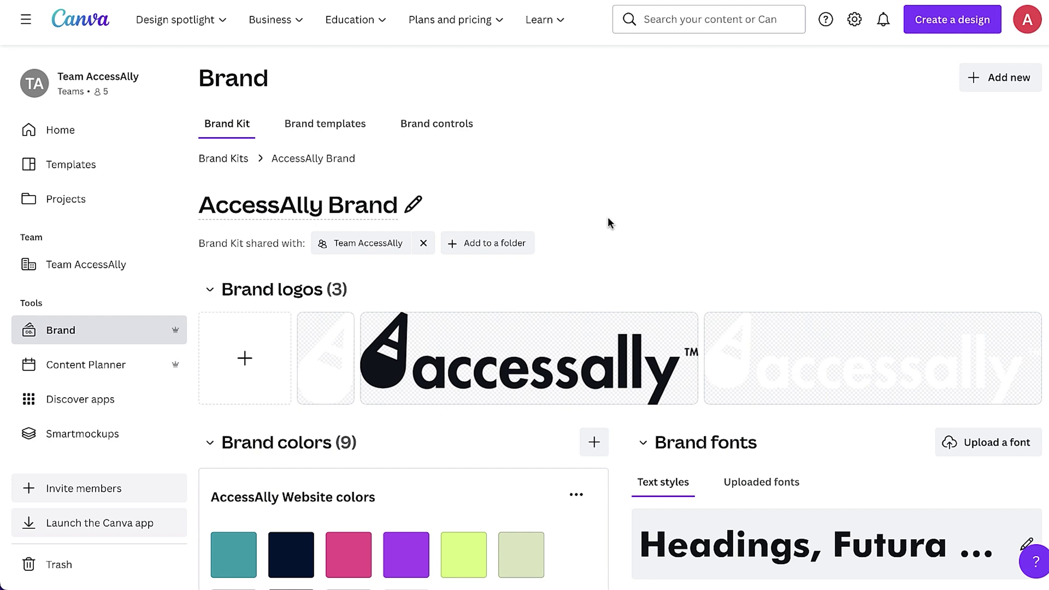
- Start a Mobile Video design in the browser and pick the 'a day in my life' template
{"action": "left_click", "coordinate": [961, 22]}
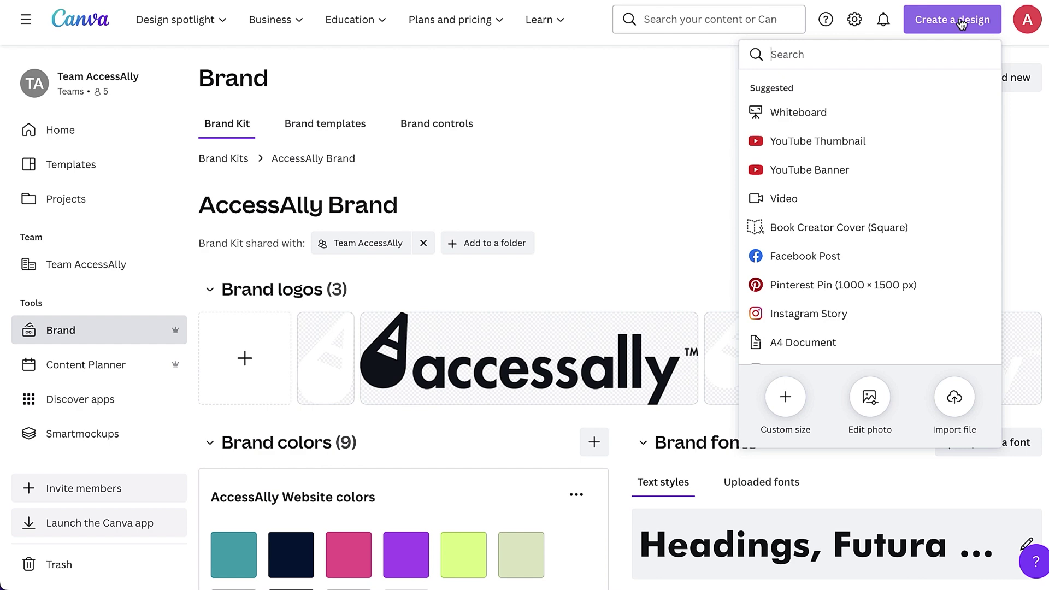
{"action": "scroll", "coordinate": [876, 120], "scroll_direction": "down", "scroll_amount": 5}
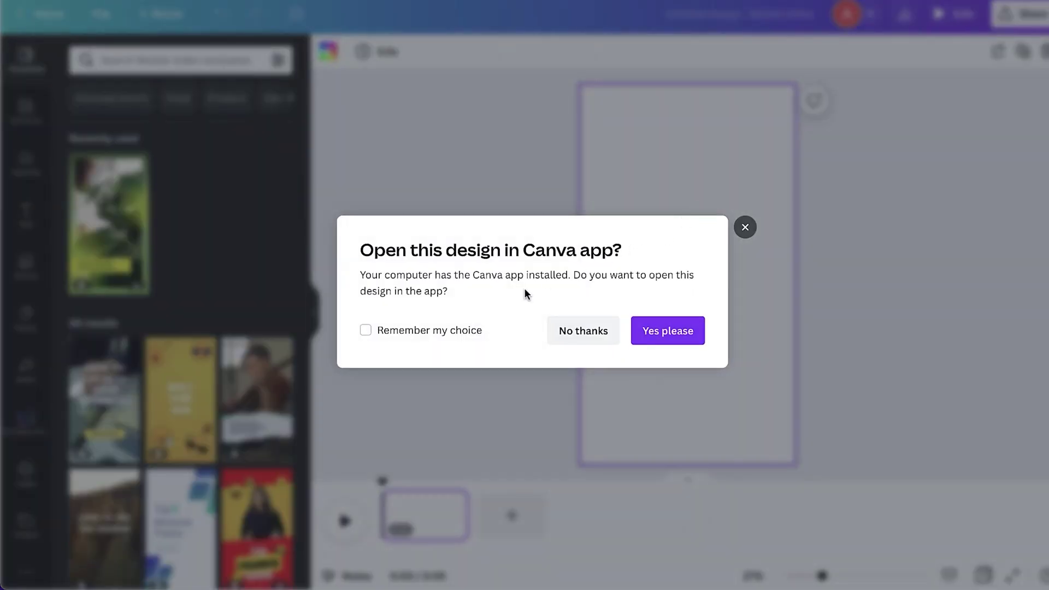
{"action": "left_click", "coordinate": [564, 325]}
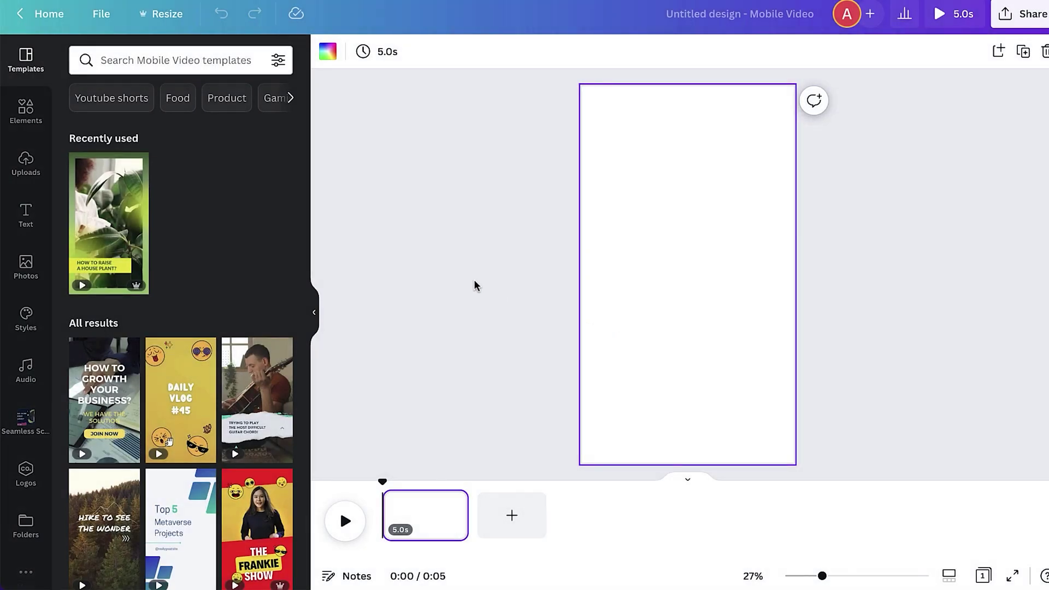
{"action": "scroll", "coordinate": [232, 206], "scroll_direction": "down", "scroll_amount": 5}
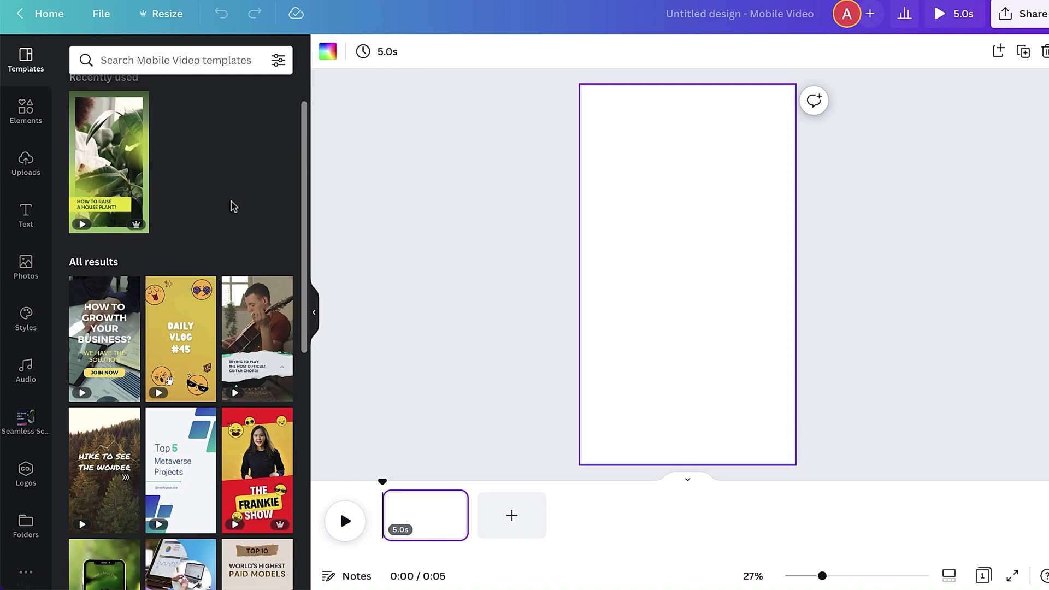
{"action": "scroll", "coordinate": [231, 206], "scroll_direction": "down", "scroll_amount": 6}
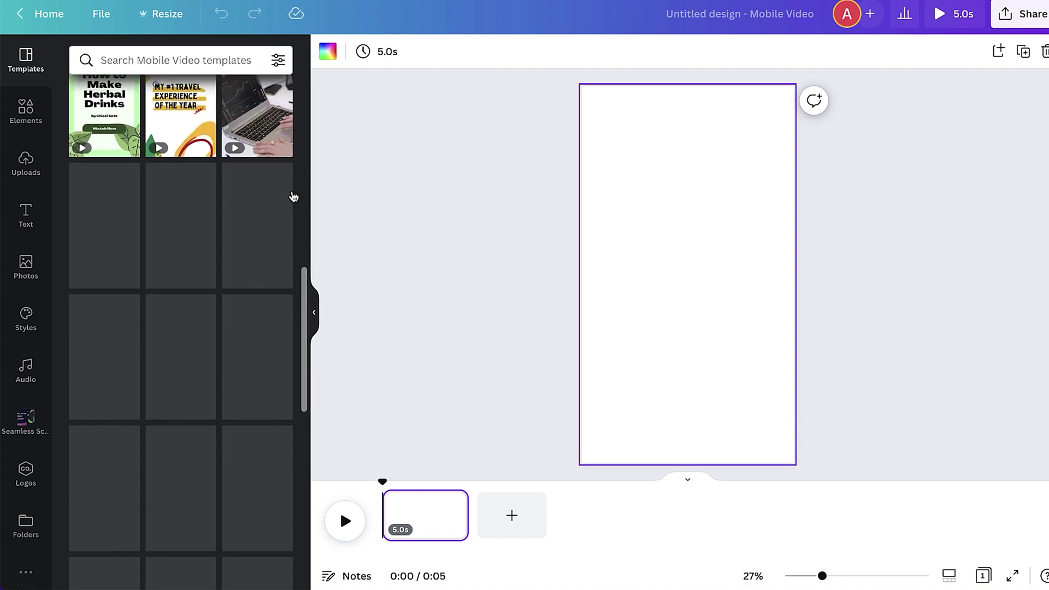
{"action": "scroll", "coordinate": [293, 197], "scroll_direction": "down", "scroll_amount": 8}
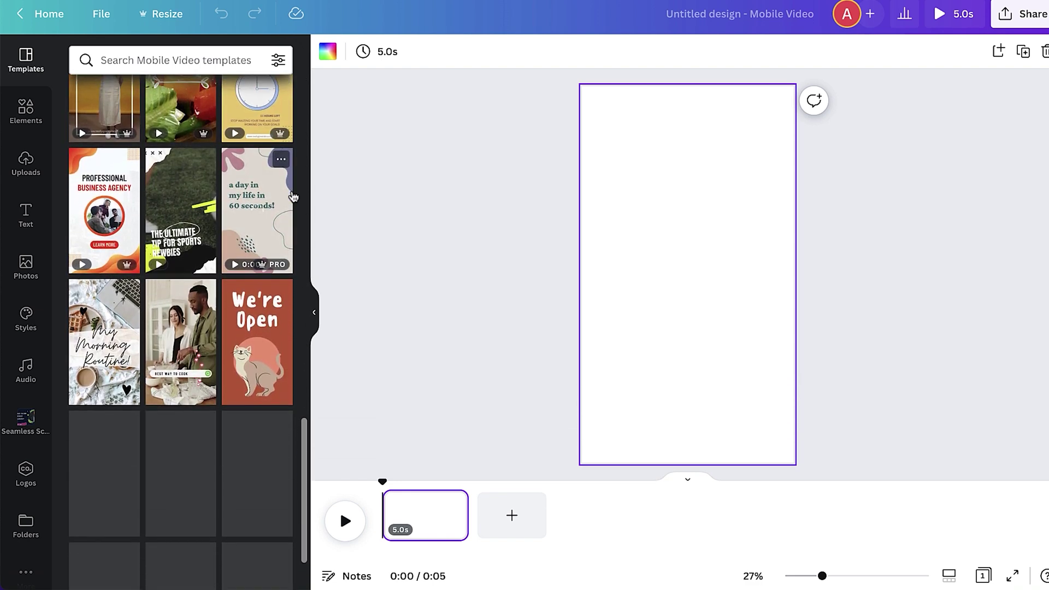
{"action": "left_click", "coordinate": [292, 197]}
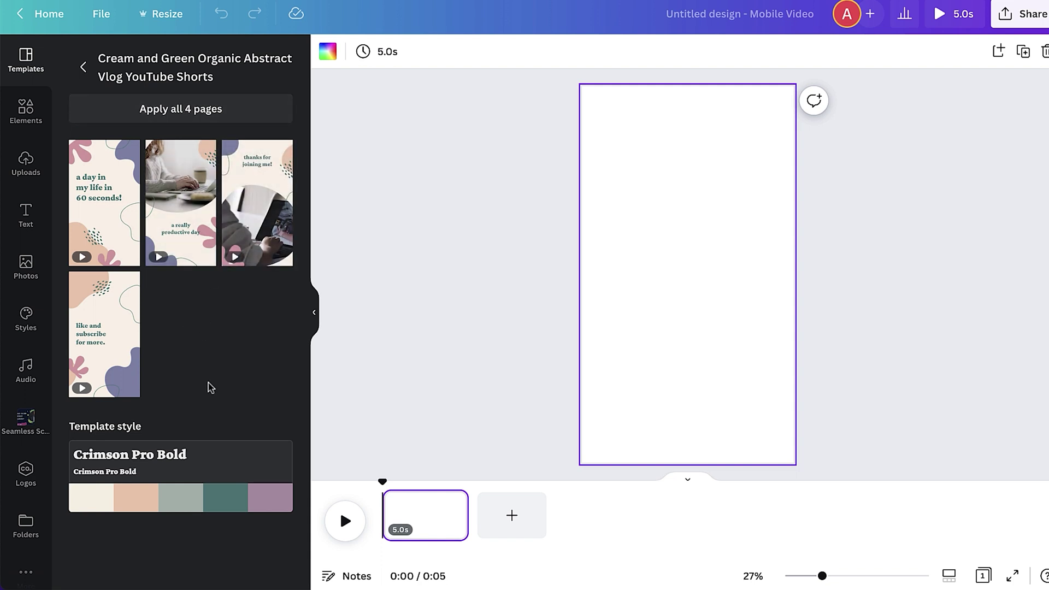
- Apply the Cream and Green vlog style, shuffle its colours, and replace the design with all 4 template pages
{"action": "left_click", "coordinate": [195, 466]}
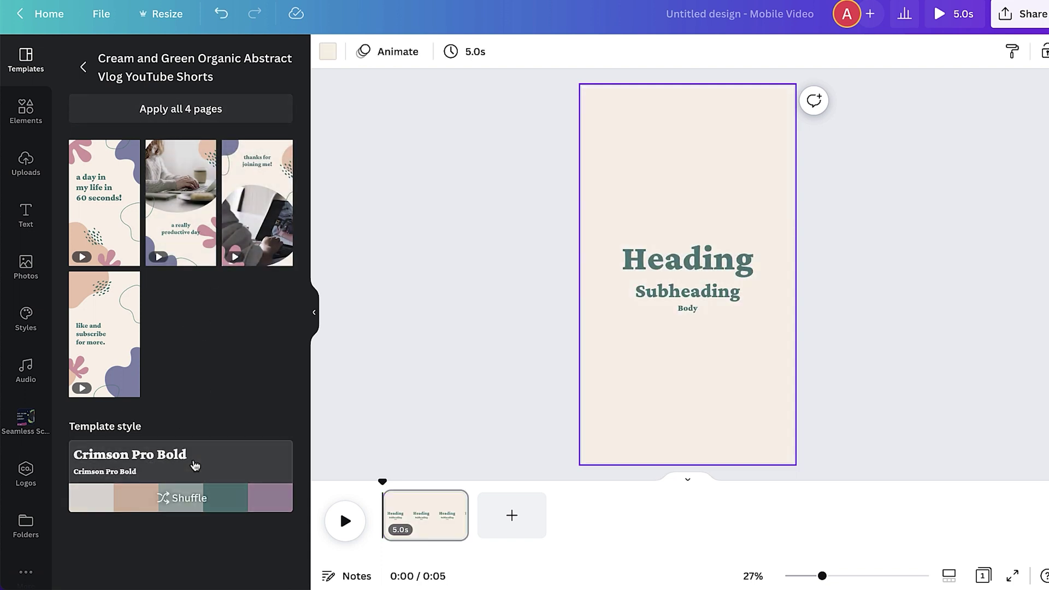
{"action": "left_click", "coordinate": [182, 501]}
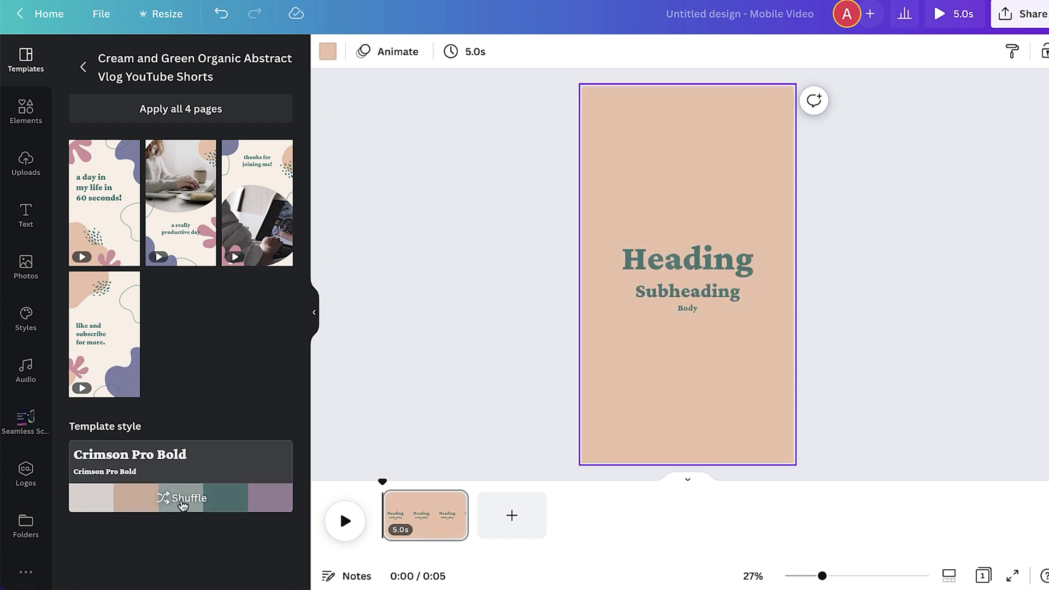
{"action": "left_click", "coordinate": [183, 503]}
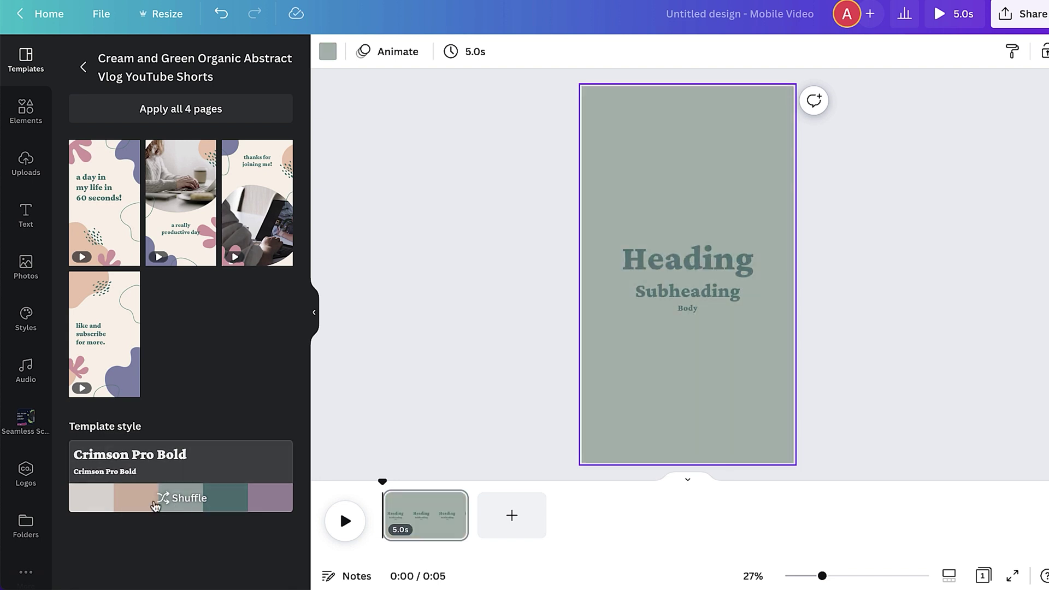
{"action": "left_click", "coordinate": [205, 110]}
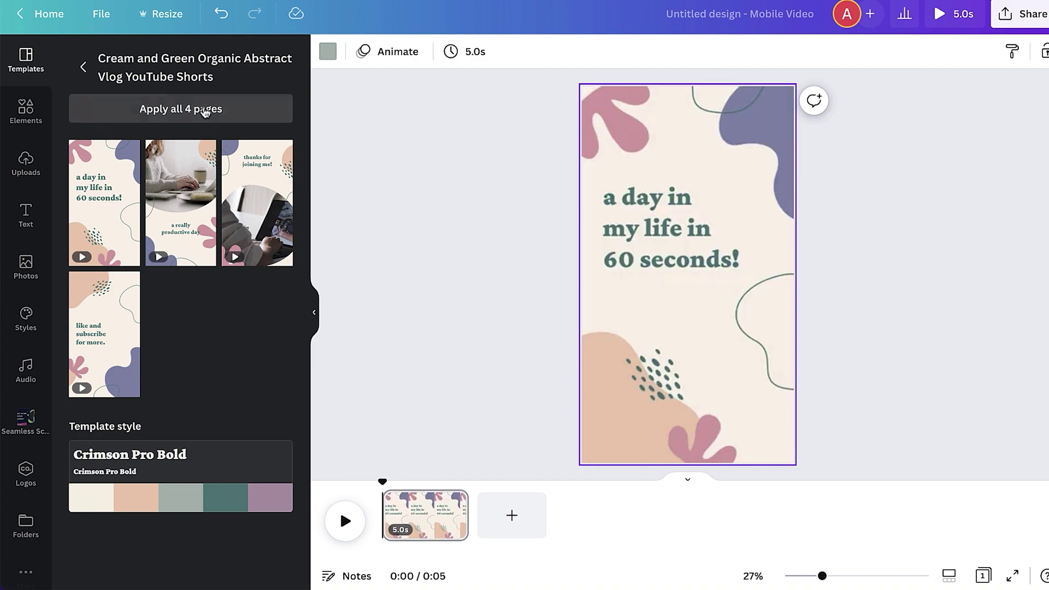
{"action": "left_click", "coordinate": [204, 110]}
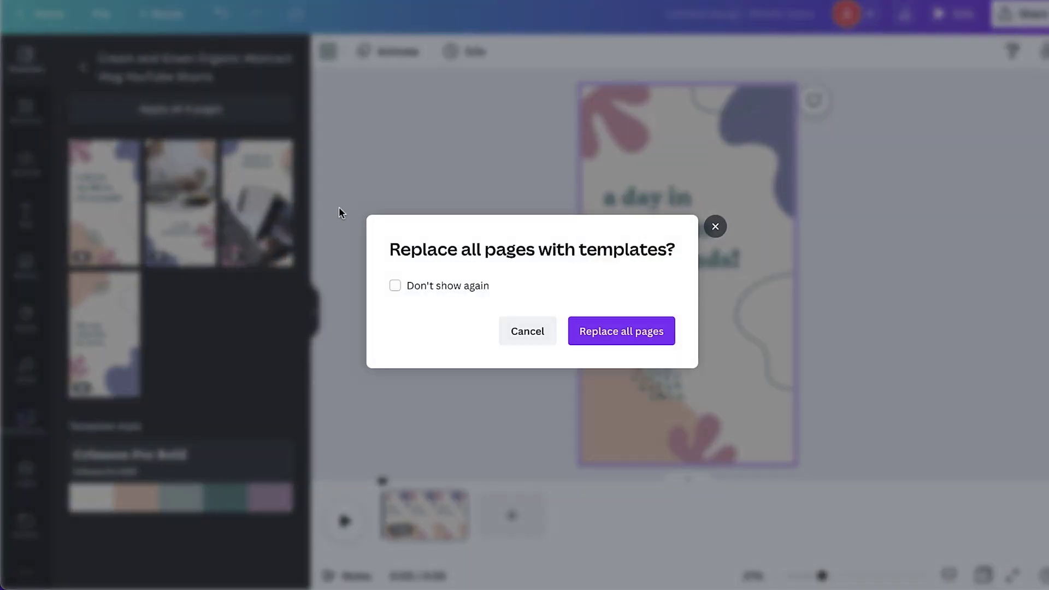
{"action": "left_click", "coordinate": [646, 333]}
{"action": "mouse_move", "coordinate": [380, 449]}
{"action": "left_mouse_down"}
{"action": "mouse_move", "coordinate": [504, 449]}
{"action": "mouse_move", "coordinate": [385, 454]}
{"action": "left_mouse_up"}
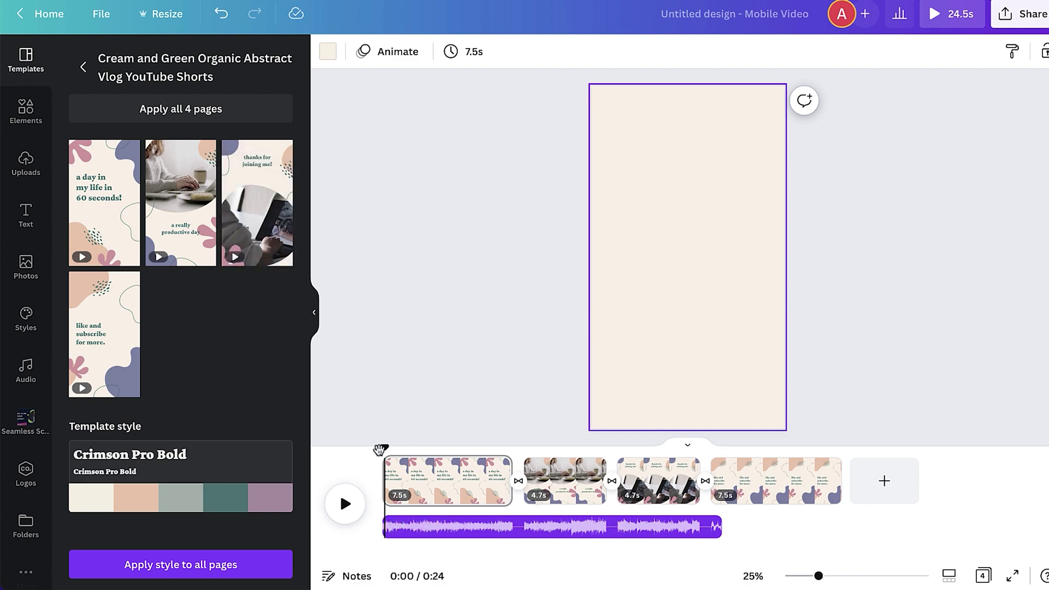
- Show uploaded videos, place the rainbow clip on page 1, and add a blank page
{"action": "left_click_drag", "start_coordinate": [381, 449], "coordinate": [487, 448]}
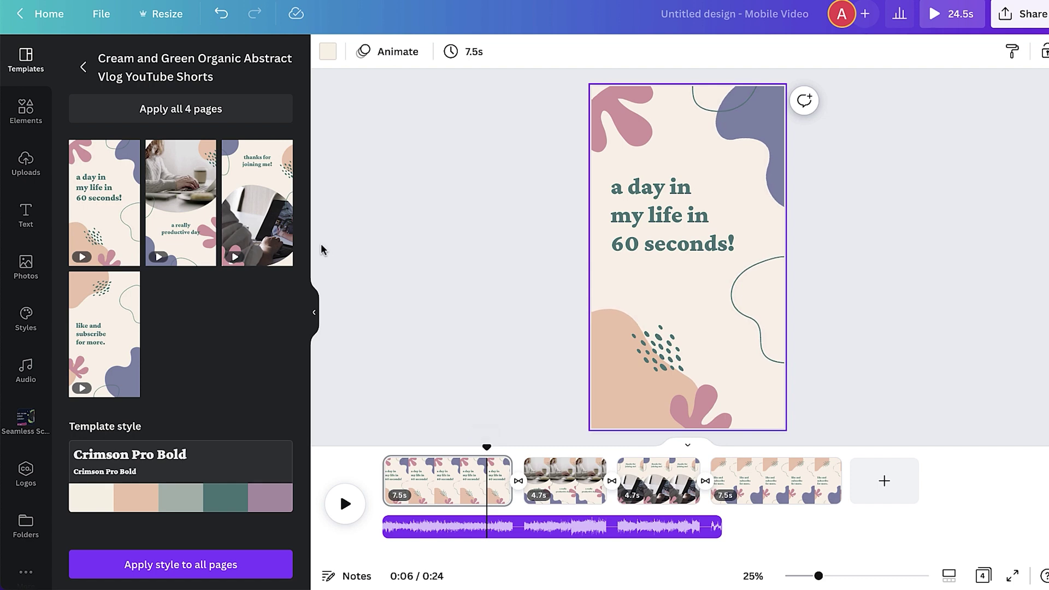
{"action": "left_click", "coordinate": [26, 164]}
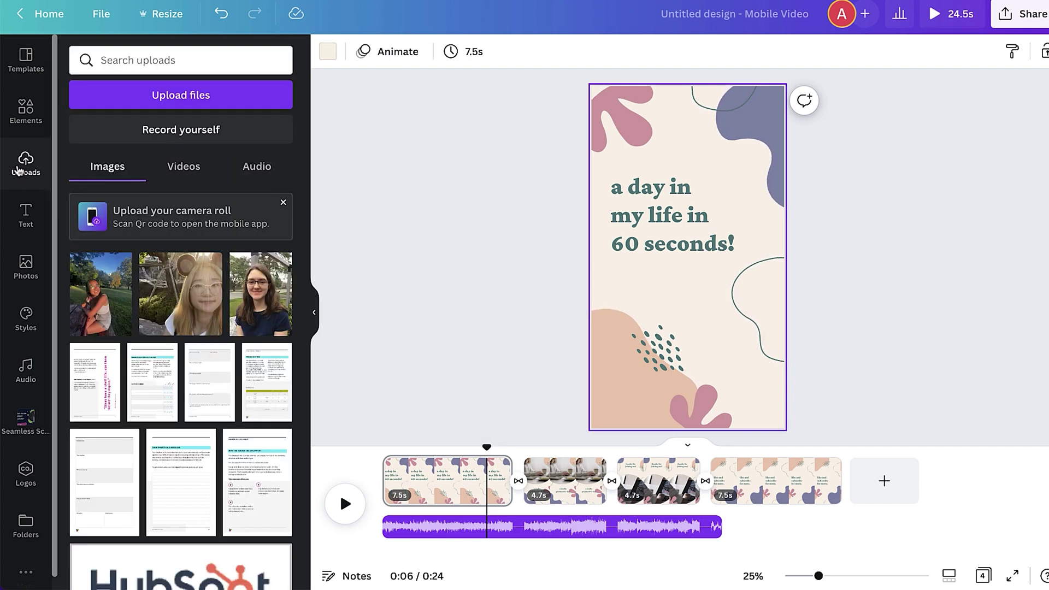
{"action": "left_click", "coordinate": [184, 166]}
{"action": "left_click", "coordinate": [238, 420]}
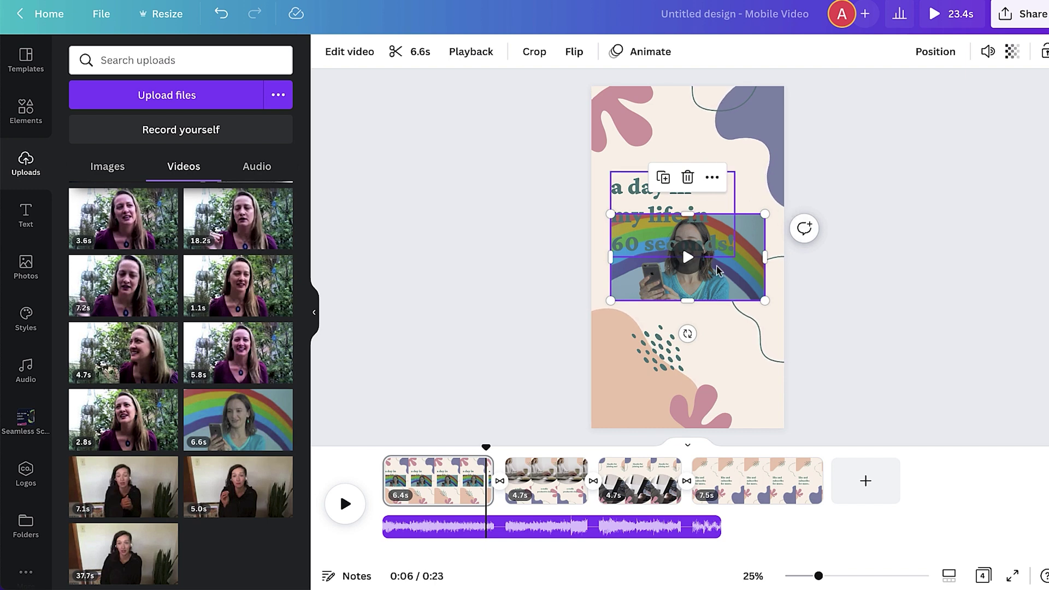
{"action": "left_click", "coordinate": [887, 484]}
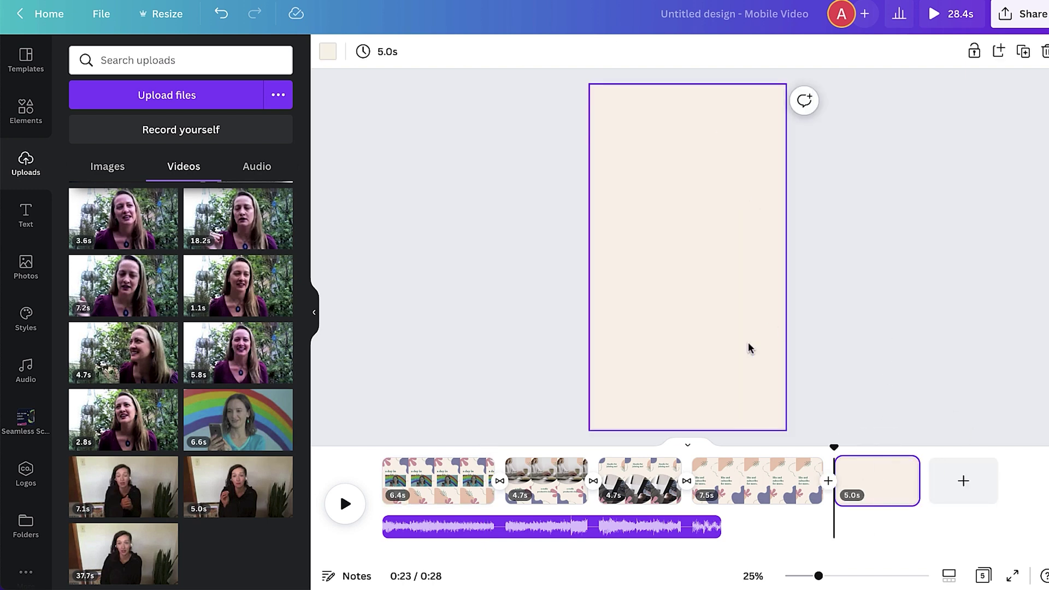
- Enlarge the rainbow video to fill the new page, then delete the additions
{"action": "left_click_drag", "start_coordinate": [240, 421], "coordinate": [707, 241]}
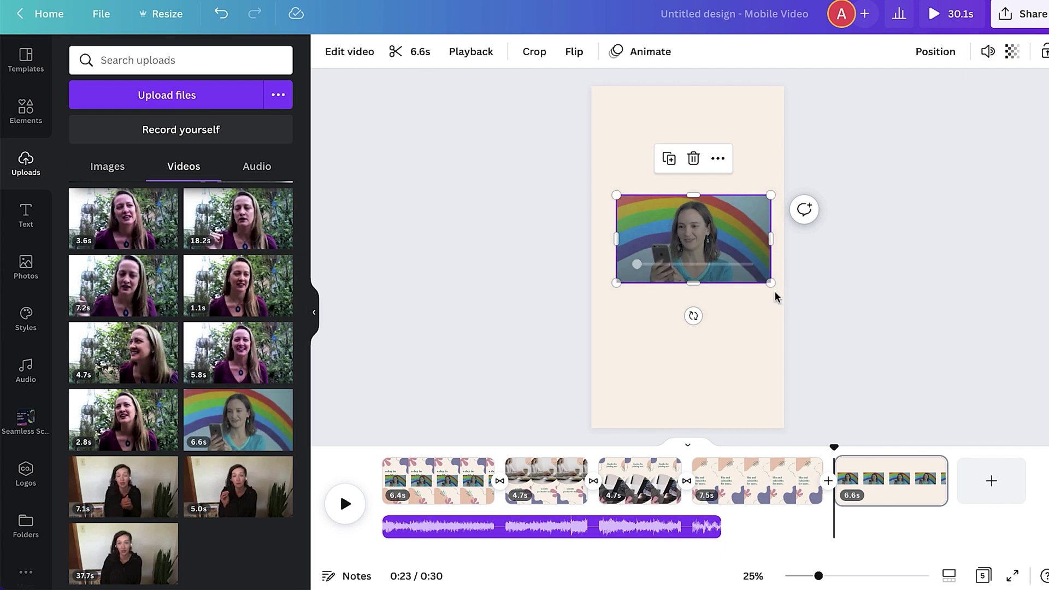
{"action": "left_click_drag", "start_coordinate": [772, 284], "coordinate": [943, 381]}
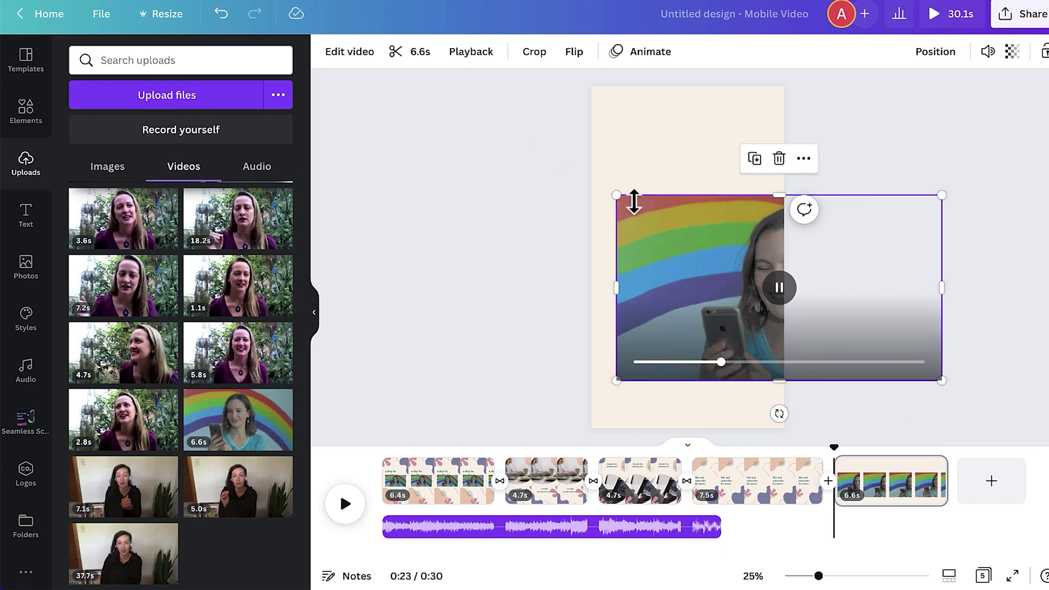
{"action": "left_click_drag", "start_coordinate": [616, 195], "coordinate": [407, 77]}
{"action": "mouse_move", "coordinate": [659, 212]}
{"action": "left_mouse_down"}
{"action": "mouse_move", "coordinate": [671, 232]}
{"action": "mouse_move", "coordinate": [672, 223]}
{"action": "left_mouse_up"}
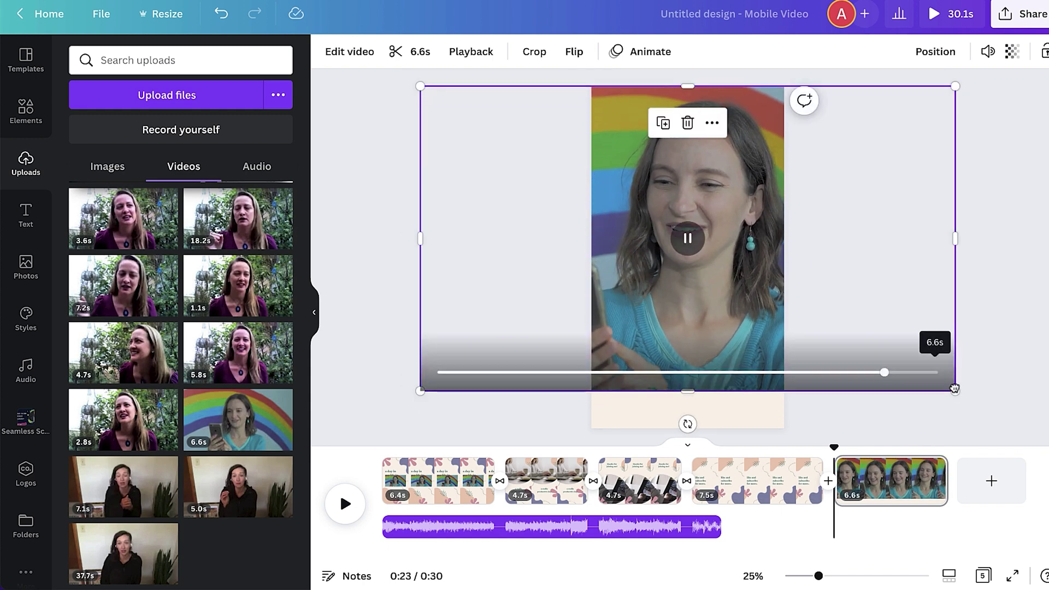
{"action": "left_click_drag", "start_coordinate": [957, 393], "coordinate": [1010, 426]}
{"action": "left_click_drag", "start_coordinate": [834, 447], "coordinate": [867, 445]}
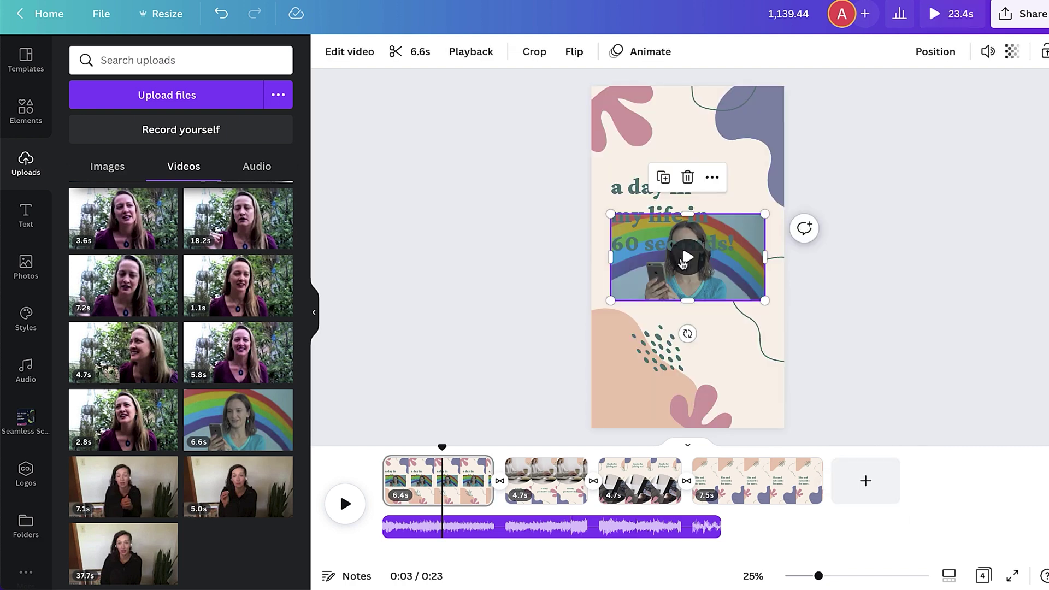
{"action": "key", "text": "Delete"}
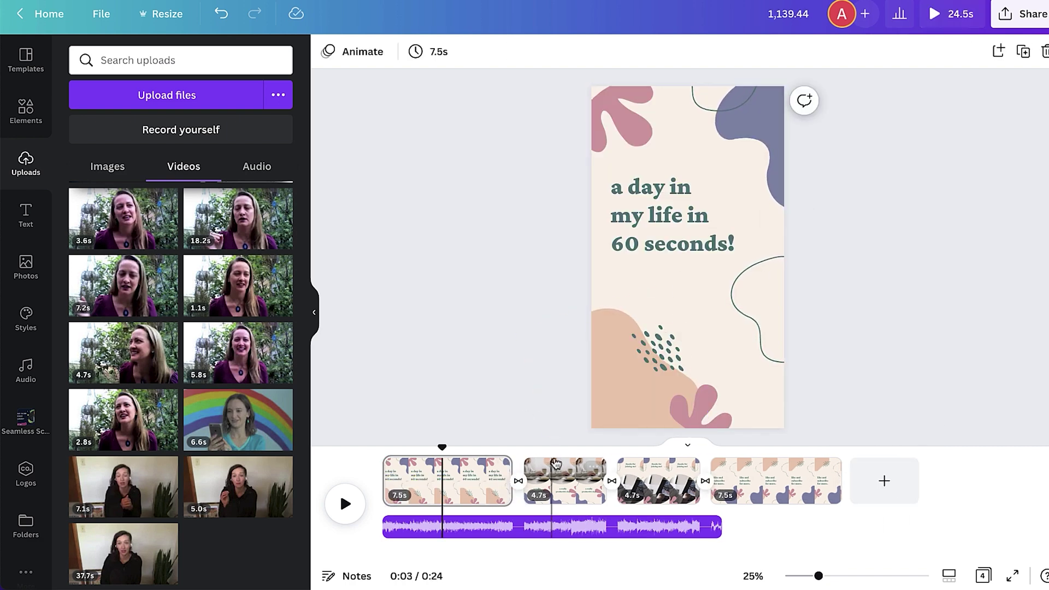
- Drop the 6.6s rainbow phone clip into page 2's laptop video frame
{"action": "left_click", "coordinate": [565, 481]}
{"action": "left_click", "coordinate": [717, 176]}
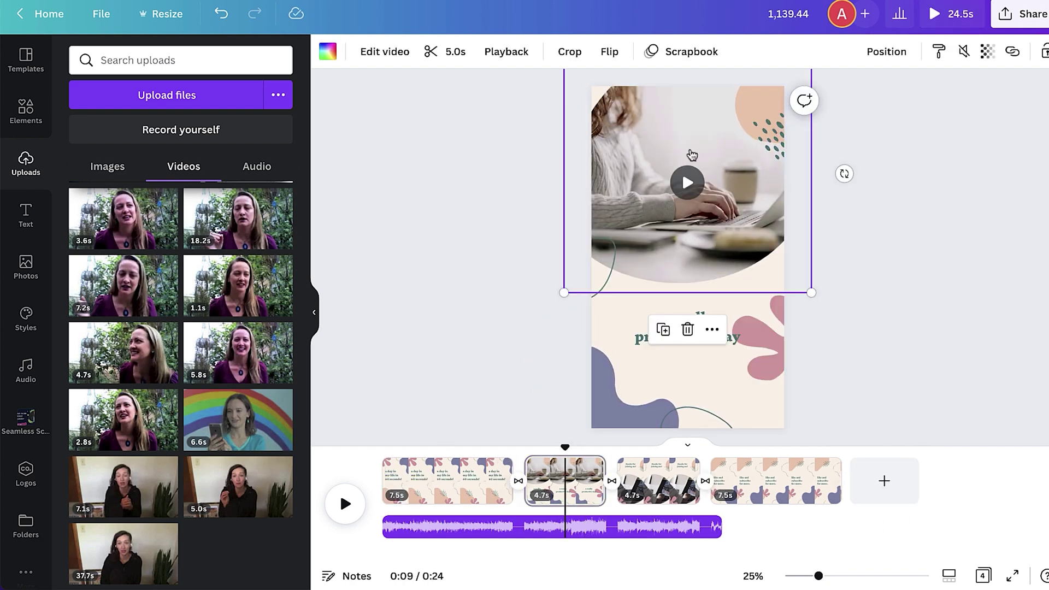
{"action": "left_click", "coordinate": [685, 183]}
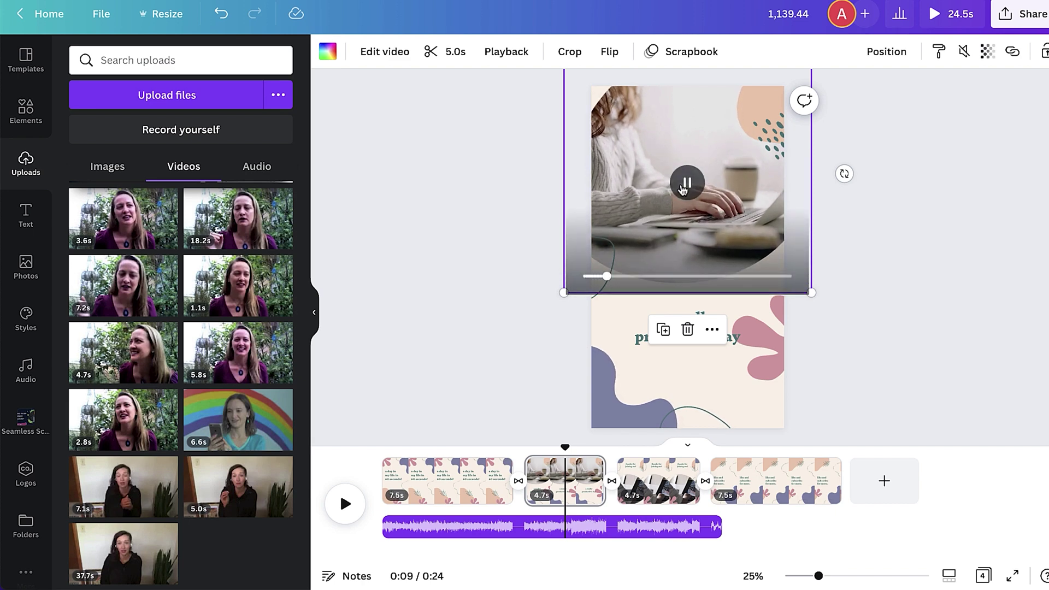
{"action": "left_click", "coordinate": [863, 245]}
{"action": "left_click_drag", "start_coordinate": [237, 419], "coordinate": [671, 178]}
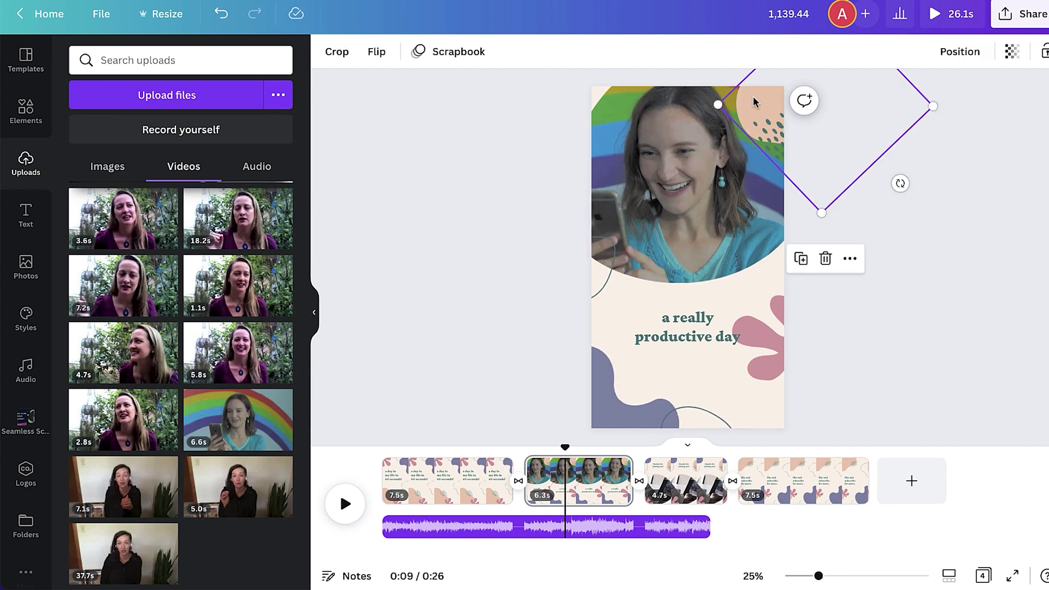
- Recolour page 2's dotted accent dark navy and its pink blob light green
{"action": "left_click", "coordinate": [780, 136]}
{"action": "left_click", "coordinate": [328, 51]}
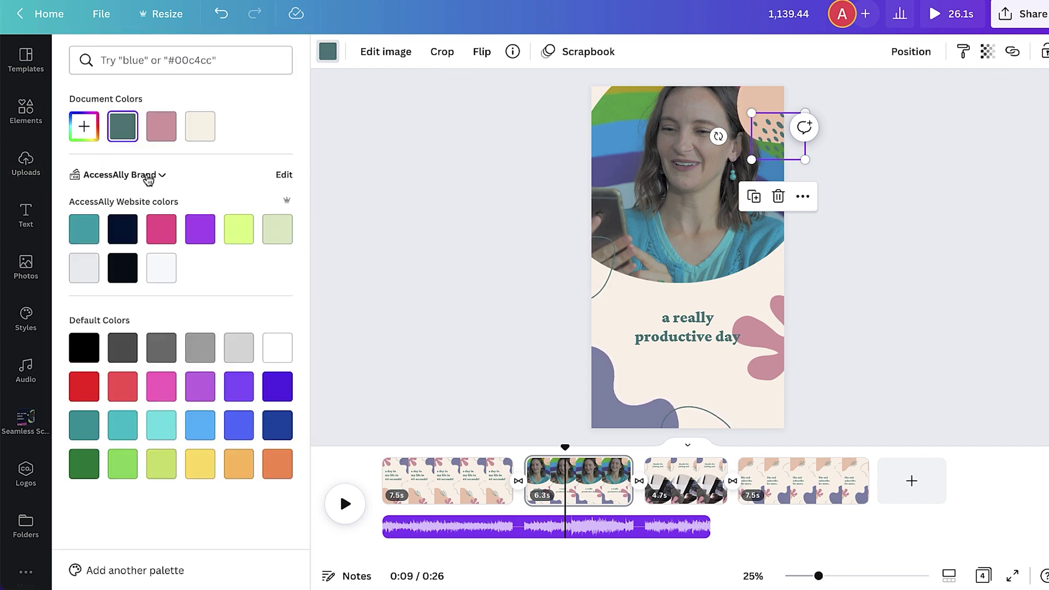
{"action": "left_click", "coordinate": [122, 230]}
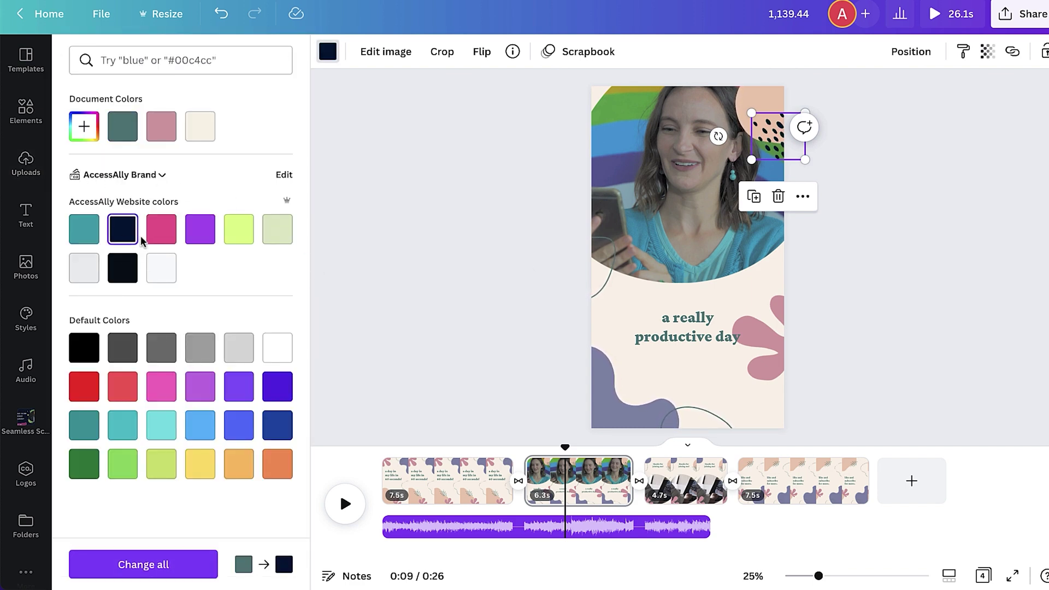
{"action": "left_click", "coordinate": [641, 351]}
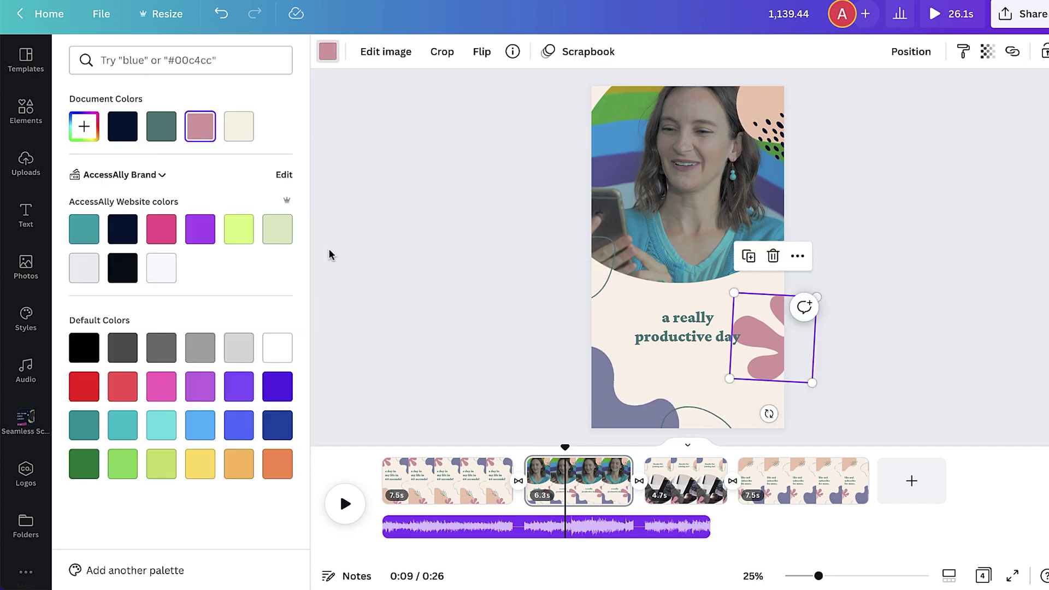
{"action": "left_click", "coordinate": [278, 229]}
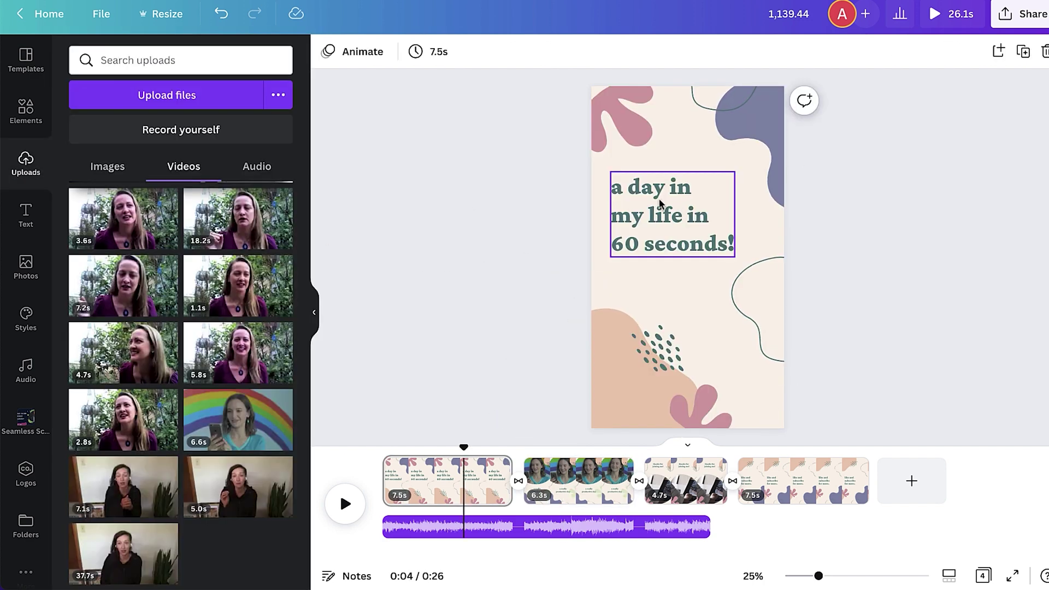
- Try Futura Medium, Mr Dafoe, Cormorant Garamond and Montserrat on the page 1 title, keeping Crimson Pro
{"action": "left_click", "coordinate": [687, 216]}
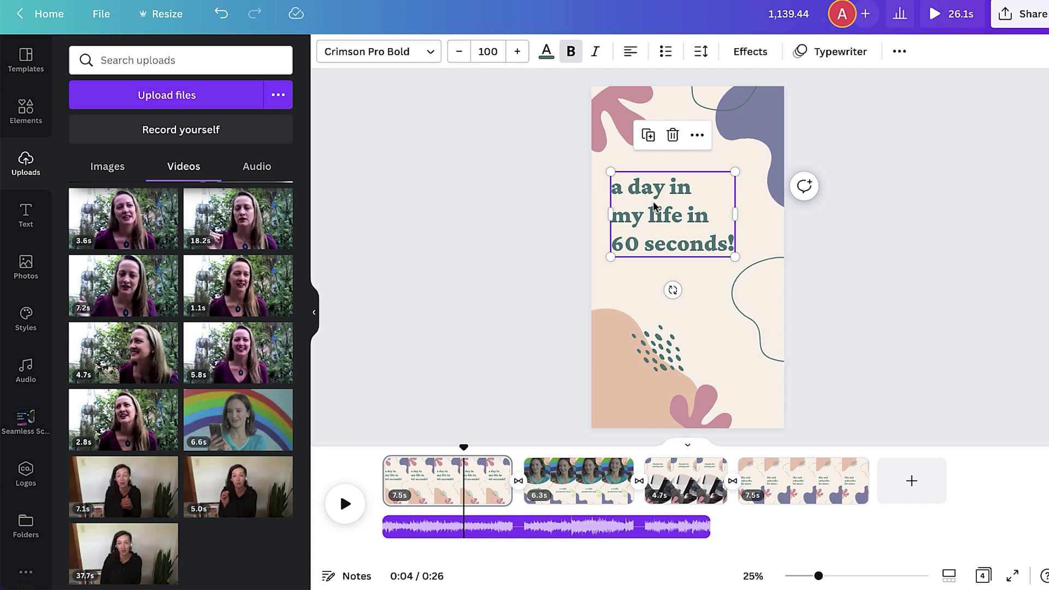
{"action": "left_click", "coordinate": [399, 56]}
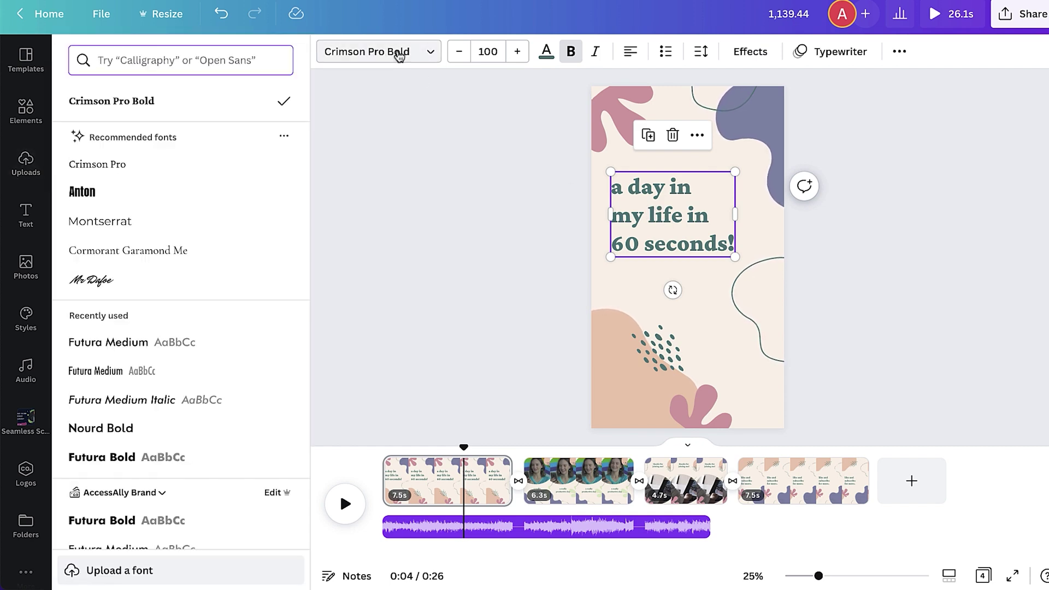
{"action": "left_click", "coordinate": [157, 352]}
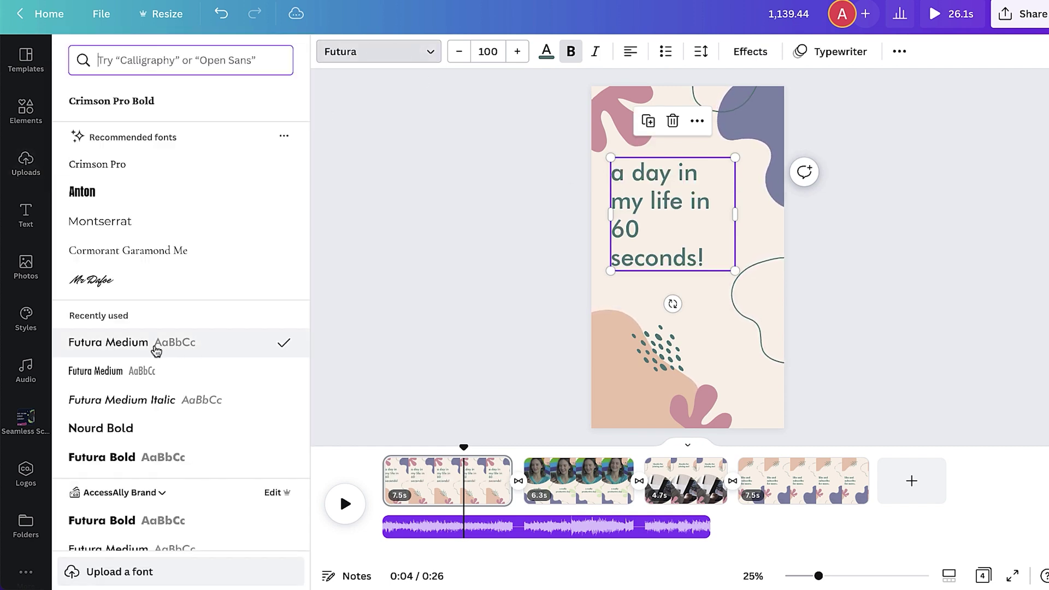
{"action": "left_click", "coordinate": [141, 281]}
{"action": "left_click", "coordinate": [145, 249]}
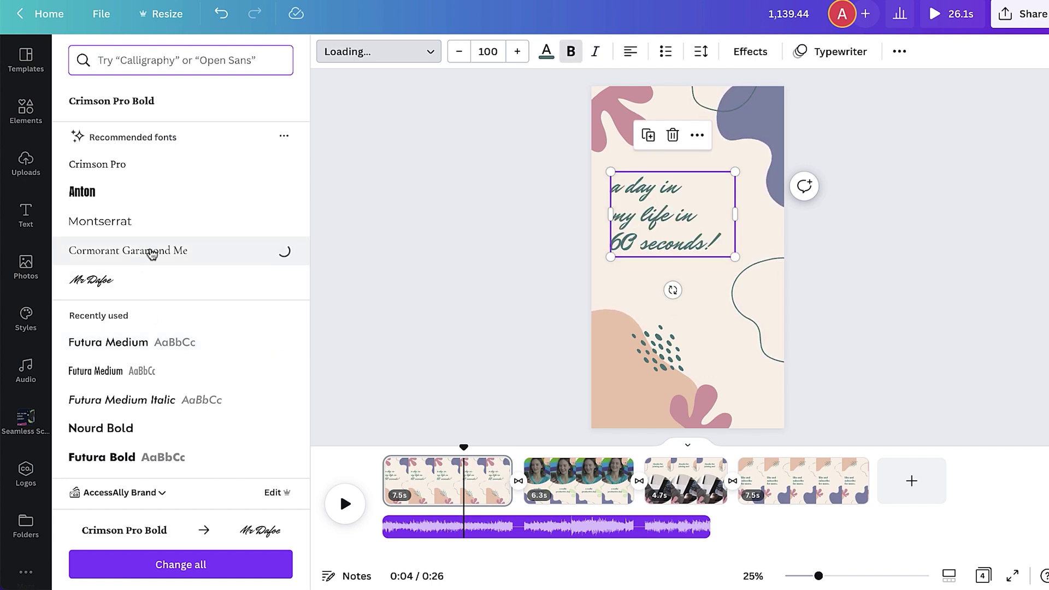
{"action": "left_click", "coordinate": [154, 227]}
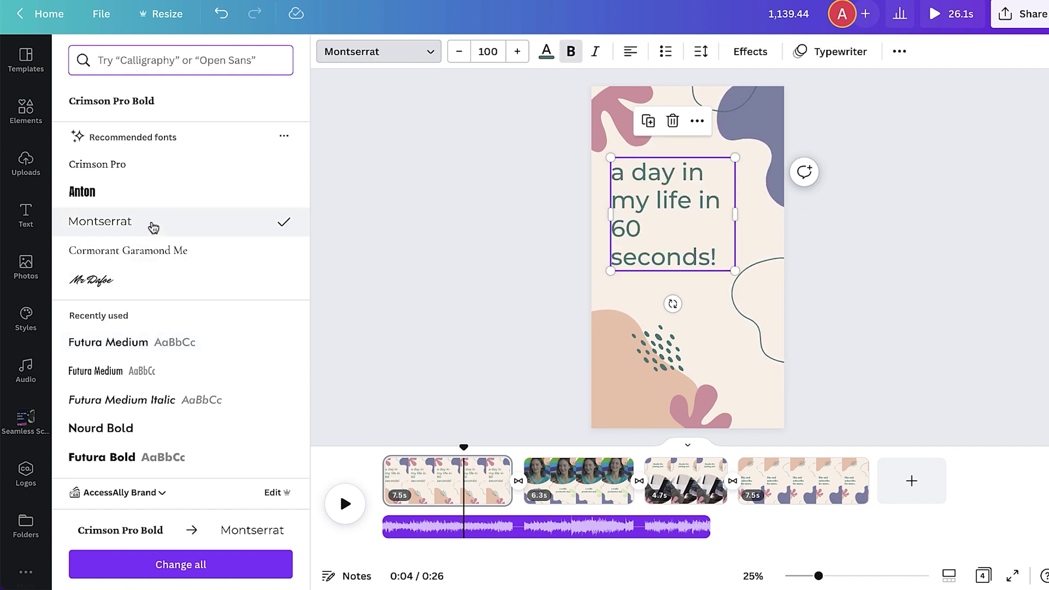
{"action": "left_click", "coordinate": [109, 165]}
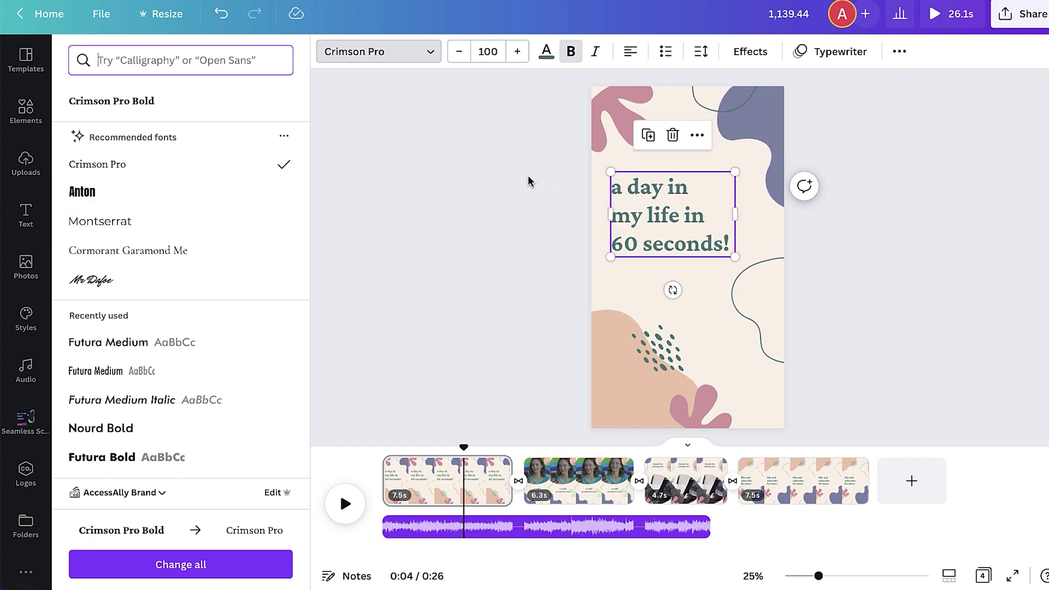
- Make the title text the dark navy brand colour
{"action": "left_click", "coordinate": [545, 55]}
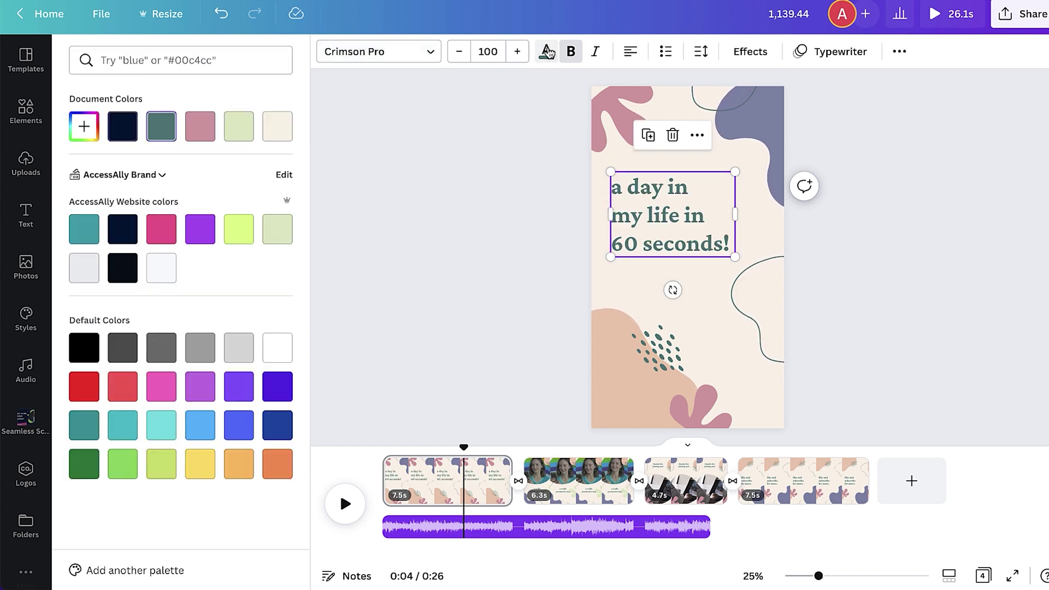
{"action": "left_click", "coordinate": [122, 229]}
{"action": "left_click", "coordinate": [488, 227]}
{"action": "mouse_move", "coordinate": [463, 447]}
{"action": "left_mouse_down"}
{"action": "mouse_move", "coordinate": [382, 448]}
{"action": "mouse_move", "coordinate": [481, 448]}
{"action": "left_mouse_up"}
{"action": "left_click", "coordinate": [675, 215]}
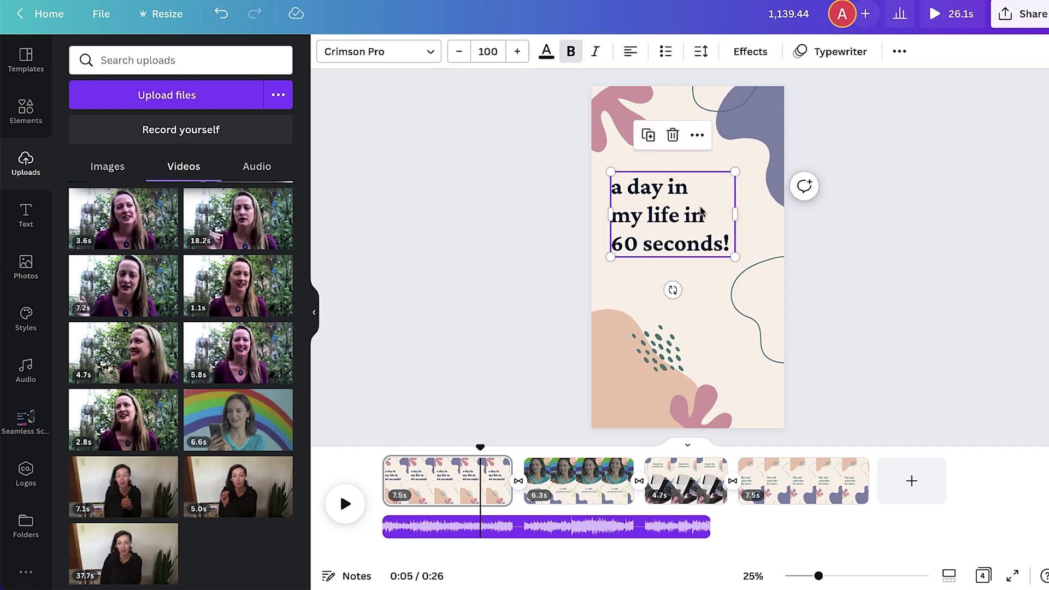
- Preview Pop, Wipe and Breathe on the title, then replace Typewriter with the Pan animation
{"action": "left_click", "coordinate": [847, 54]}
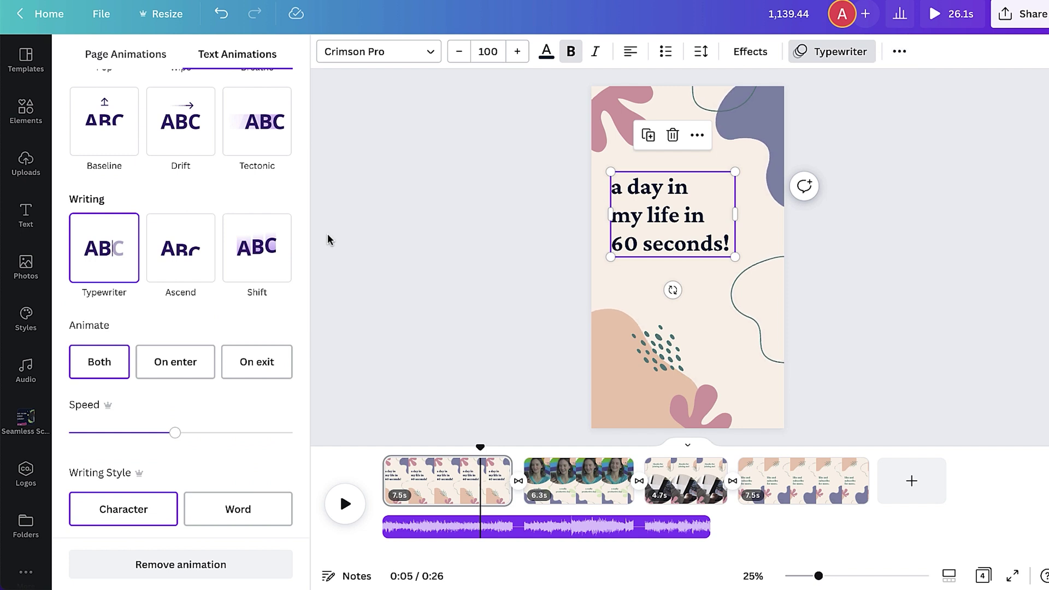
{"action": "scroll", "coordinate": [181, 249], "scroll_direction": "up", "scroll_amount": 4}
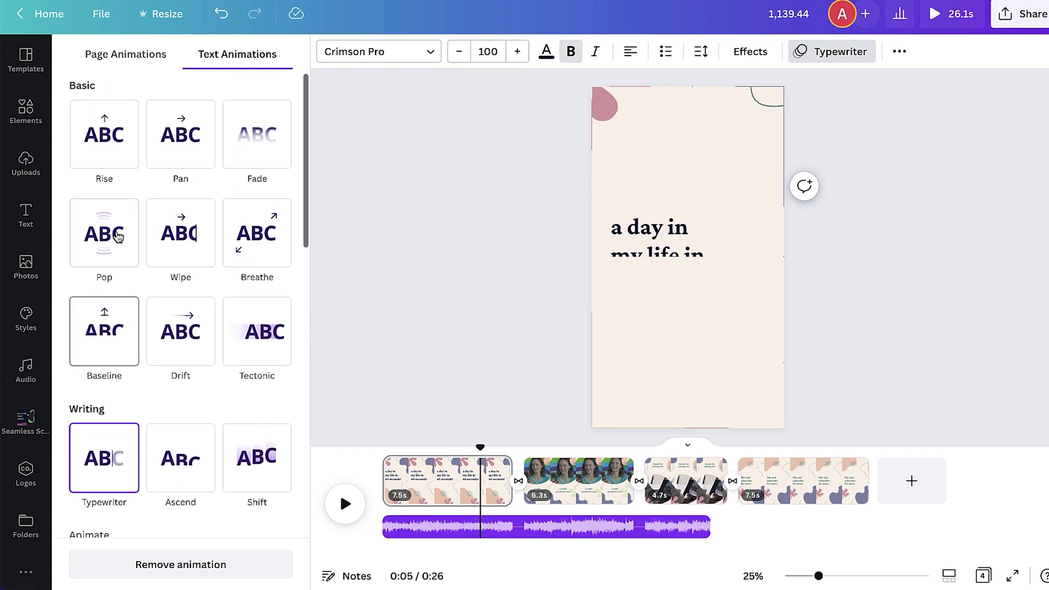
{"action": "left_click", "coordinate": [116, 238]}
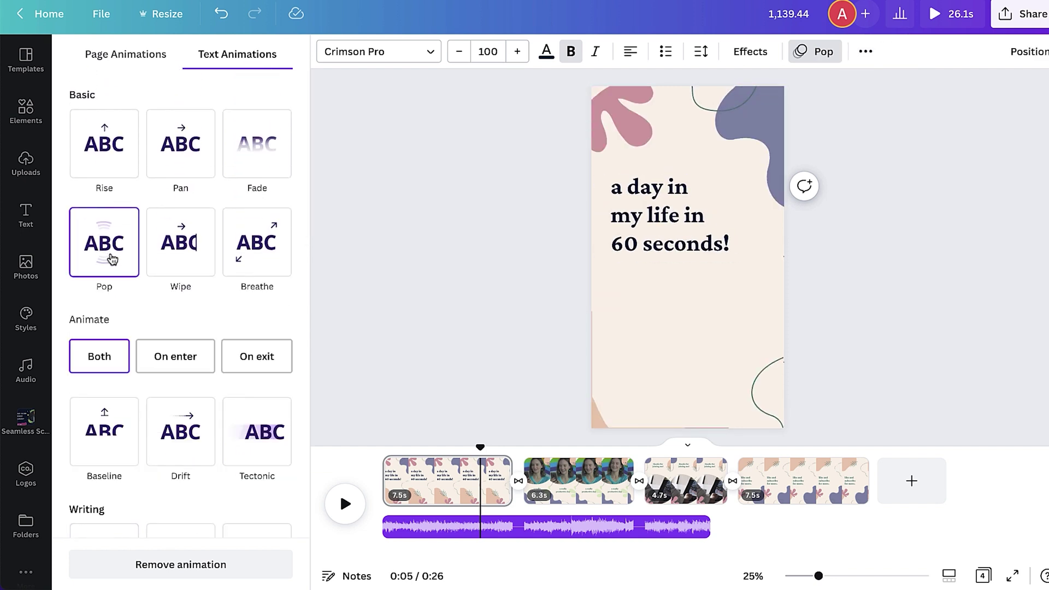
{"action": "left_click", "coordinate": [180, 232]}
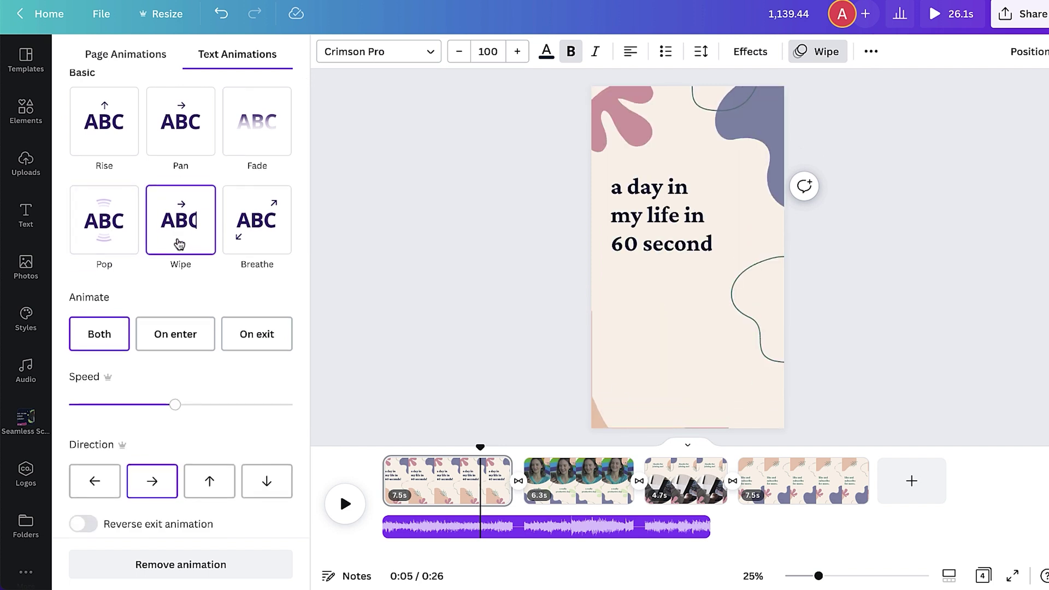
{"action": "left_click", "coordinate": [264, 233]}
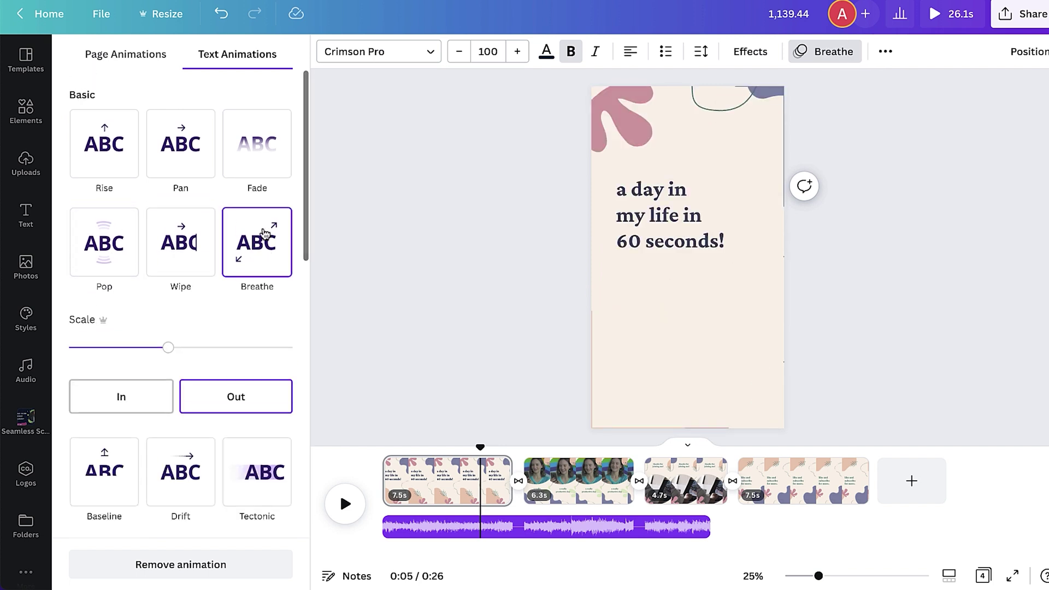
{"action": "left_click", "coordinate": [181, 160]}
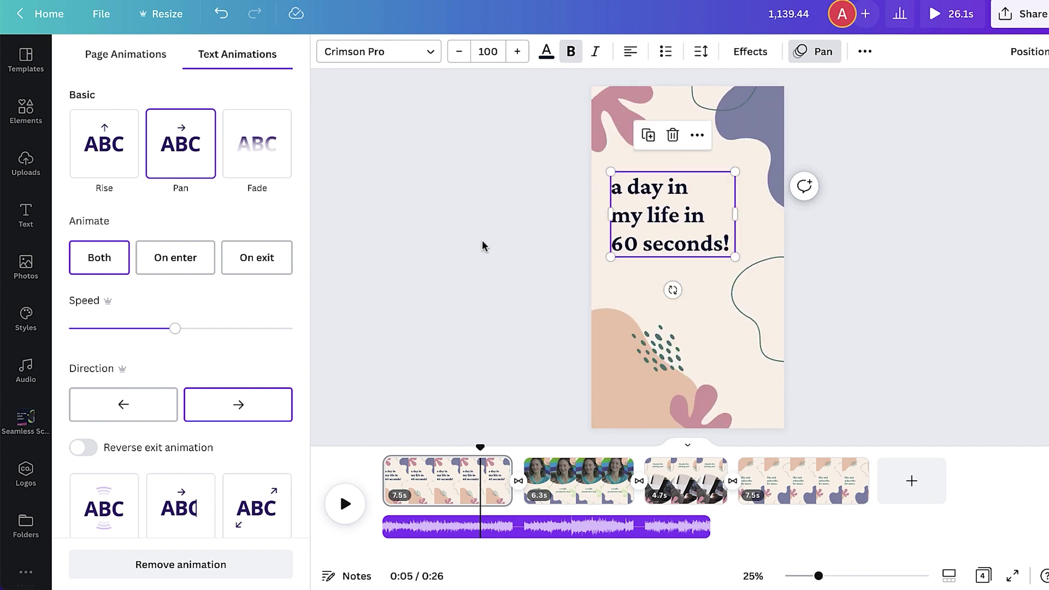
{"action": "key", "text": "Escape"}
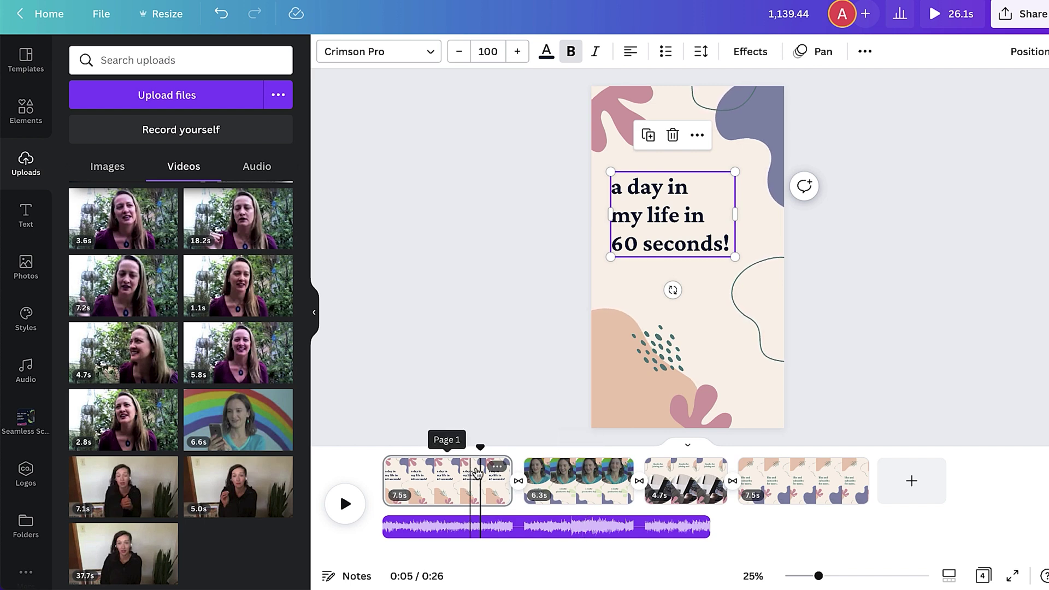
- Shorten page 1 in the timeline and add the 5.8s uploaded clip
{"action": "left_click_drag", "start_coordinate": [510, 472], "coordinate": [462, 448]}
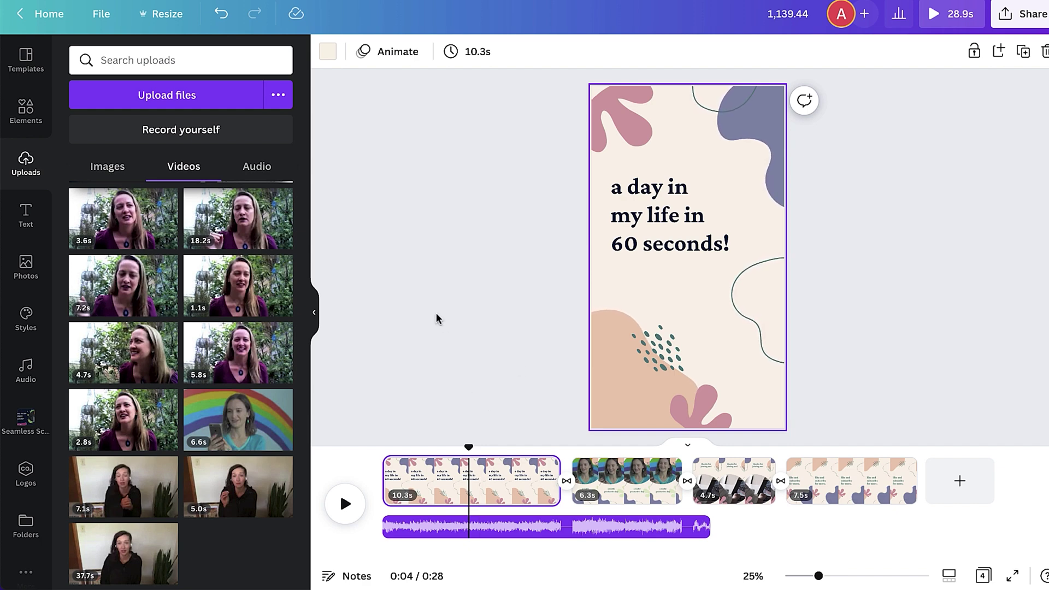
{"action": "left_click", "coordinate": [236, 350]}
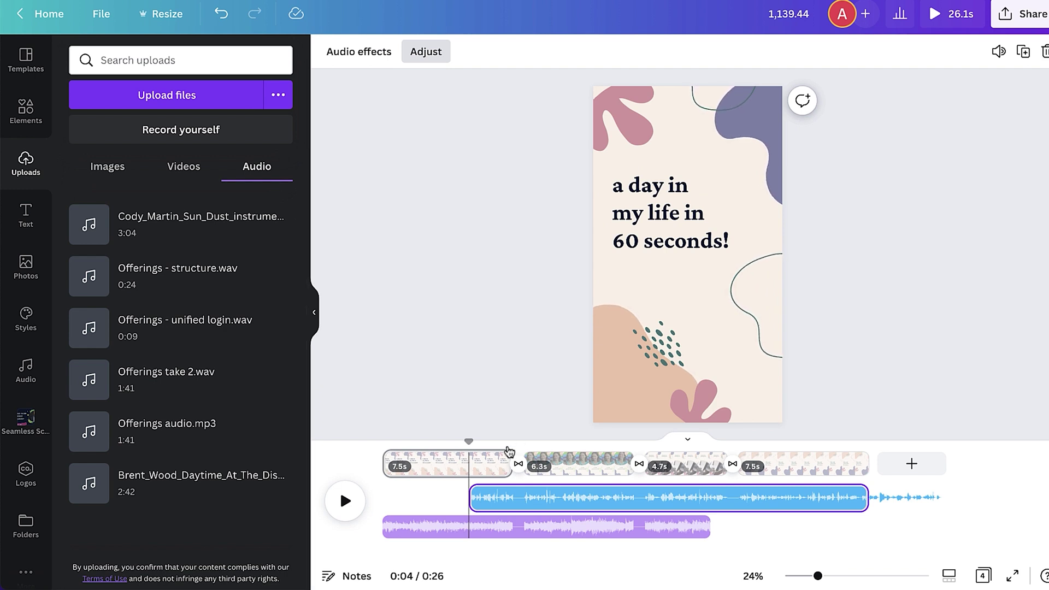
- Move the music track so it starts at the timeline's beginning
{"action": "left_click_drag", "start_coordinate": [516, 491], "coordinate": [387, 491]}
{"action": "left_click_drag", "start_coordinate": [468, 442], "coordinate": [383, 442]}
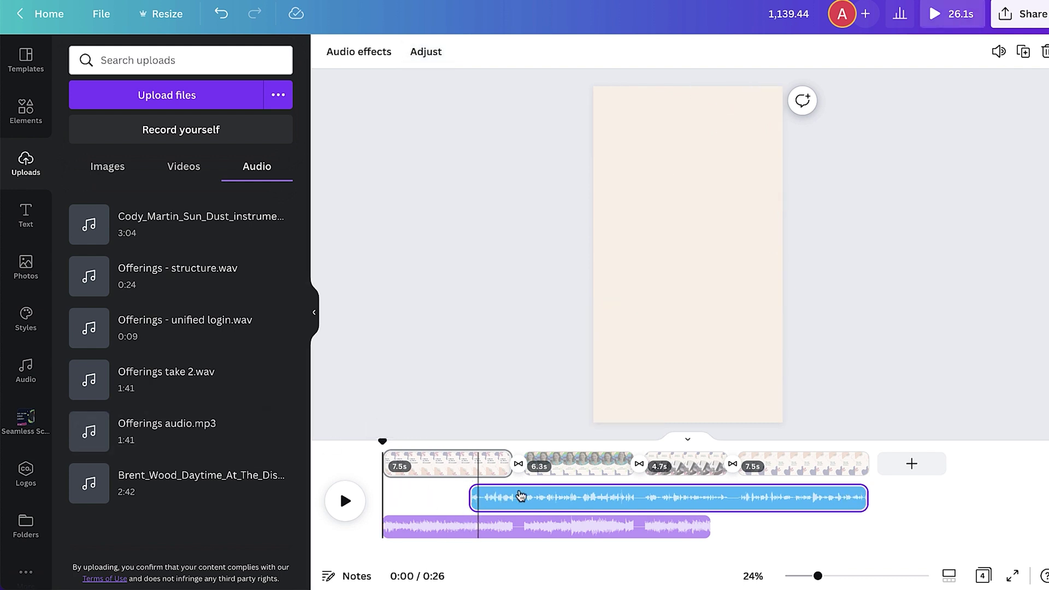
{"action": "left_click_drag", "start_coordinate": [530, 492], "coordinate": [444, 491]}
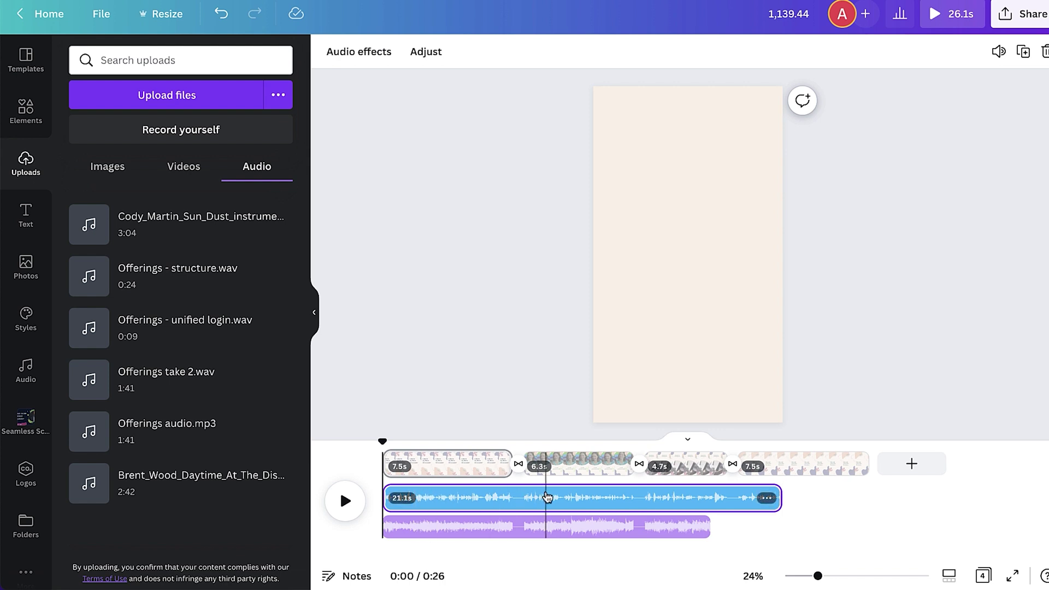
- Split the music at 5 seconds and shift its second part to start near 10 seconds
{"action": "right_click", "coordinate": [472, 502]}
{"action": "left_click", "coordinate": [472, 502]}
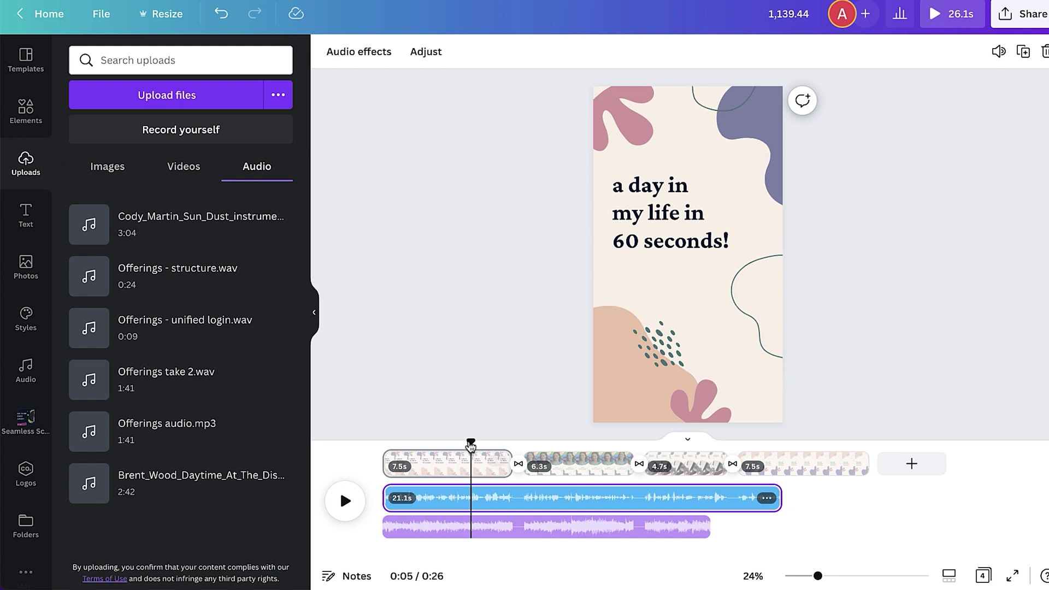
{"action": "right_click", "coordinate": [474, 502]}
{"action": "left_click", "coordinate": [530, 418]}
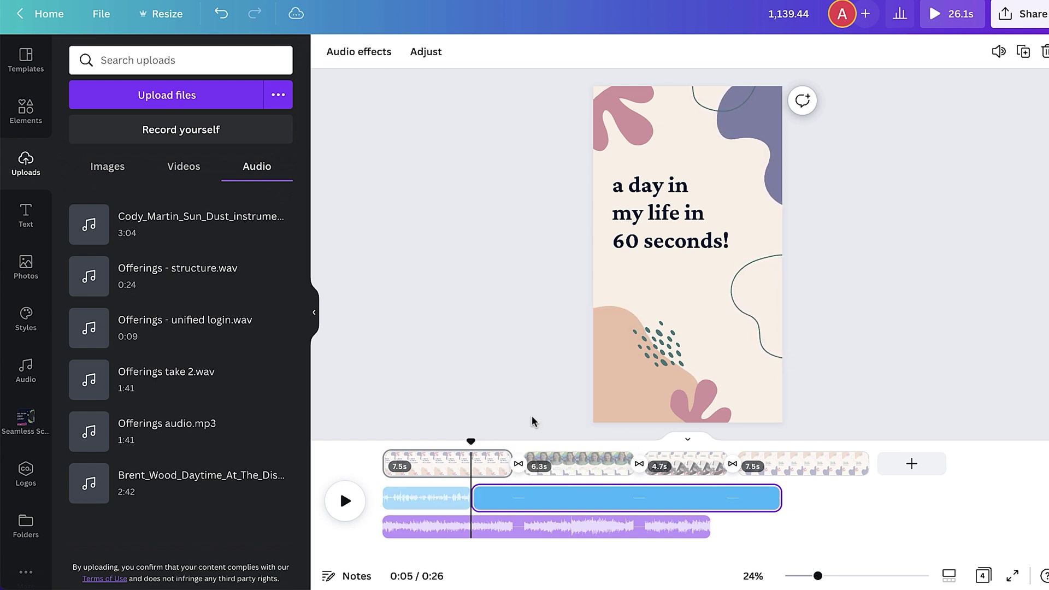
{"action": "left_click_drag", "start_coordinate": [512, 502], "coordinate": [661, 496]}
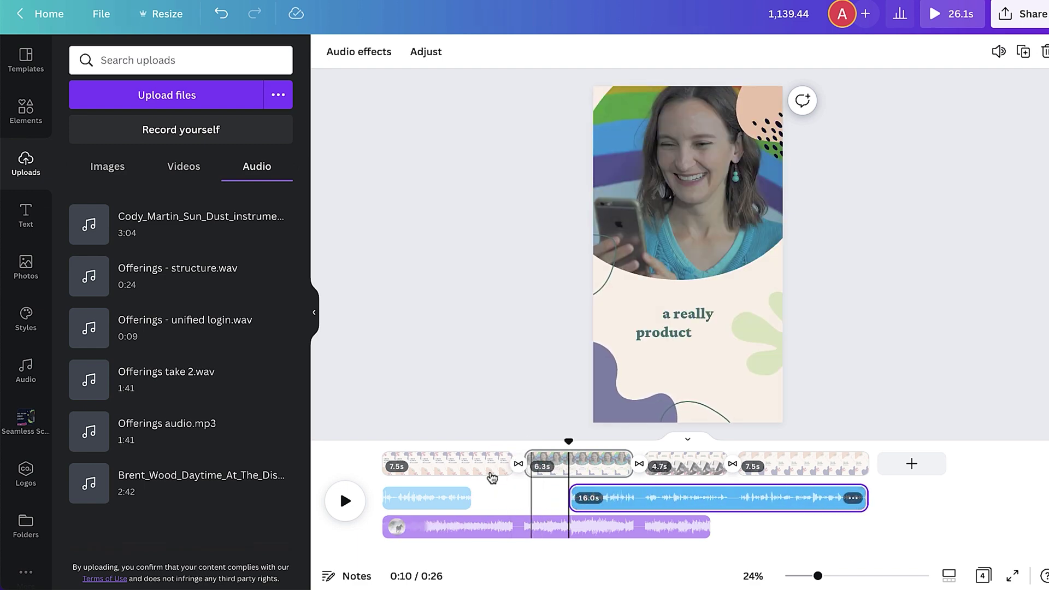
{"action": "left_click", "coordinate": [475, 463]}
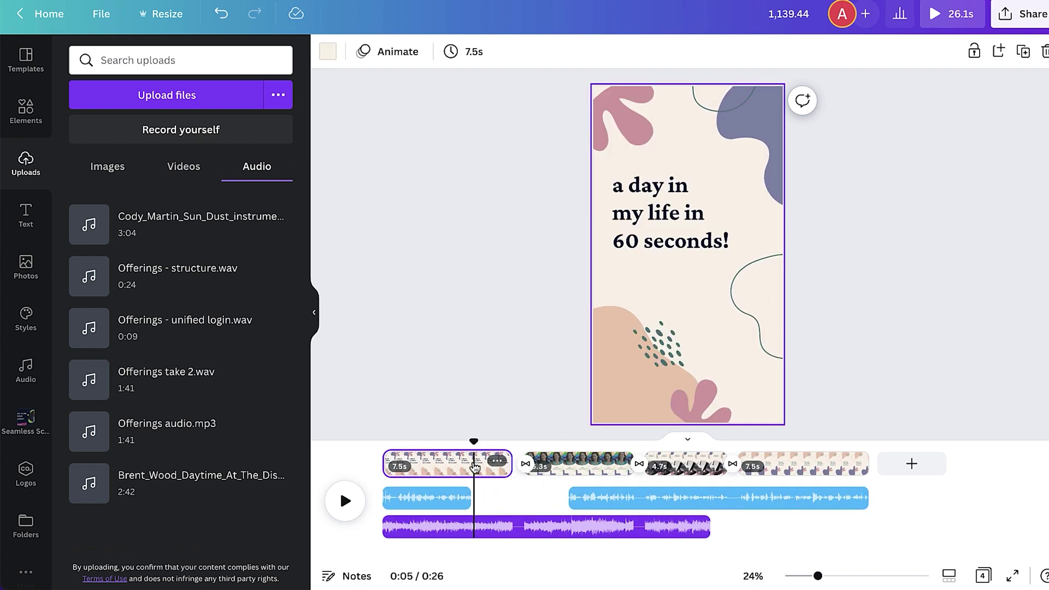
- Split page 1 at the playhead and try Circle Wipe and Dissolve transitions after it
{"action": "right_click", "coordinate": [474, 468]}
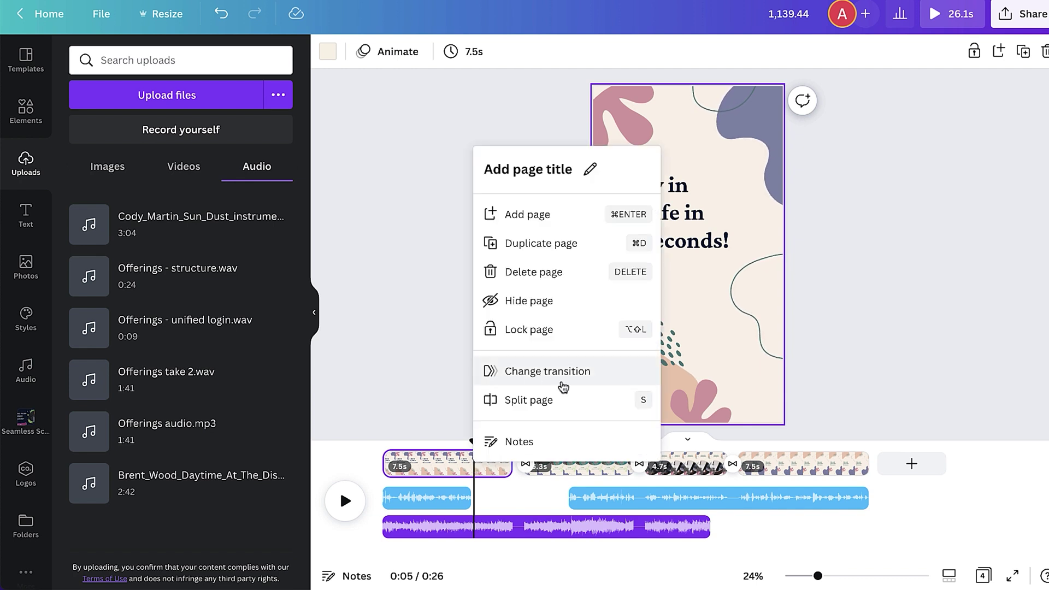
{"action": "left_click", "coordinate": [600, 401]}
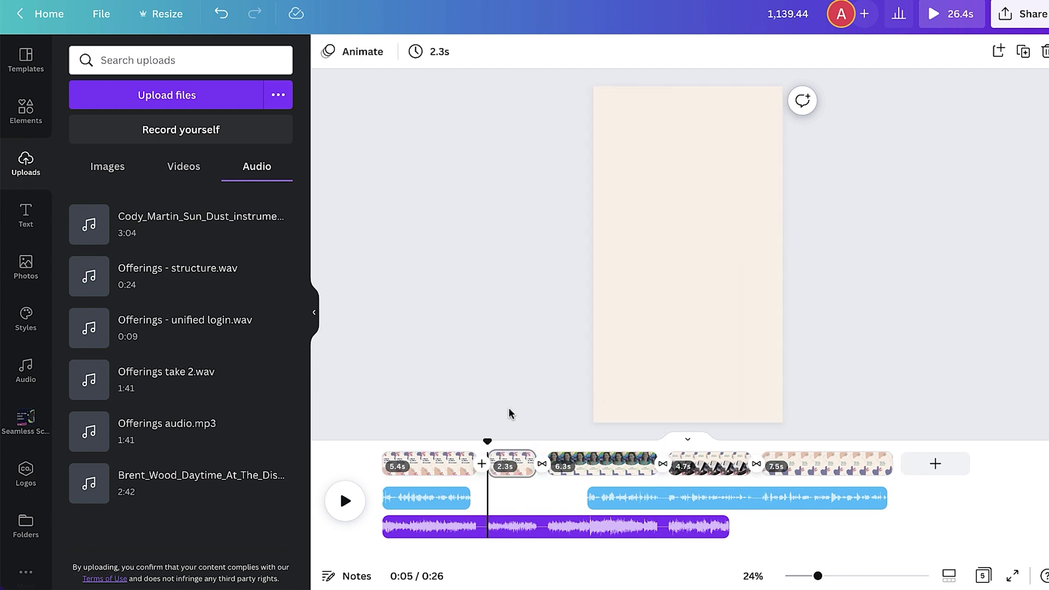
{"action": "left_click", "coordinate": [481, 473]}
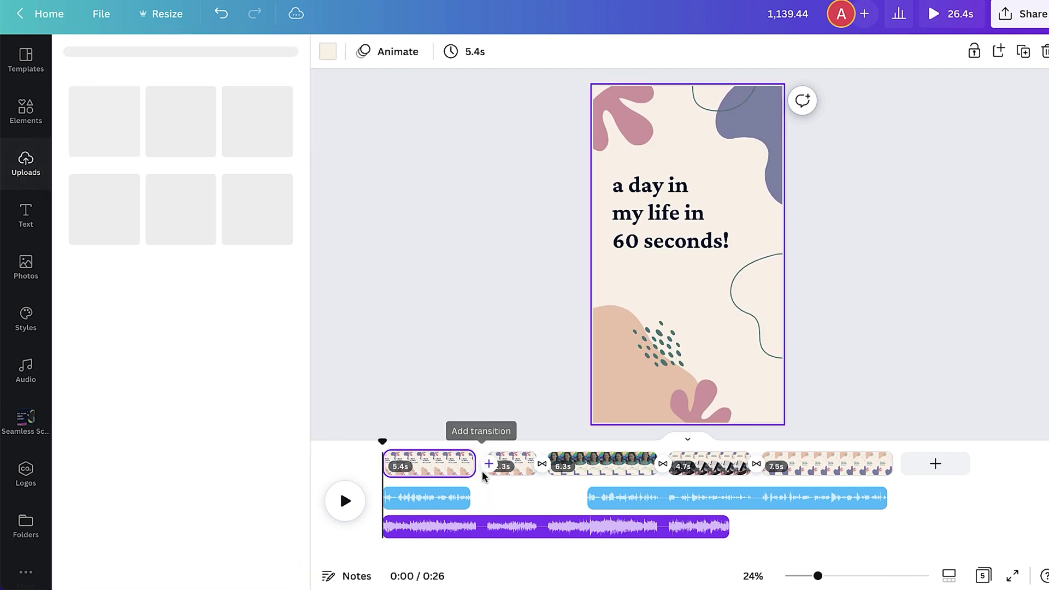
{"action": "left_click", "coordinate": [111, 236]}
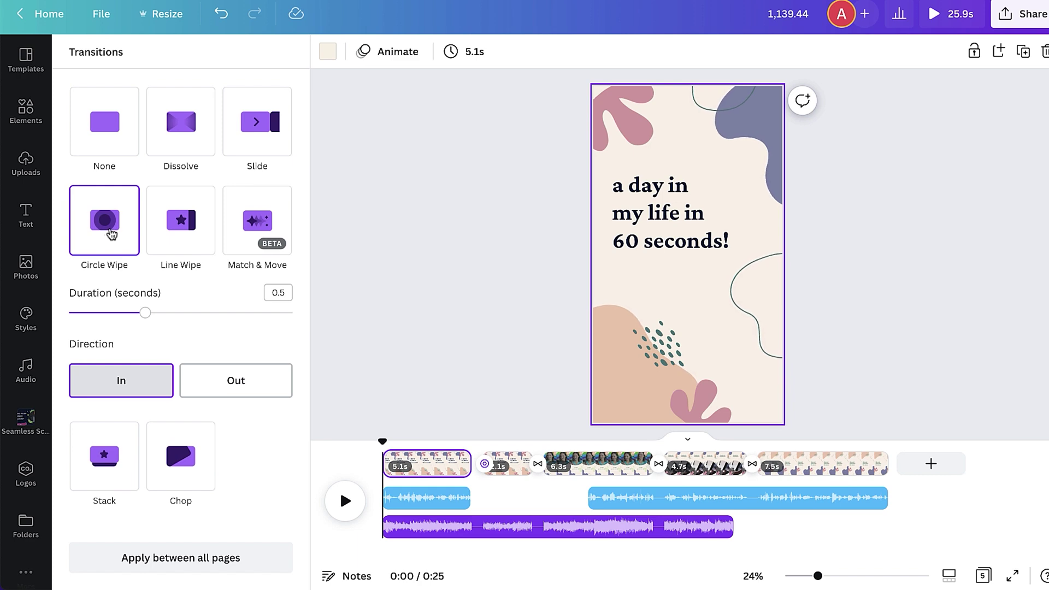
{"action": "left_click", "coordinate": [186, 135]}
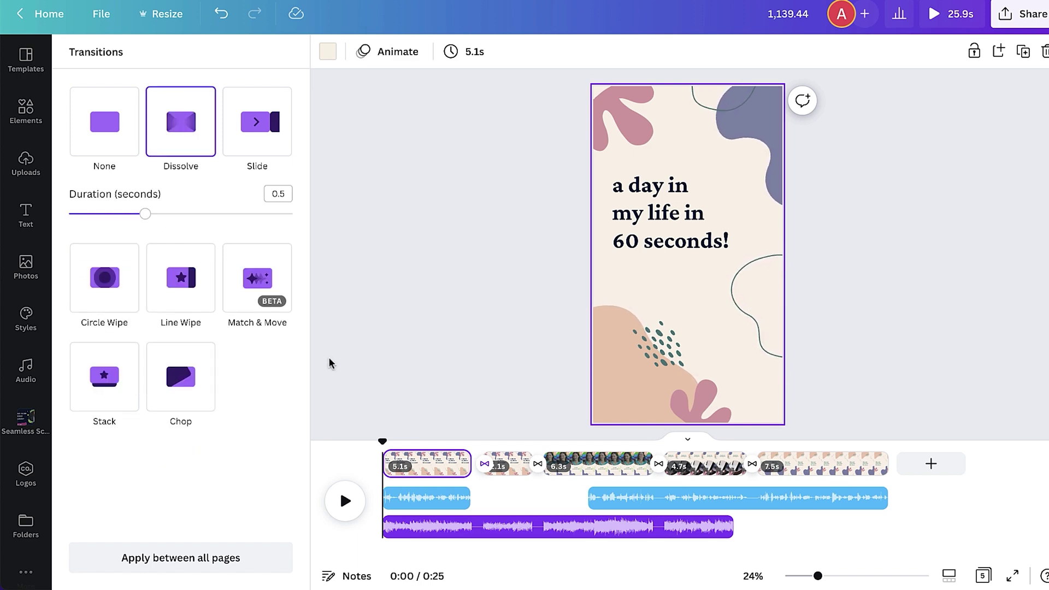
- Delete the short 2.1s second page and move the playhead back to about 0:05
{"action": "left_click", "coordinate": [509, 465]}
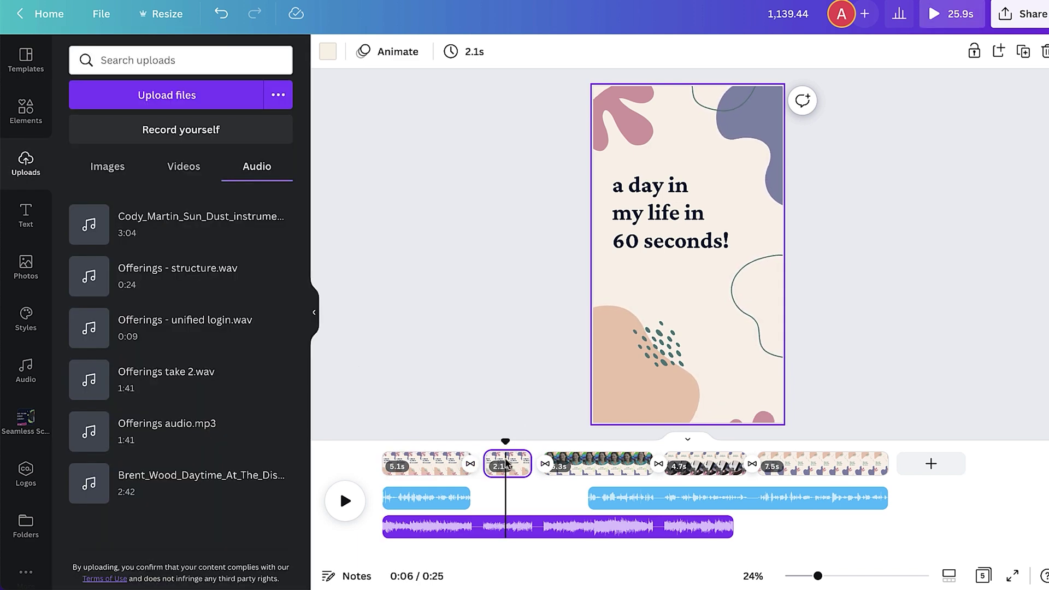
{"action": "key", "text": "Delete"}
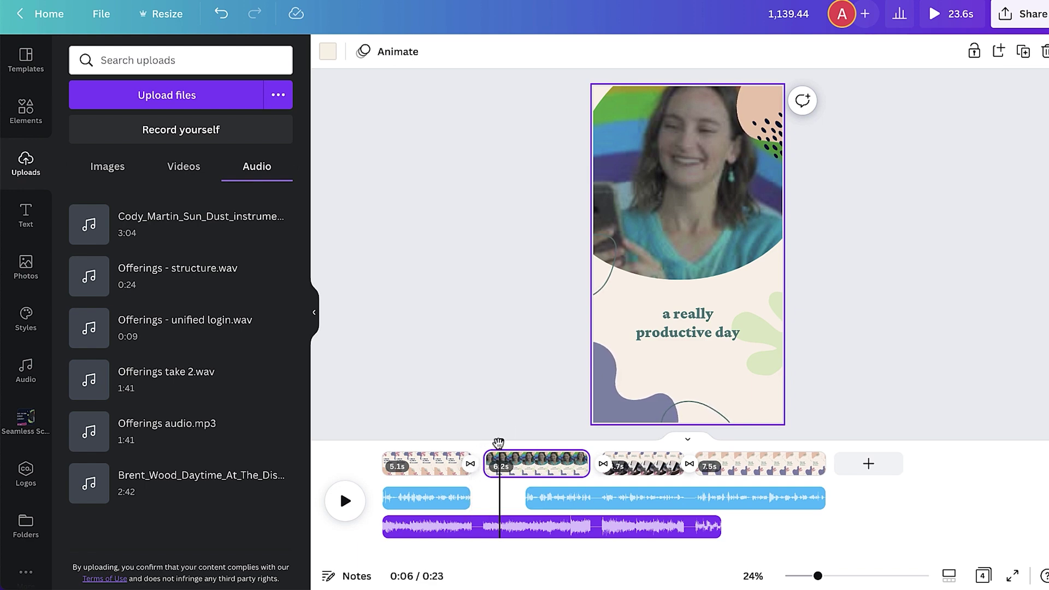
{"action": "mouse_move", "coordinate": [498, 443]}
{"action": "left_mouse_down"}
{"action": "mouse_move", "coordinate": [461, 443]}
{"action": "mouse_move", "coordinate": [499, 443]}
{"action": "mouse_move", "coordinate": [482, 443]}
{"action": "left_mouse_up"}
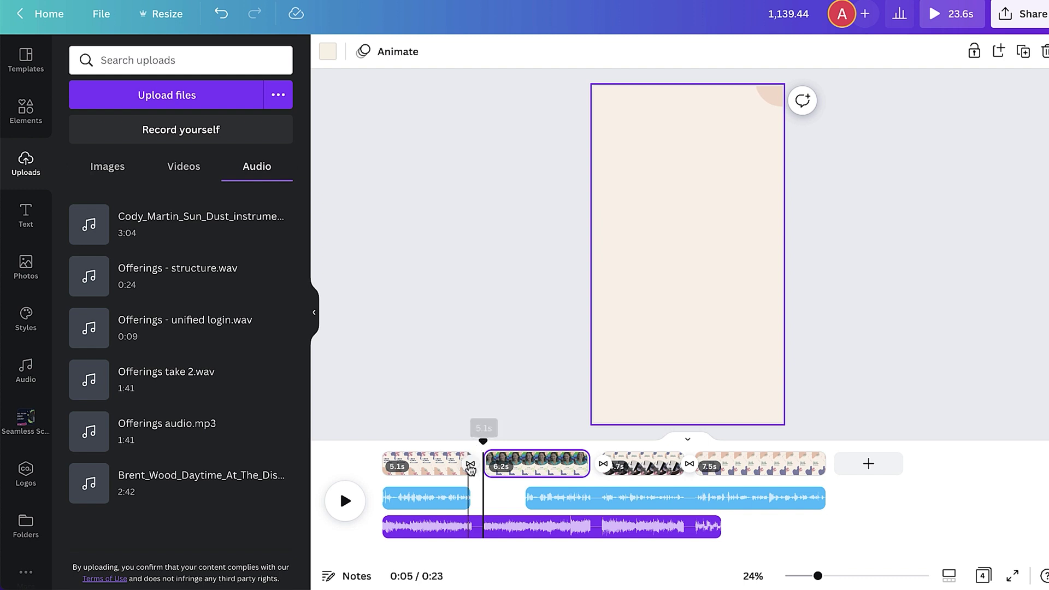
- Apply a Line Wipe transition between pages 1 and 2 after trying Slide, Dissolve and Circle Wipe
{"action": "left_click", "coordinate": [470, 465]}
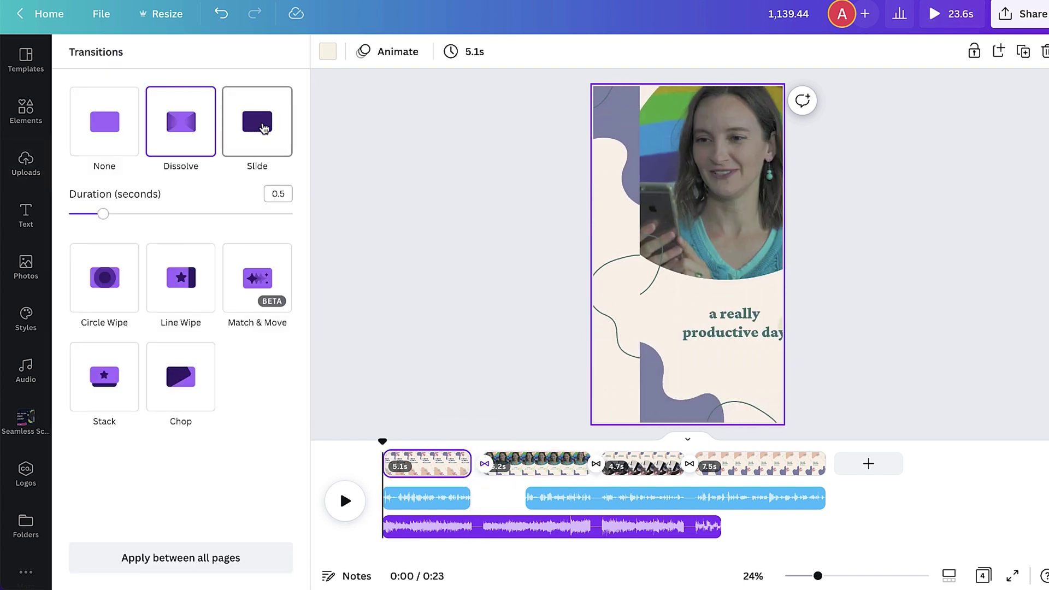
{"action": "left_click", "coordinate": [264, 127]}
{"action": "left_click", "coordinate": [175, 134]}
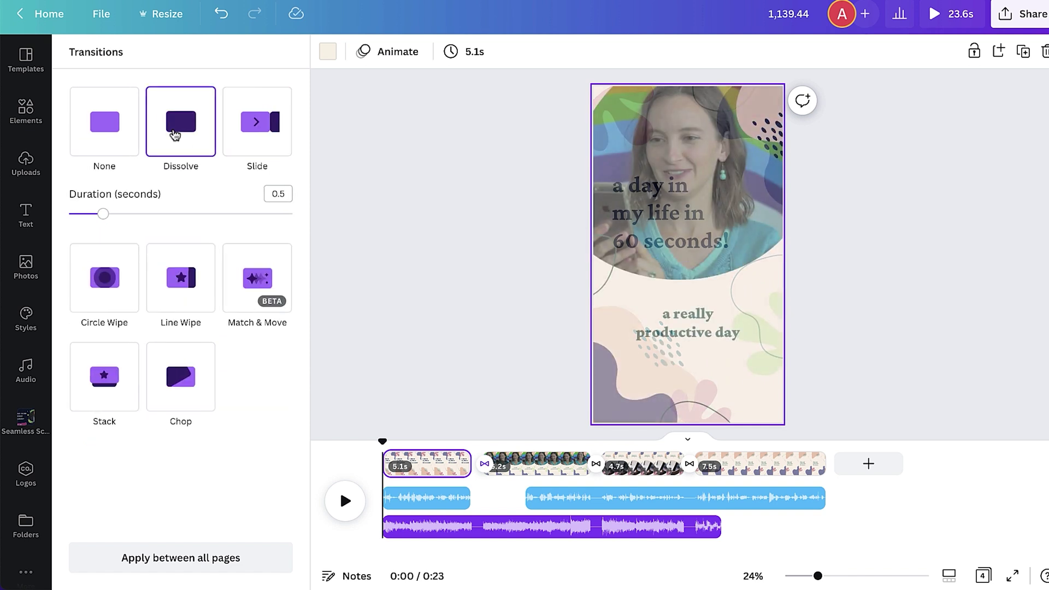
{"action": "left_click", "coordinate": [128, 293]}
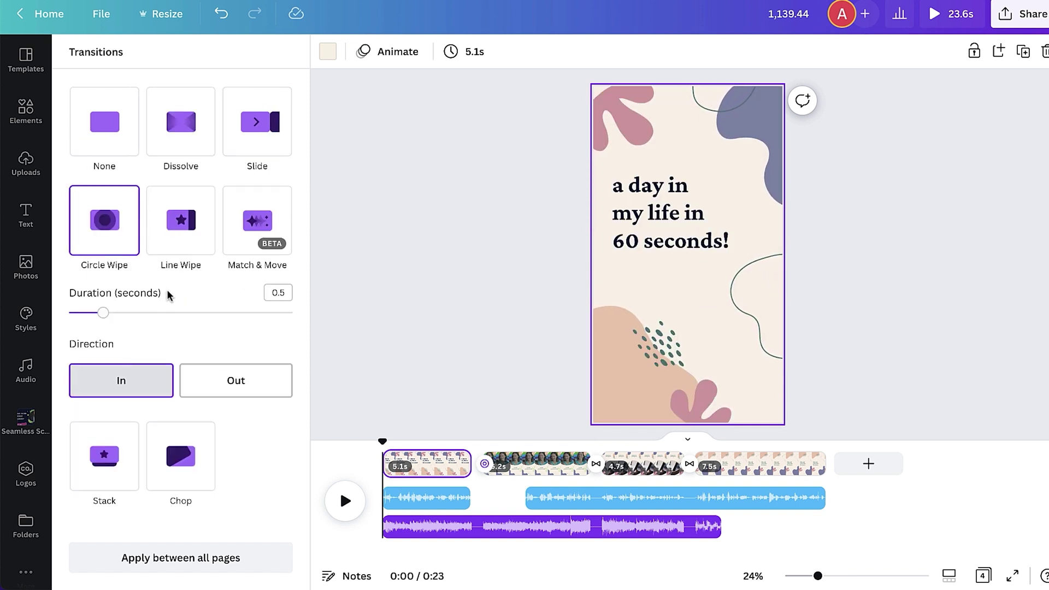
{"action": "left_click", "coordinate": [201, 226]}
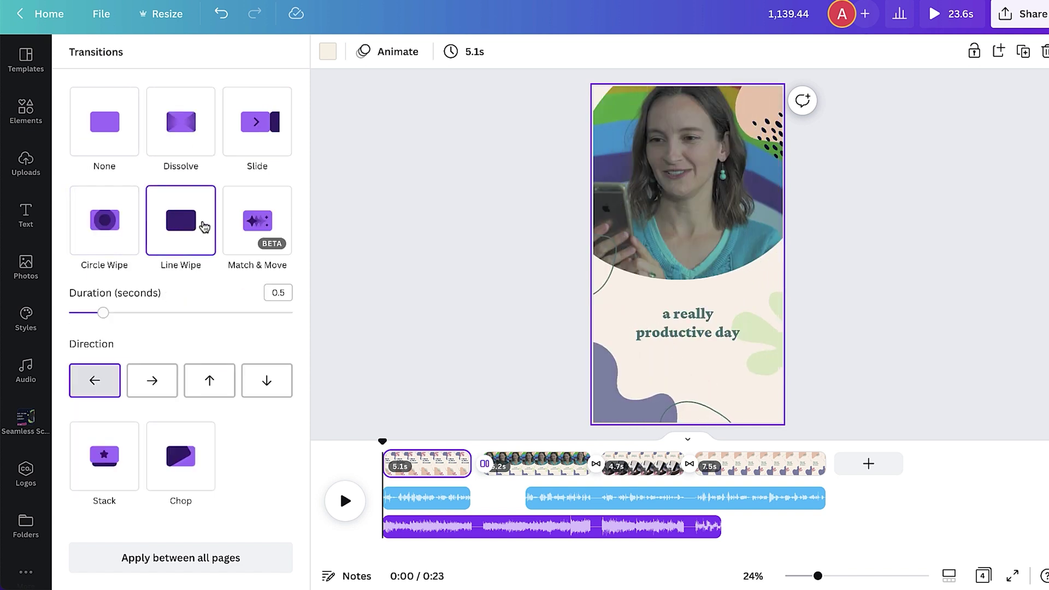
{"action": "left_click", "coordinate": [488, 352]}
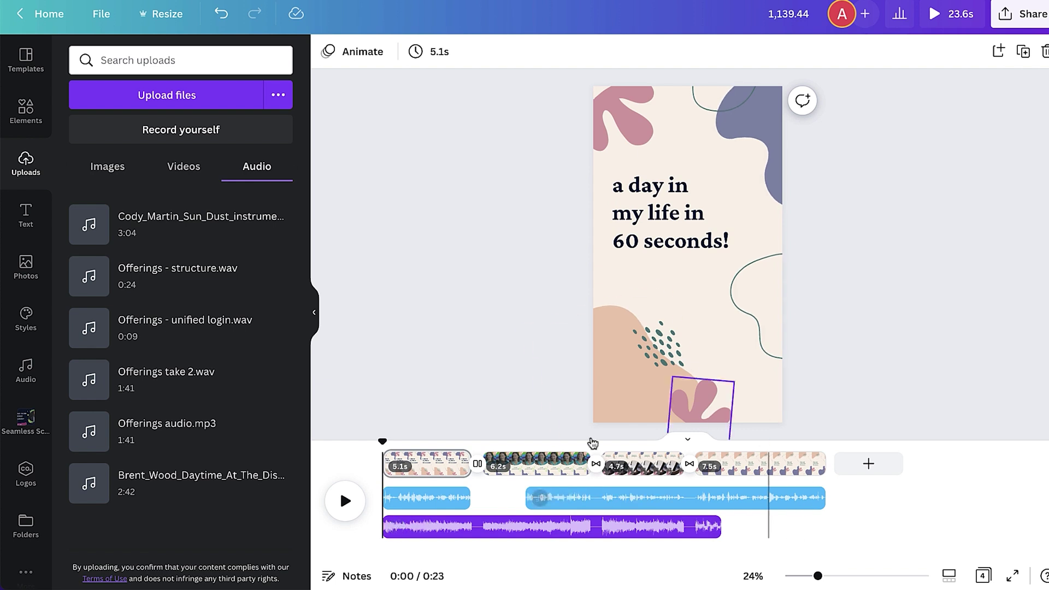
- Confirm MP4 Video as the download file type, then show Social media designs on the home page
{"action": "left_click", "coordinate": [550, 464]}
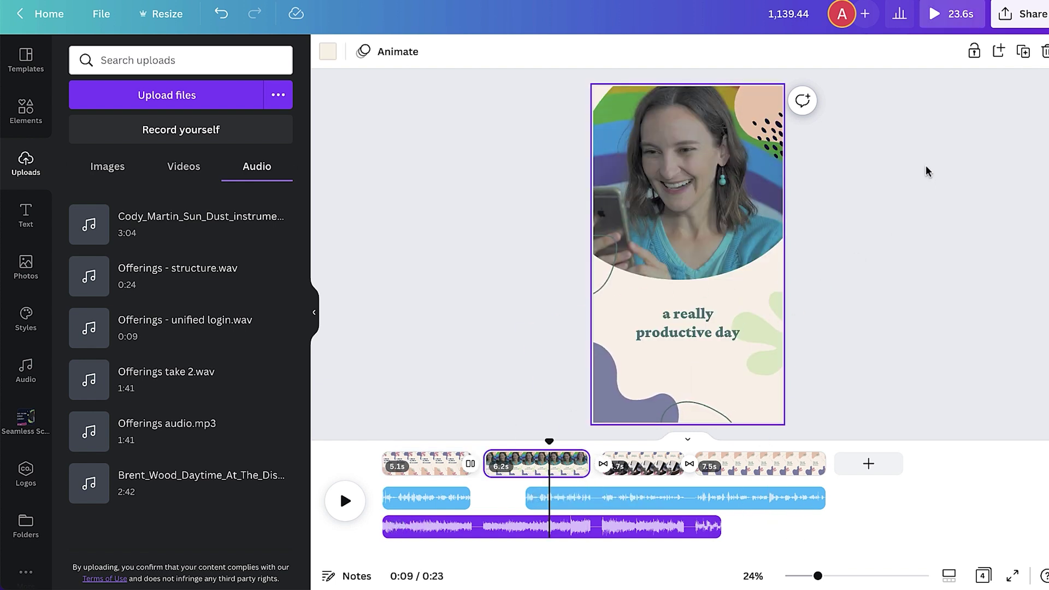
{"action": "left_click", "coordinate": [1038, 15]}
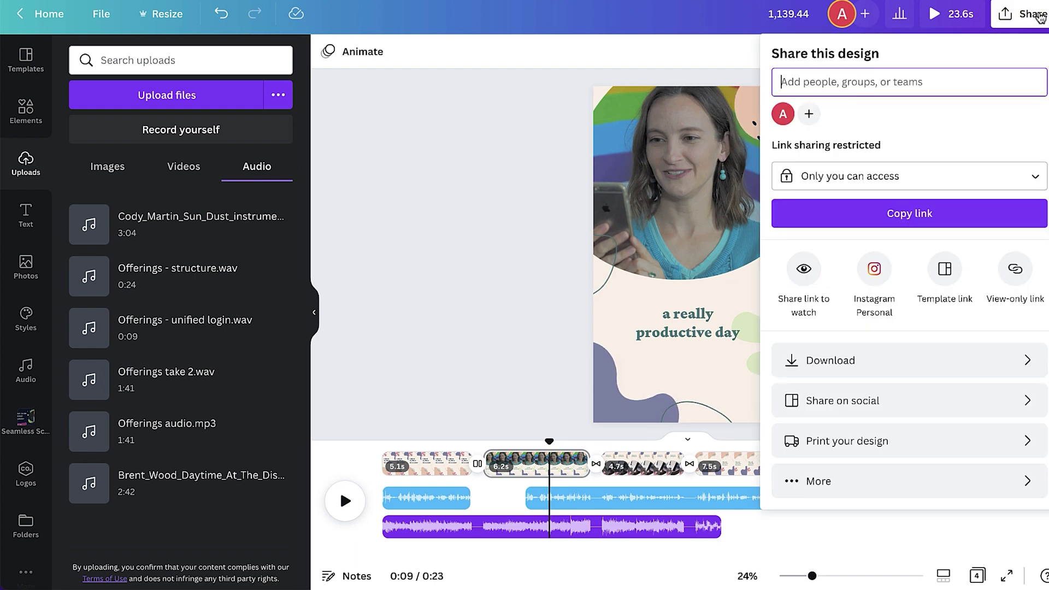
{"action": "left_click", "coordinate": [913, 370]}
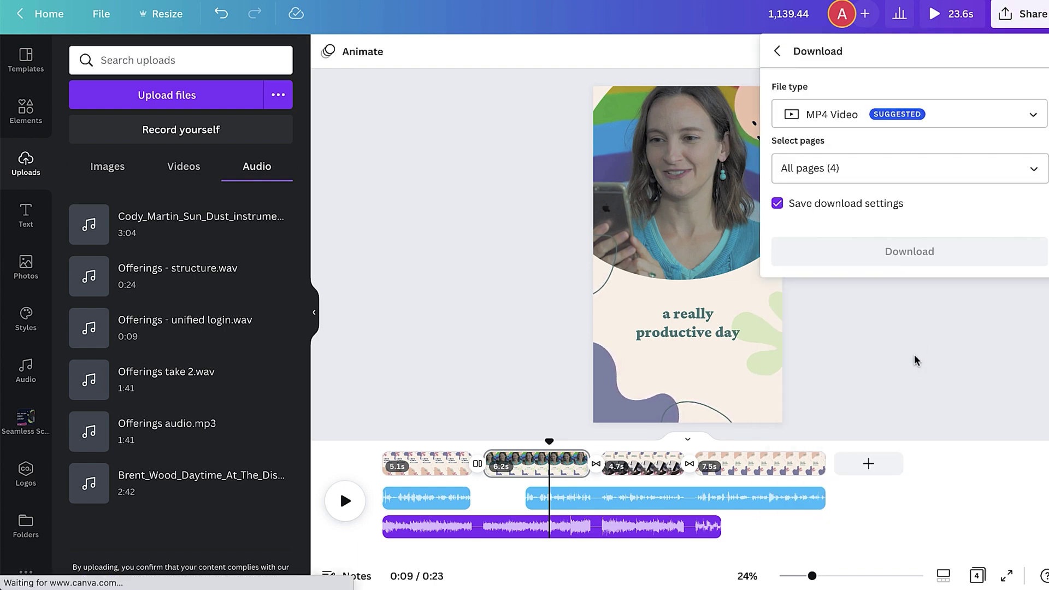
{"action": "left_click", "coordinate": [980, 113]}
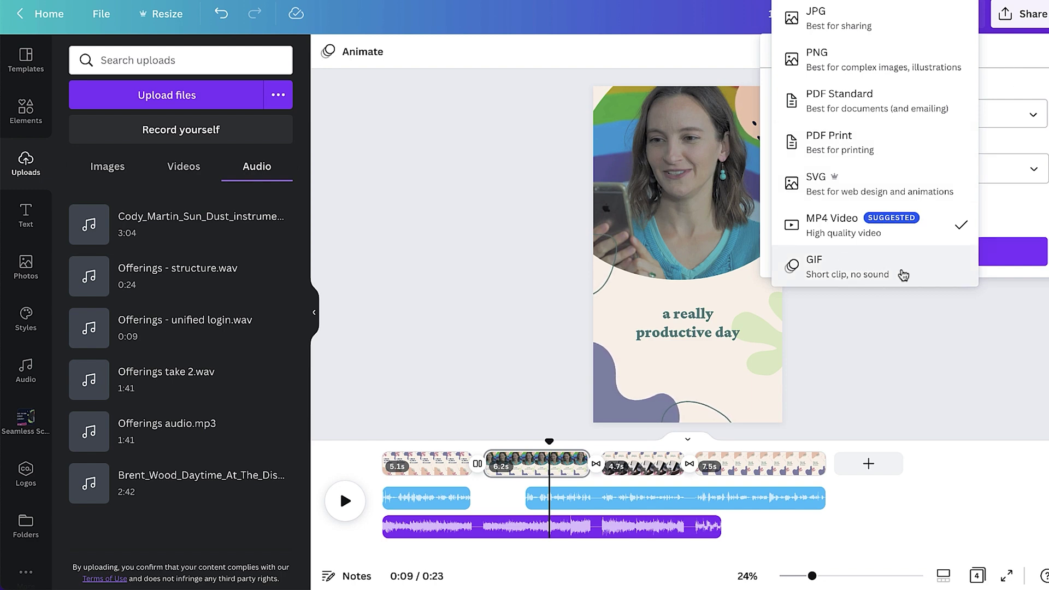
{"action": "left_click", "coordinate": [996, 88]}
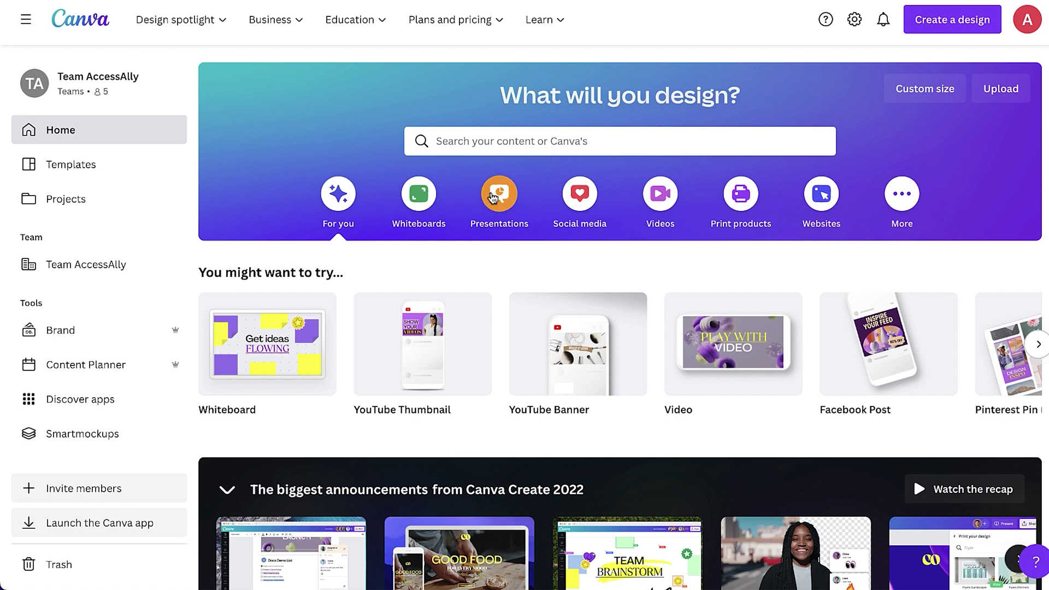
{"action": "left_click", "coordinate": [495, 195]}
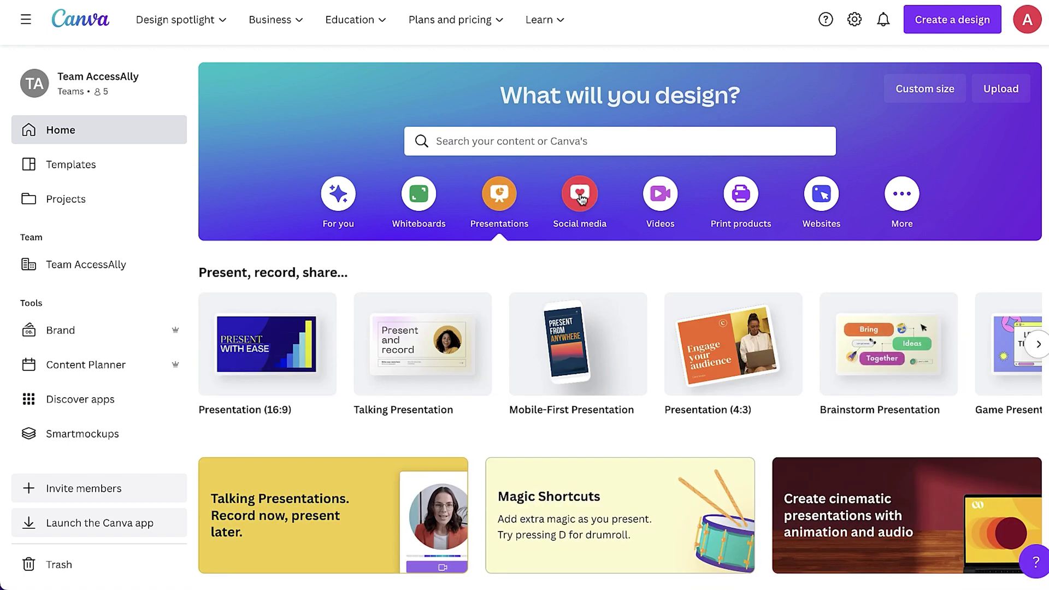
{"action": "left_click", "coordinate": [581, 199]}
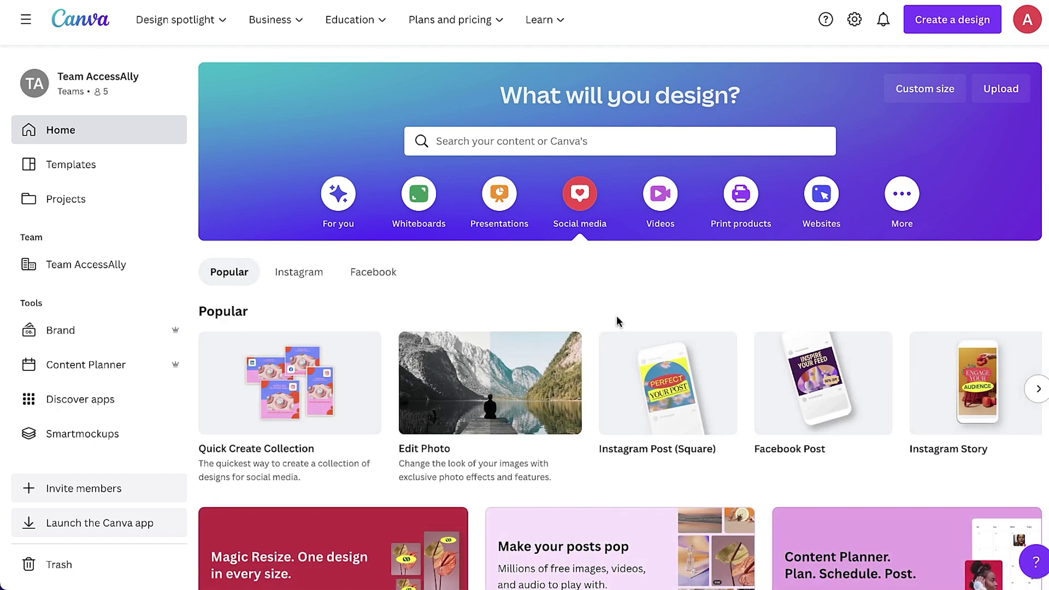
- Create a blank Facebook Post and apply the 'Things to do this weekend' template
{"action": "left_click", "coordinate": [810, 384]}
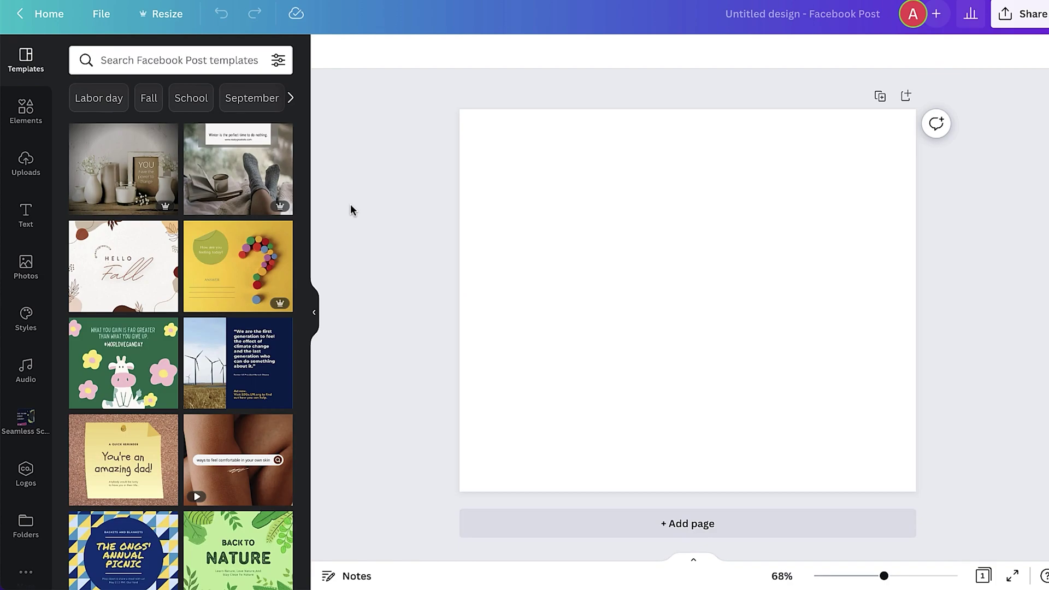
{"action": "scroll", "coordinate": [163, 144], "scroll_direction": "down", "scroll_amount": 8}
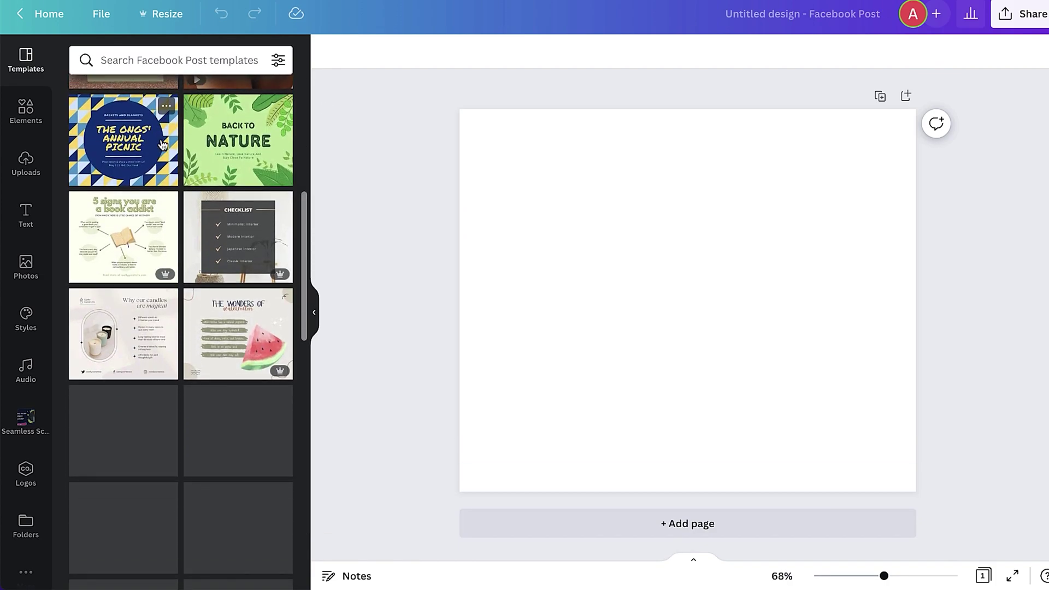
{"action": "scroll", "coordinate": [163, 145], "scroll_direction": "down", "scroll_amount": 2}
{"action": "scroll", "coordinate": [161, 254], "scroll_direction": "down", "scroll_amount": 3}
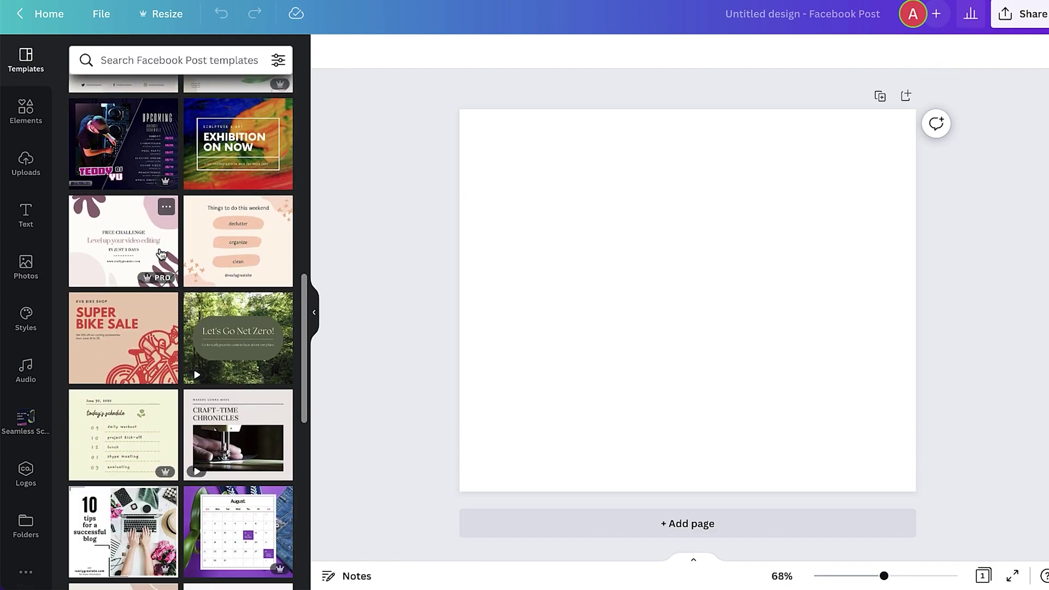
{"action": "left_click", "coordinate": [229, 225]}
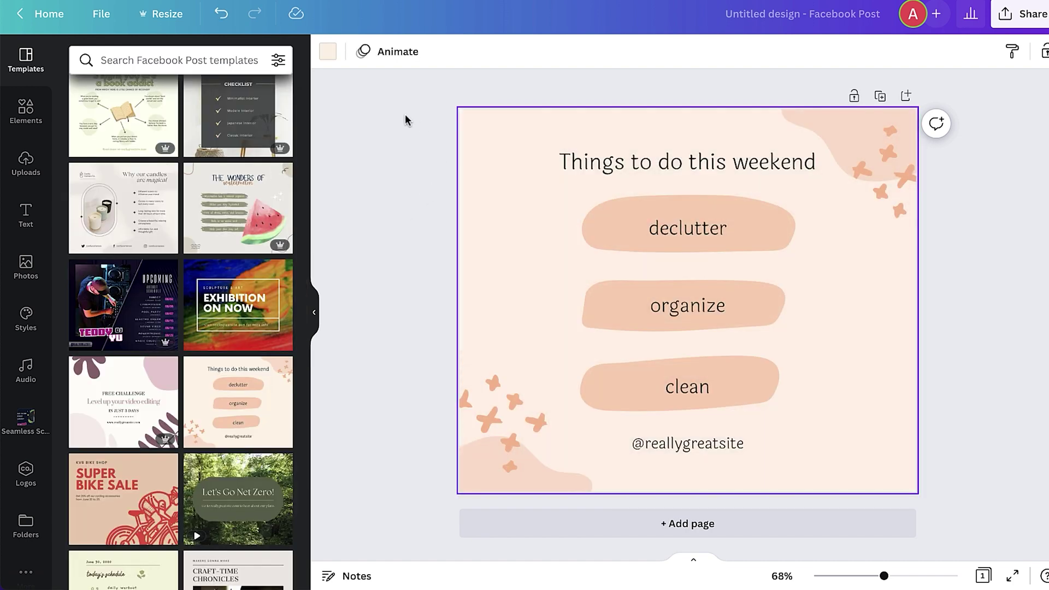
- Change the post background to pale sage green
{"action": "left_click", "coordinate": [331, 58]}
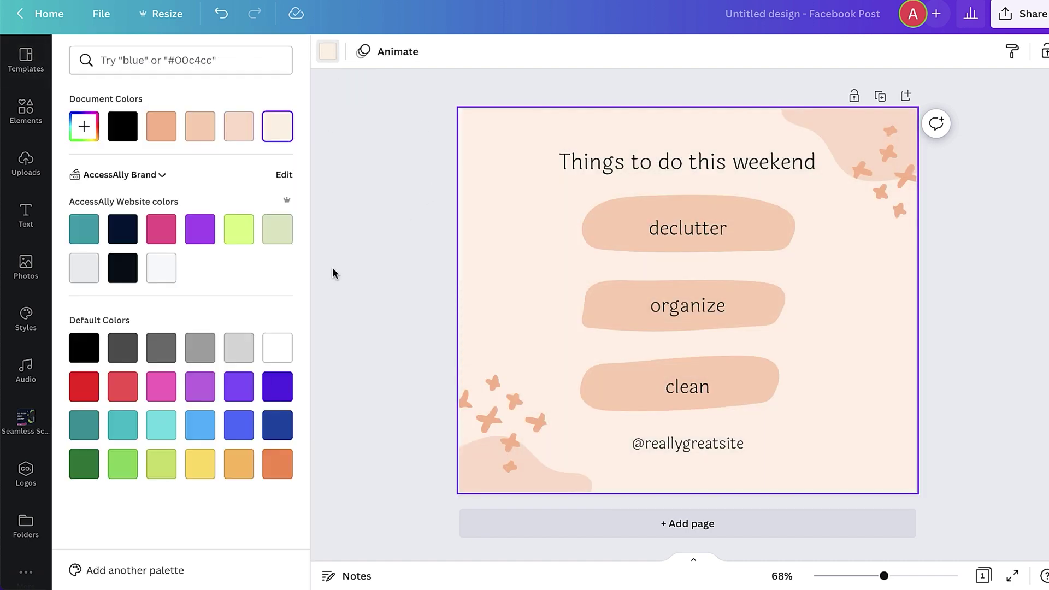
{"action": "left_click", "coordinate": [239, 229]}
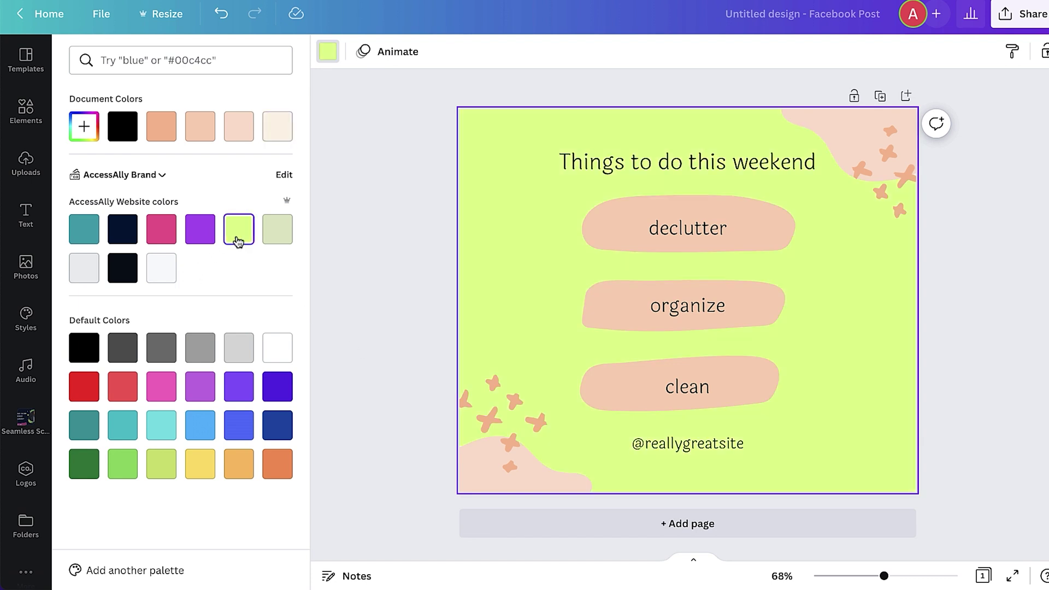
{"action": "left_click", "coordinate": [287, 240]}
- Turn the bottom-left and top-right crosses magenta
{"action": "left_click", "coordinate": [491, 421]}
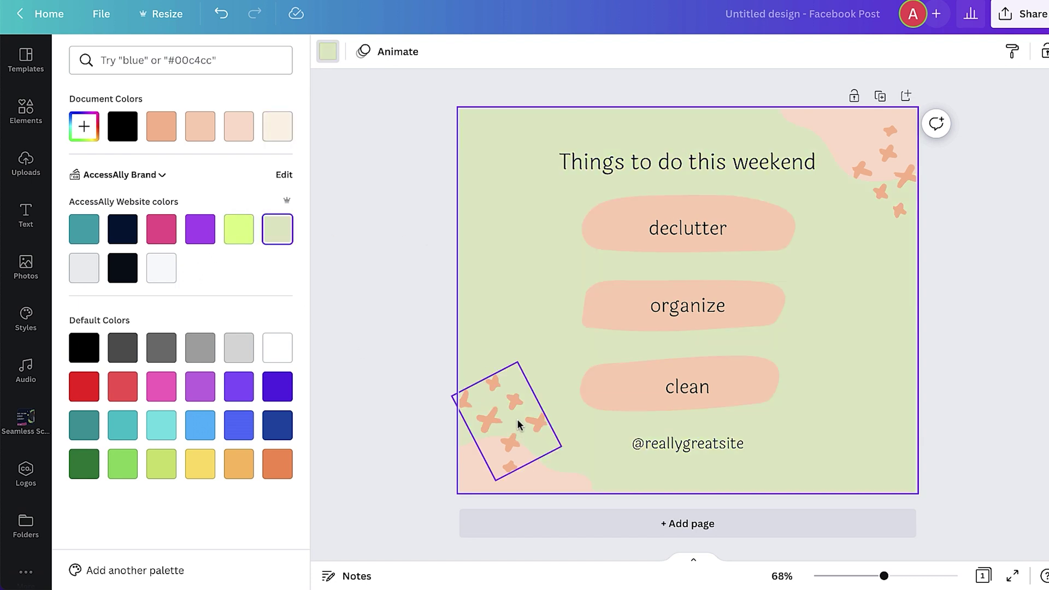
{"action": "left_click", "coordinate": [161, 229]}
{"action": "left_click", "coordinate": [888, 169]}
{"action": "left_click", "coordinate": [328, 51]}
{"action": "left_click", "coordinate": [162, 269]}
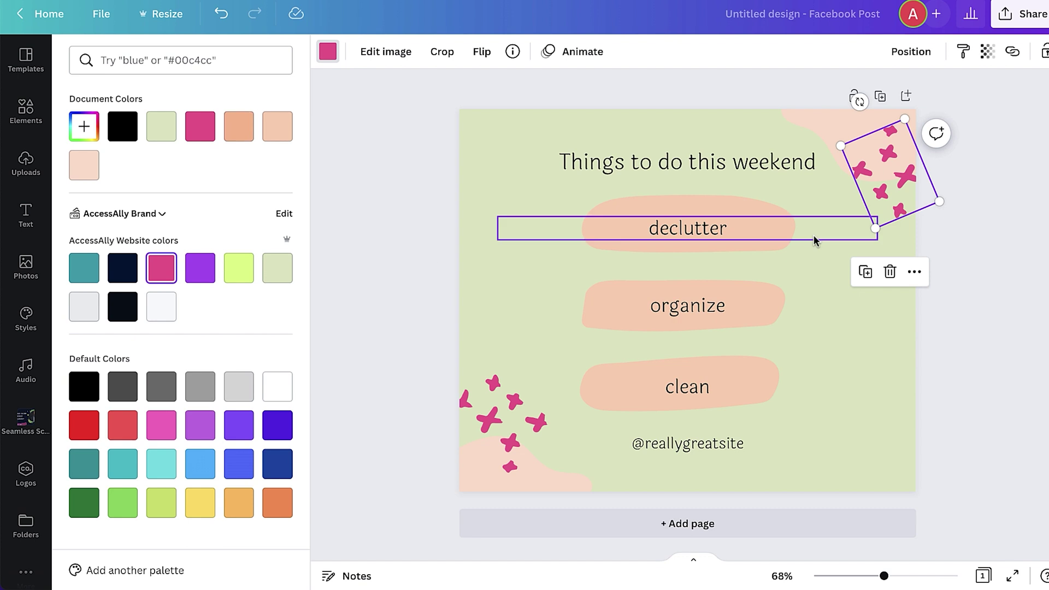
- Make the corner blobs and the declutter, organize and clean text blobs teal
{"action": "left_click", "coordinate": [839, 121]}
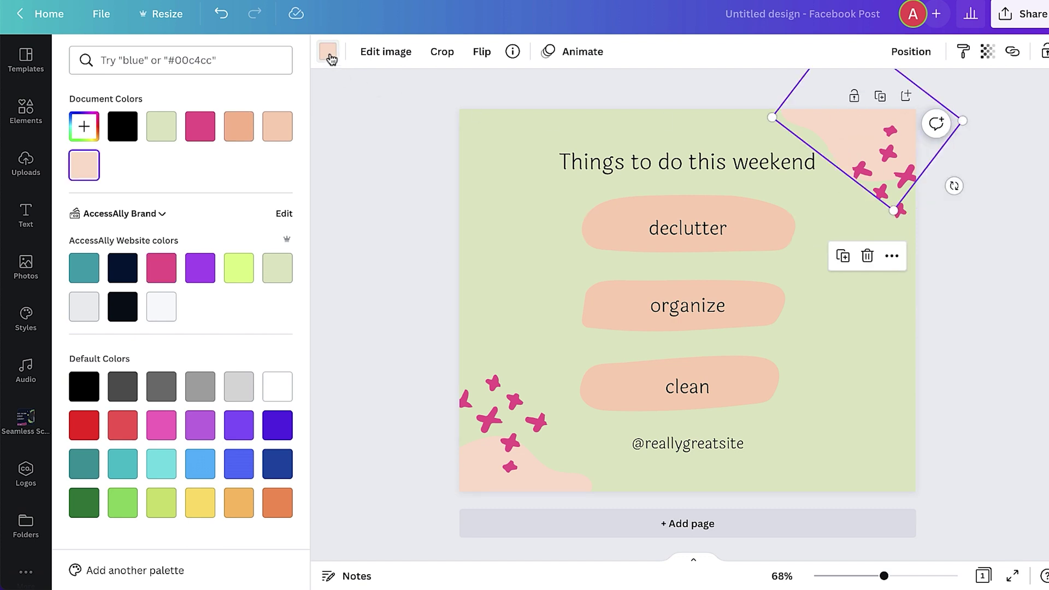
{"action": "left_click", "coordinate": [122, 268]}
{"action": "left_click", "coordinate": [83, 268]}
{"action": "left_click", "coordinate": [601, 224]}
{"action": "left_click", "coordinate": [83, 268]}
{"action": "left_click", "coordinate": [83, 268]}
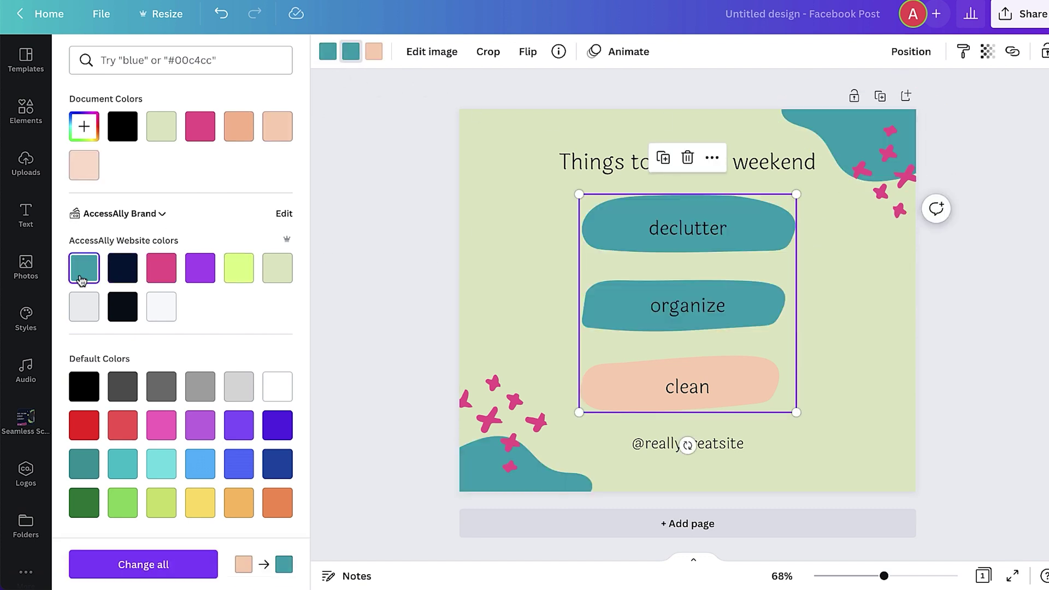
{"action": "left_click", "coordinate": [83, 267]}
{"action": "left_click", "coordinate": [395, 207]}
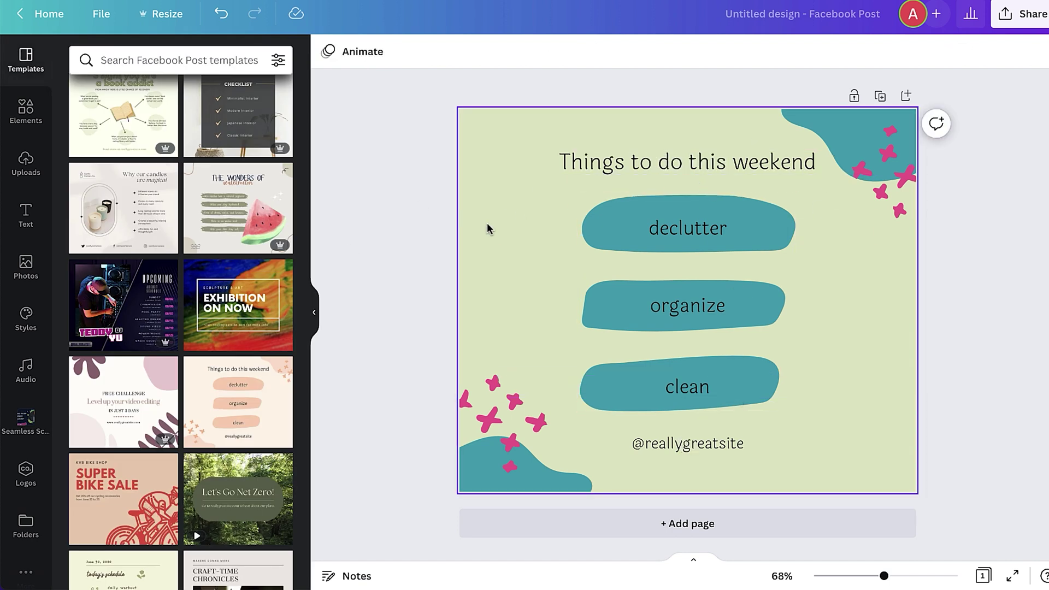
- Browse Elements down to Frames and add the wavy scalloped frame to the post
{"action": "left_click", "coordinate": [26, 112]}
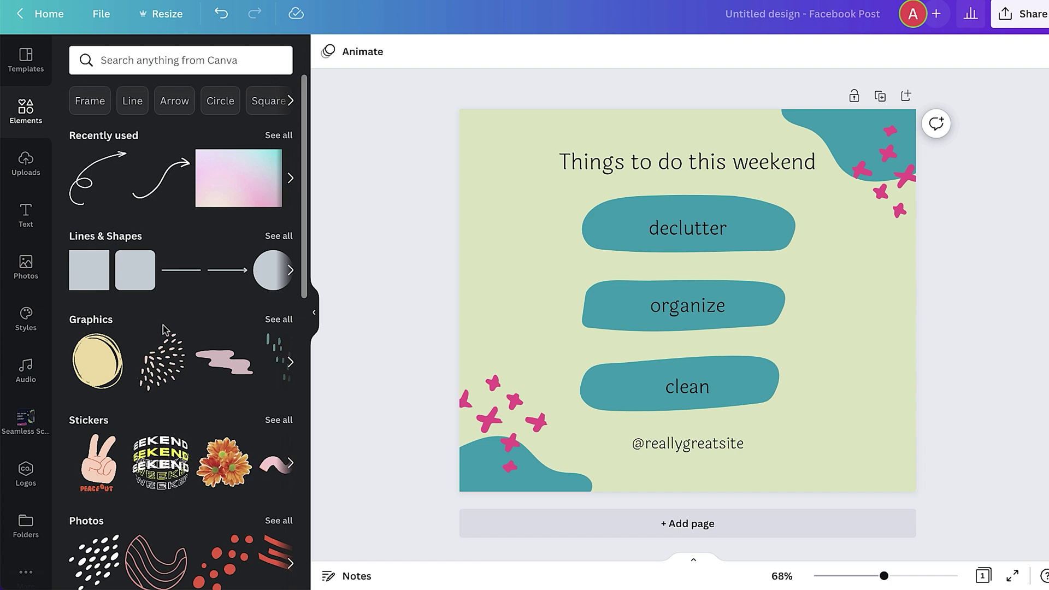
{"action": "scroll", "coordinate": [219, 349], "scroll_direction": "down", "scroll_amount": 1}
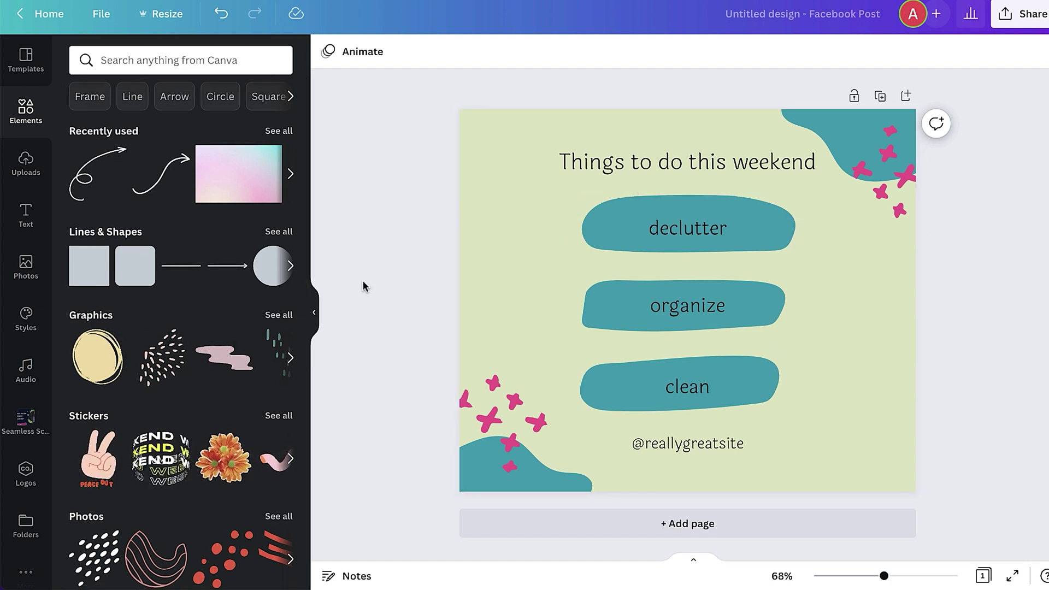
{"action": "scroll", "coordinate": [291, 361], "scroll_direction": "up", "scroll_amount": 1}
{"action": "left_click", "coordinate": [290, 360]}
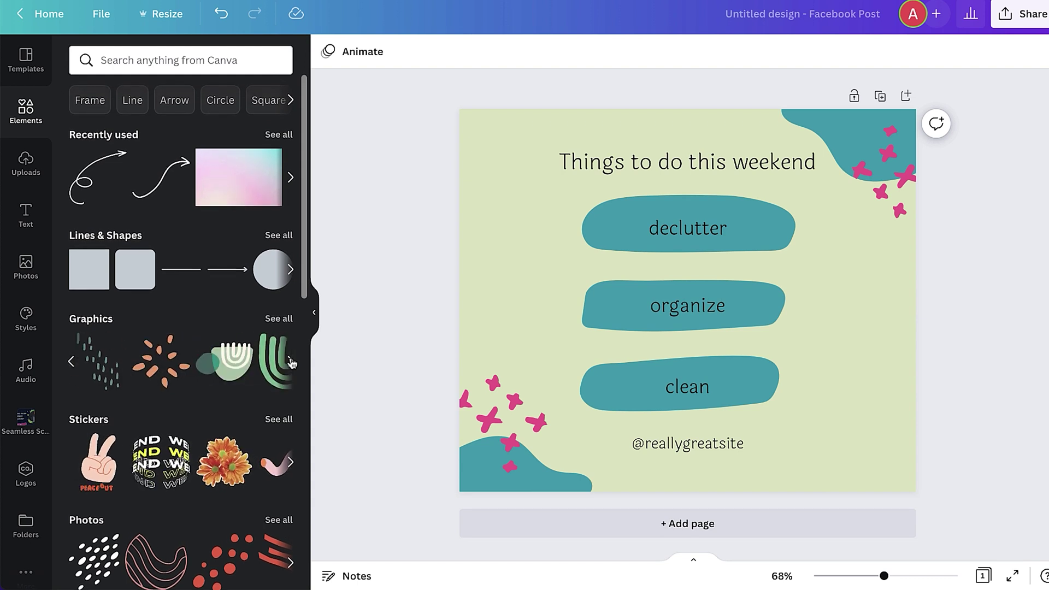
{"action": "left_click", "coordinate": [290, 360]}
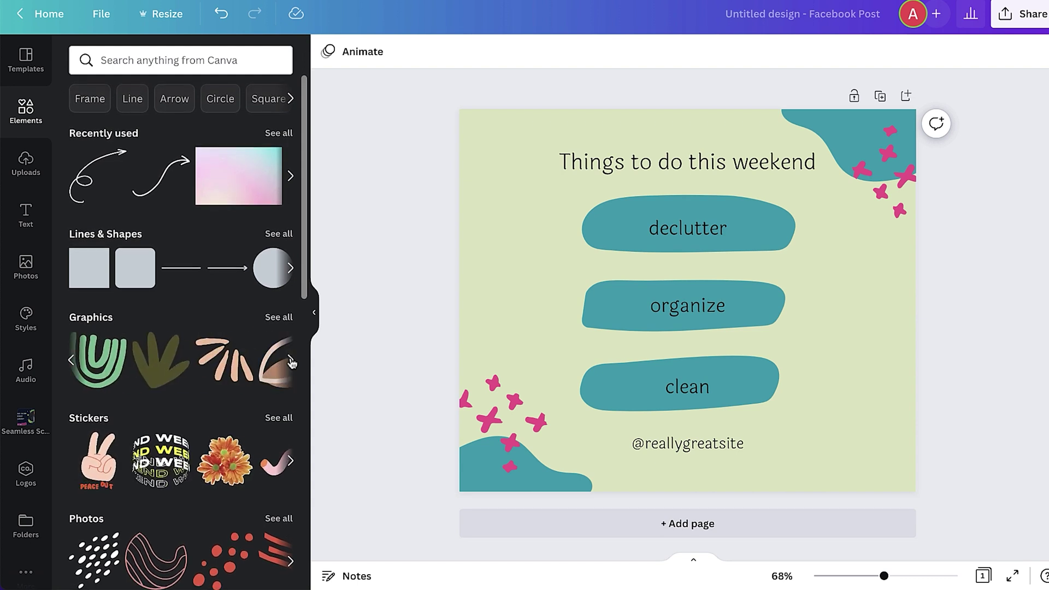
{"action": "left_click", "coordinate": [290, 361]}
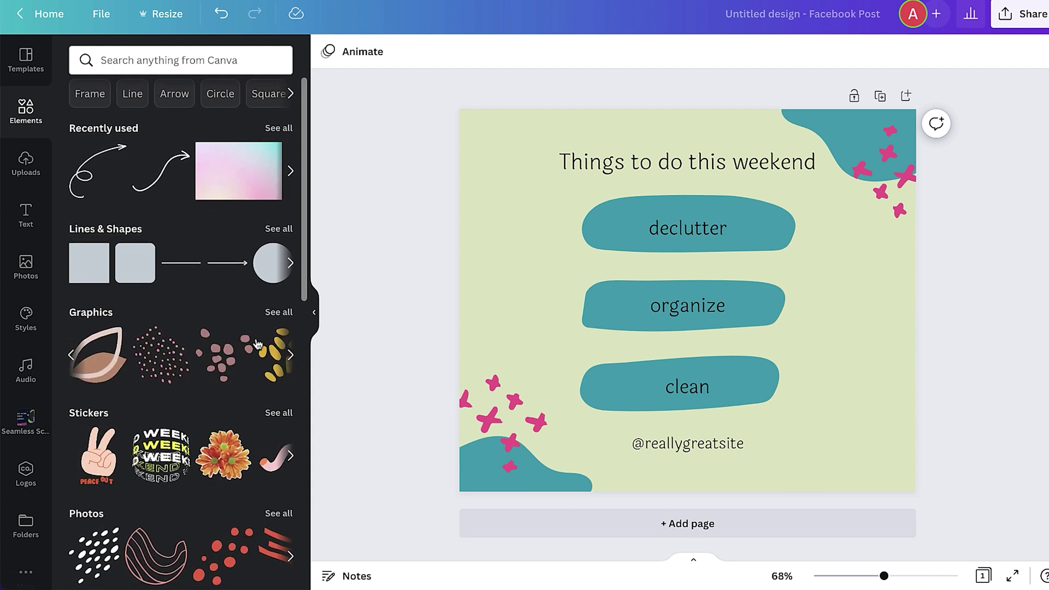
{"action": "scroll", "coordinate": [251, 336], "scroll_direction": "down", "scroll_amount": 8}
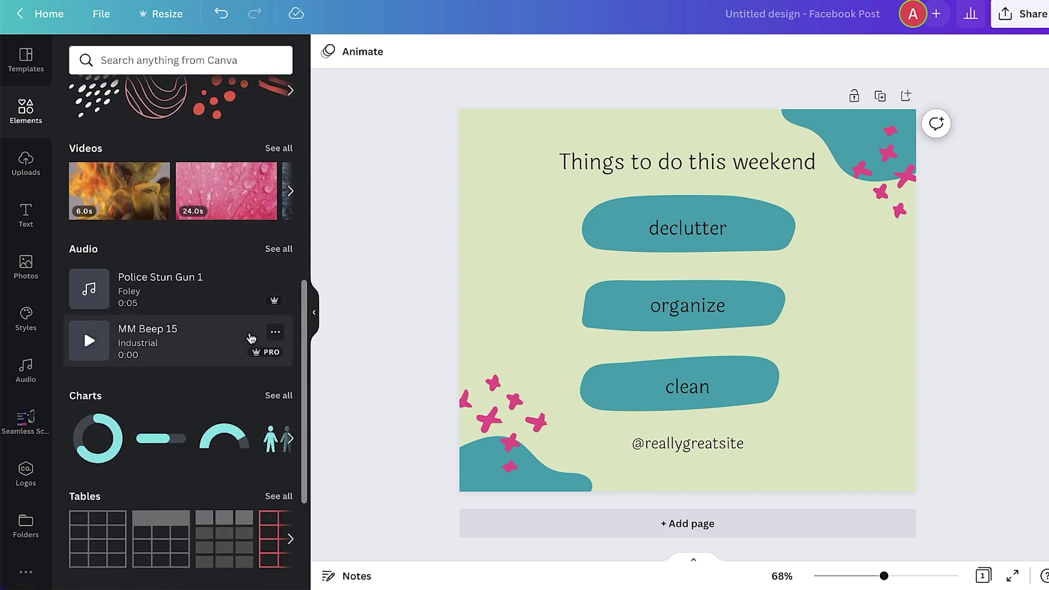
{"action": "mouse_move", "coordinate": [245, 285]}
{"action": "scroll", "coordinate": [245, 286], "scroll_direction": "down", "scroll_amount": 5}
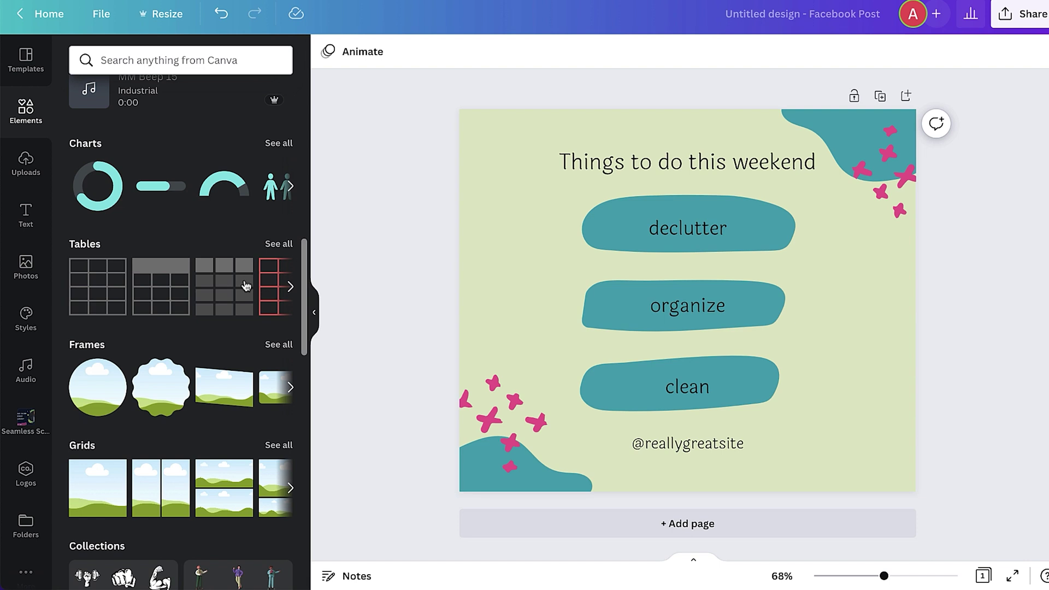
{"action": "scroll", "coordinate": [246, 287], "scroll_direction": "down", "scroll_amount": 4}
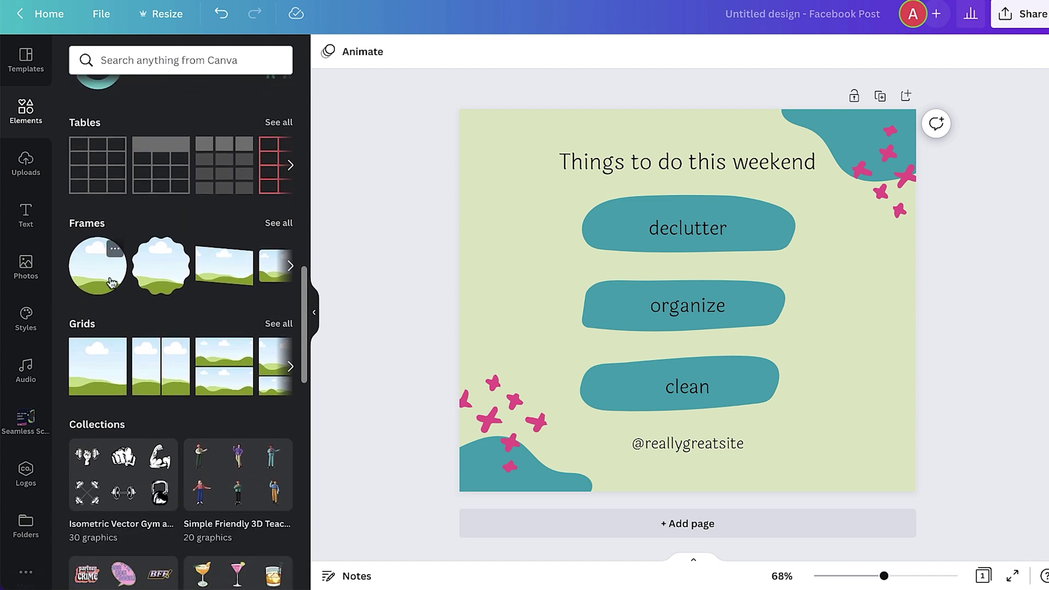
{"action": "scroll", "coordinate": [211, 282], "scroll_direction": "down", "scroll_amount": 2}
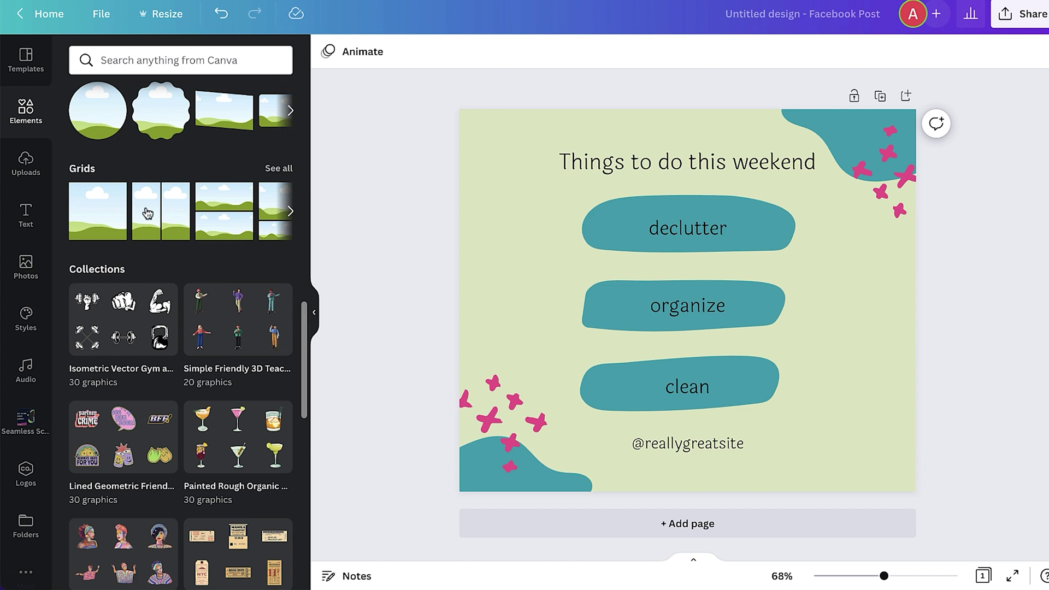
{"action": "left_click", "coordinate": [174, 114]}
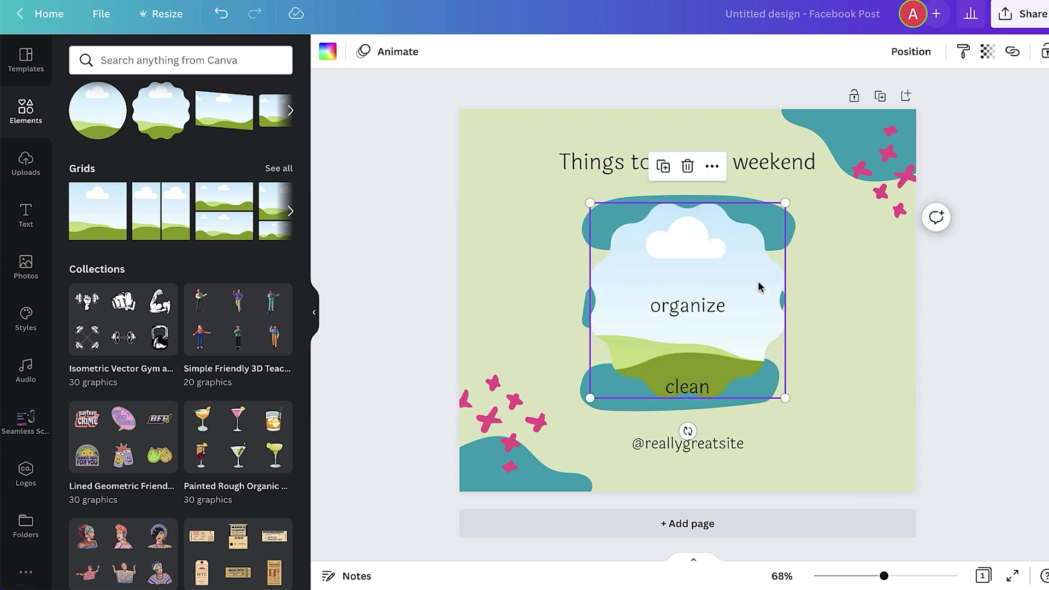
- Place the uploaded woman-at-brick-wall photo in the scalloped frame and move it to the upper left
{"action": "left_click_drag", "start_coordinate": [757, 285], "coordinate": [858, 355]}
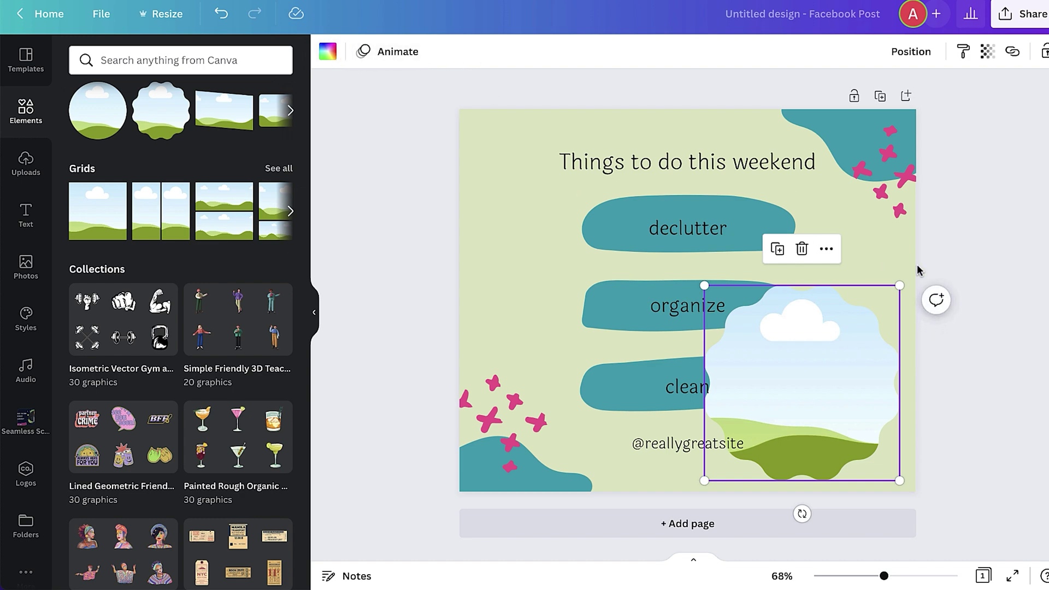
{"action": "left_click", "coordinate": [24, 164]}
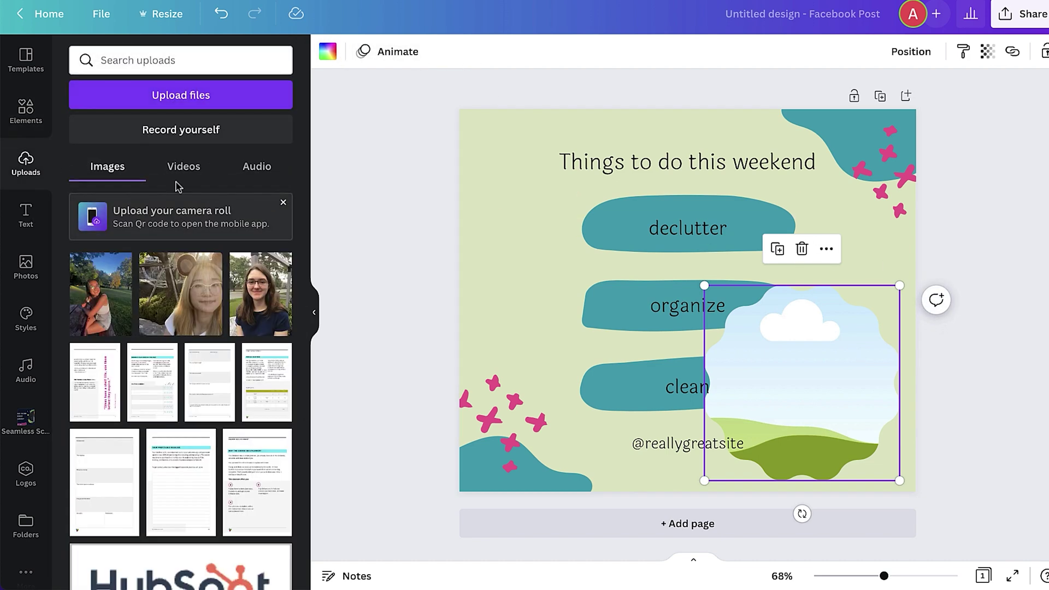
{"action": "scroll", "coordinate": [229, 277], "scroll_direction": "down", "scroll_amount": 5}
{"action": "scroll", "coordinate": [229, 277], "scroll_direction": "down", "scroll_amount": 10}
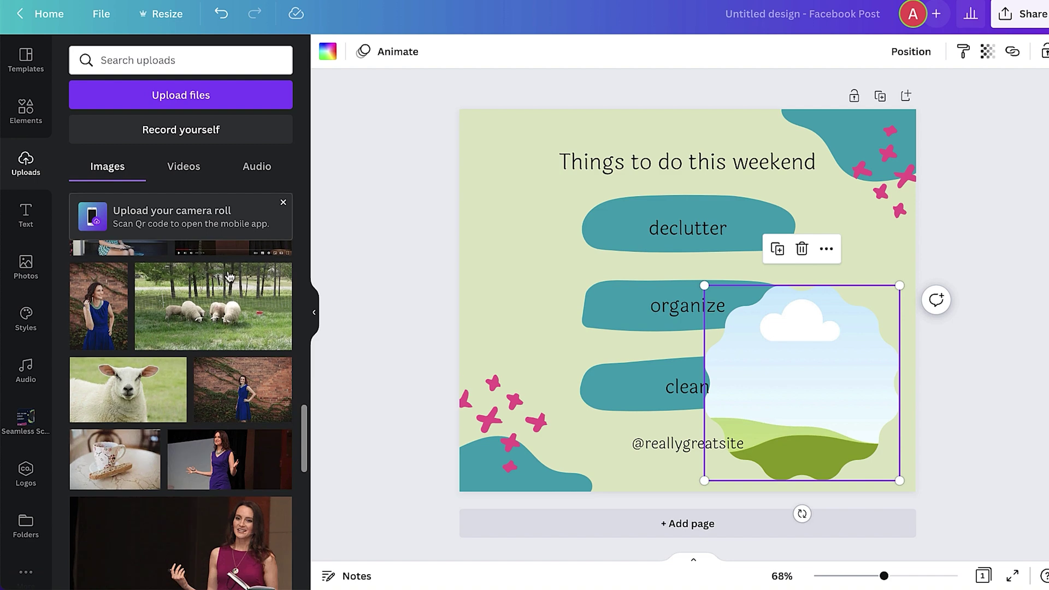
{"action": "scroll", "coordinate": [229, 339], "scroll_direction": "up", "scroll_amount": 2}
{"action": "left_click", "coordinate": [98, 314]}
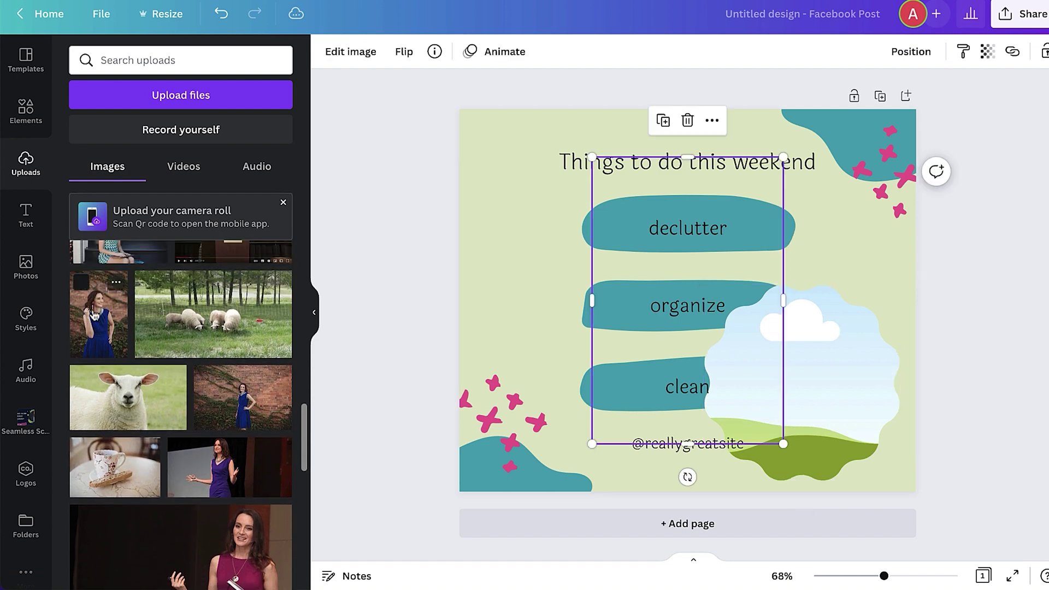
{"action": "left_click_drag", "start_coordinate": [705, 251], "coordinate": [847, 364]}
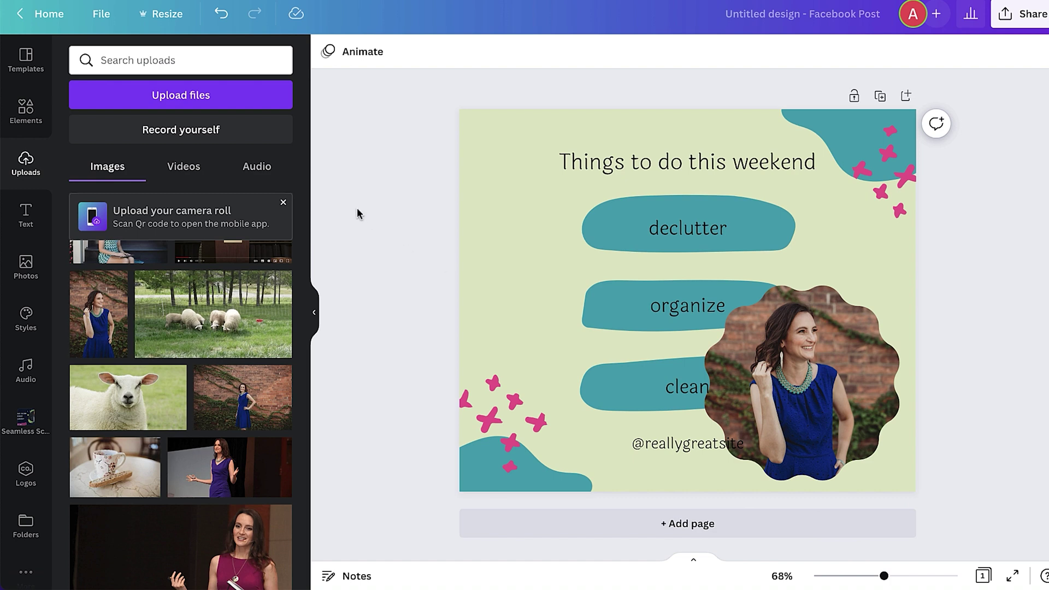
{"action": "mouse_move", "coordinate": [863, 366]}
{"action": "left_mouse_down"}
{"action": "mouse_move", "coordinate": [589, 192]}
{"action": "mouse_move", "coordinate": [619, 213]}
{"action": "mouse_move", "coordinate": [629, 259]}
{"action": "left_mouse_up"}
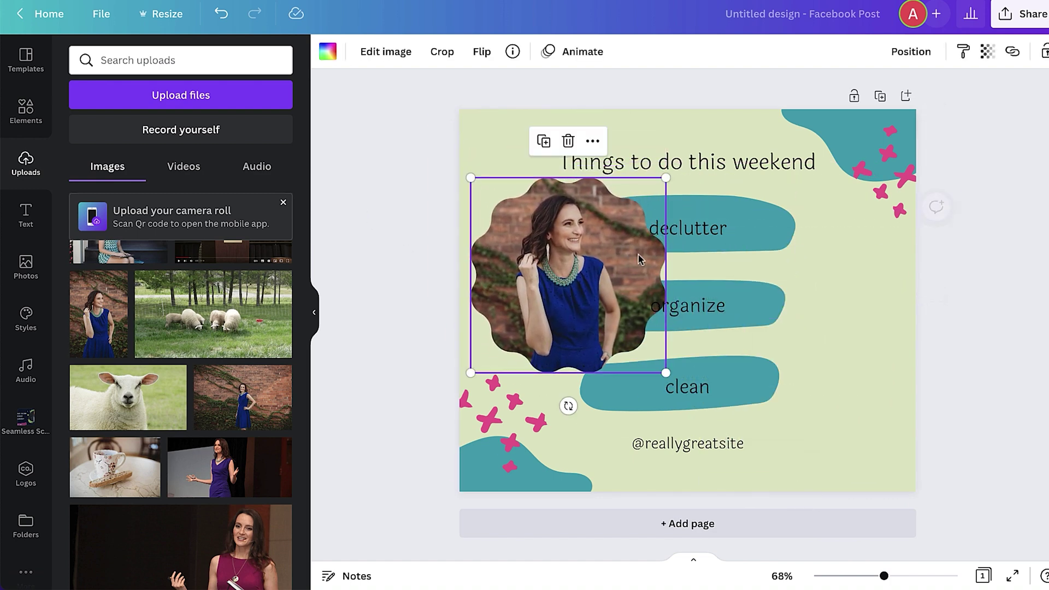
- Delete the teal brush-stroke shapes and the declutter, organize and clean text boxes
{"action": "left_click", "coordinate": [747, 224]}
{"action": "mouse_move", "coordinate": [744, 207]}
{"action": "left_mouse_down"}
{"action": "mouse_move", "coordinate": [861, 236]}
{"action": "mouse_move", "coordinate": [852, 233]}
{"action": "left_mouse_up"}
{"action": "key", "text": "Delete"}
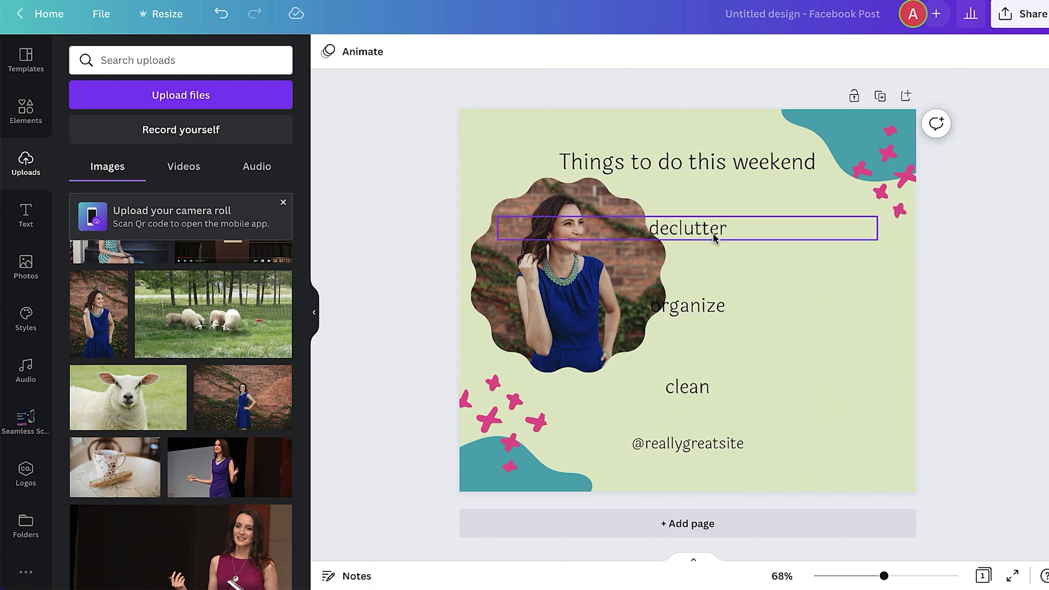
{"action": "left_click", "coordinate": [713, 238]}
{"action": "key", "text": "Delete"}
{"action": "left_click", "coordinate": [705, 302]}
{"action": "key", "text": "Delete"}
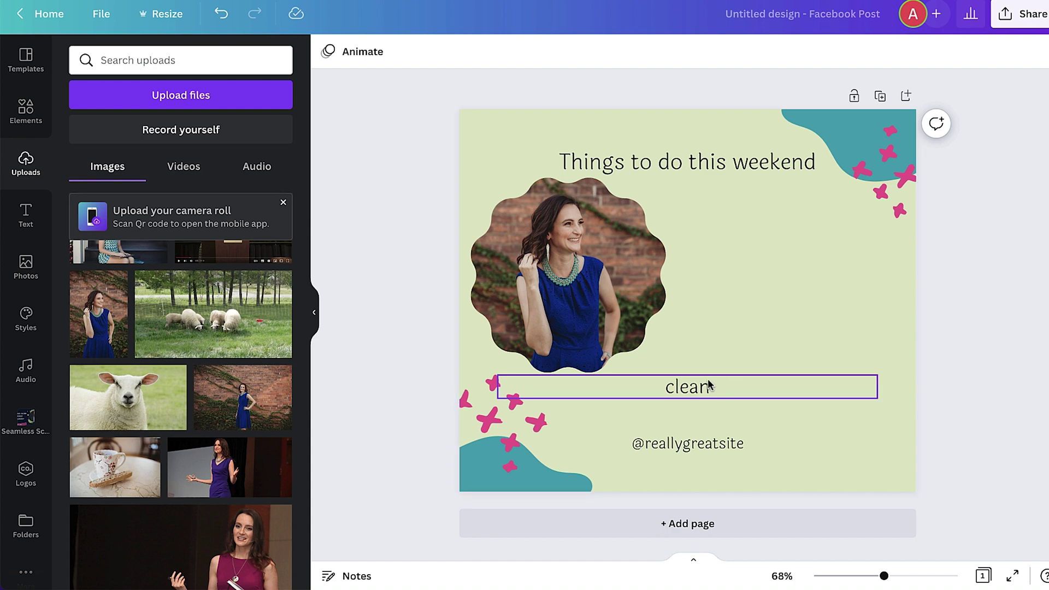
{"action": "left_click_drag", "start_coordinate": [709, 384], "coordinate": [779, 273]}
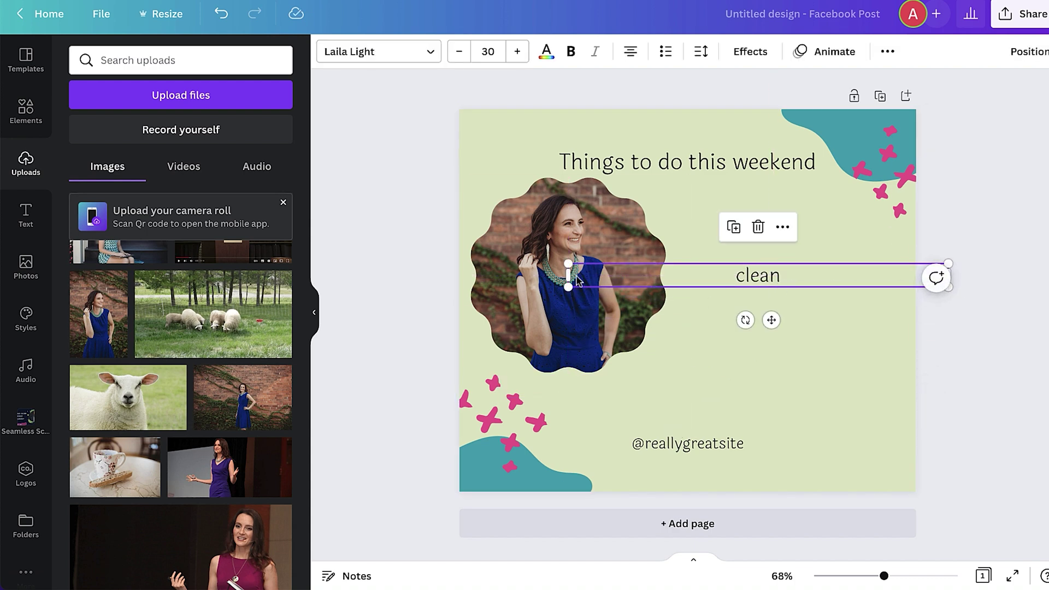
{"action": "key", "text": "Delete"}
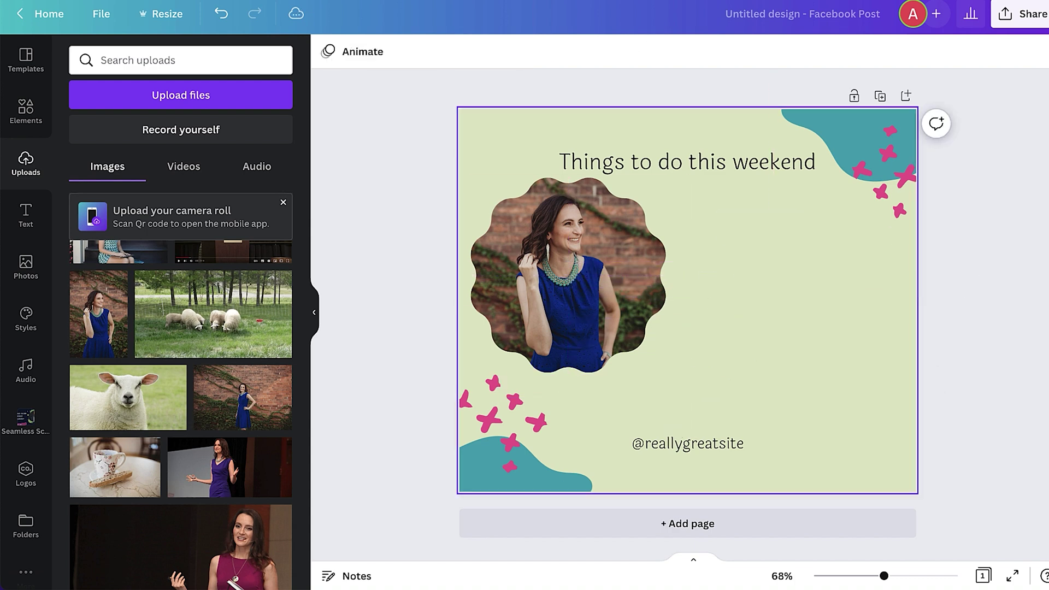
- Nudge the framed photo slightly lower and add a curvy black arrow from Elements
{"action": "left_click_drag", "start_coordinate": [652, 218], "coordinate": [651, 228]}
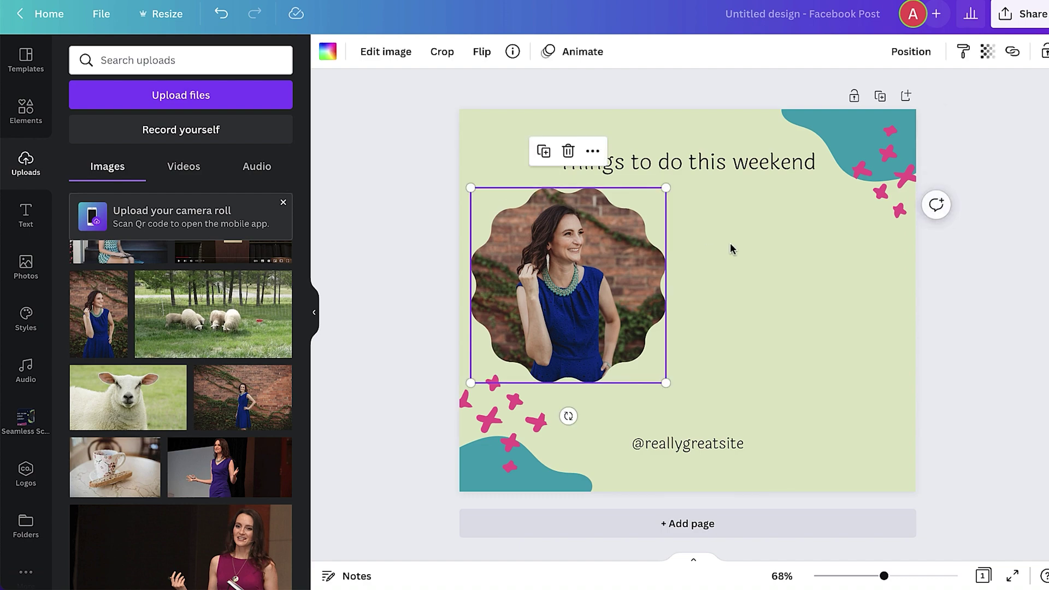
{"action": "left_click", "coordinate": [730, 243]}
{"action": "left_click", "coordinate": [26, 112]}
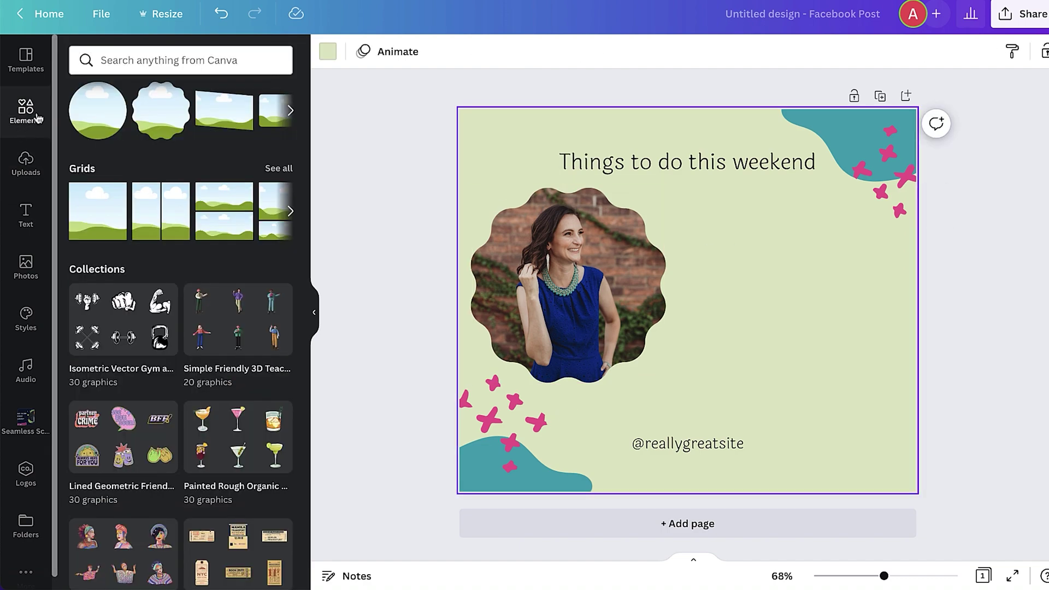
{"action": "scroll", "coordinate": [200, 212], "scroll_direction": "down", "scroll_amount": 5}
{"action": "scroll", "coordinate": [198, 202], "scroll_direction": "up", "scroll_amount": 15}
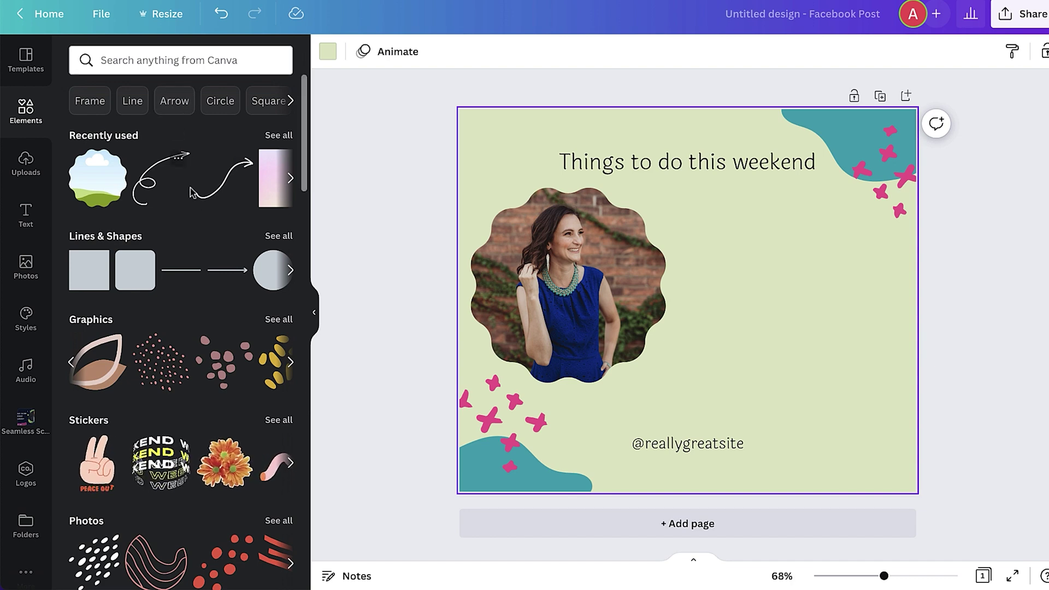
{"action": "left_click", "coordinate": [192, 192]}
{"action": "left_click_drag", "start_coordinate": [725, 278], "coordinate": [703, 311]}
{"action": "left_click", "coordinate": [723, 445]}
{"action": "key", "text": "Escape"}
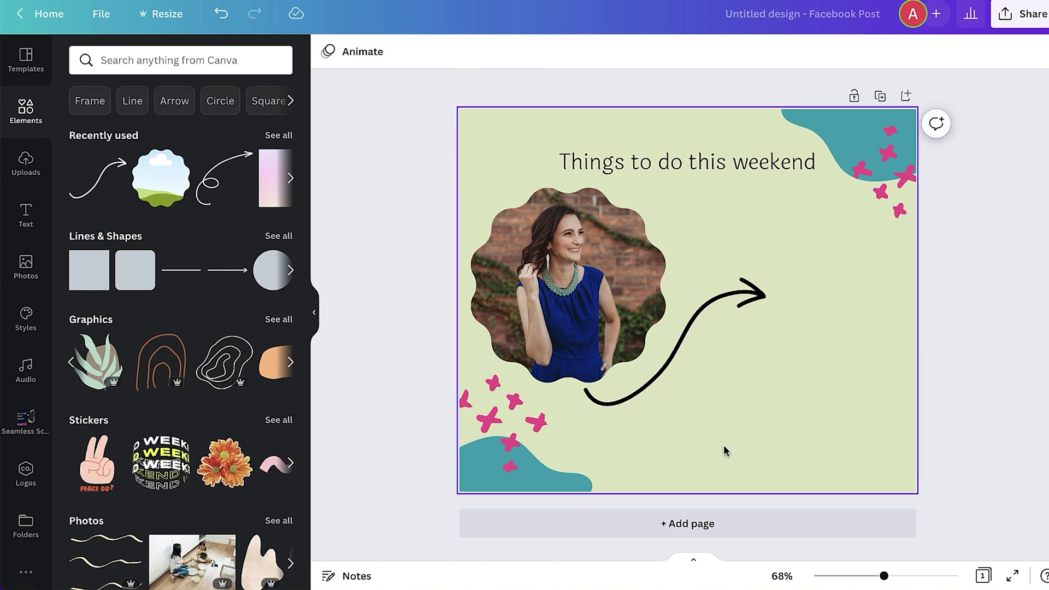
{"action": "left_click", "coordinate": [692, 325]}
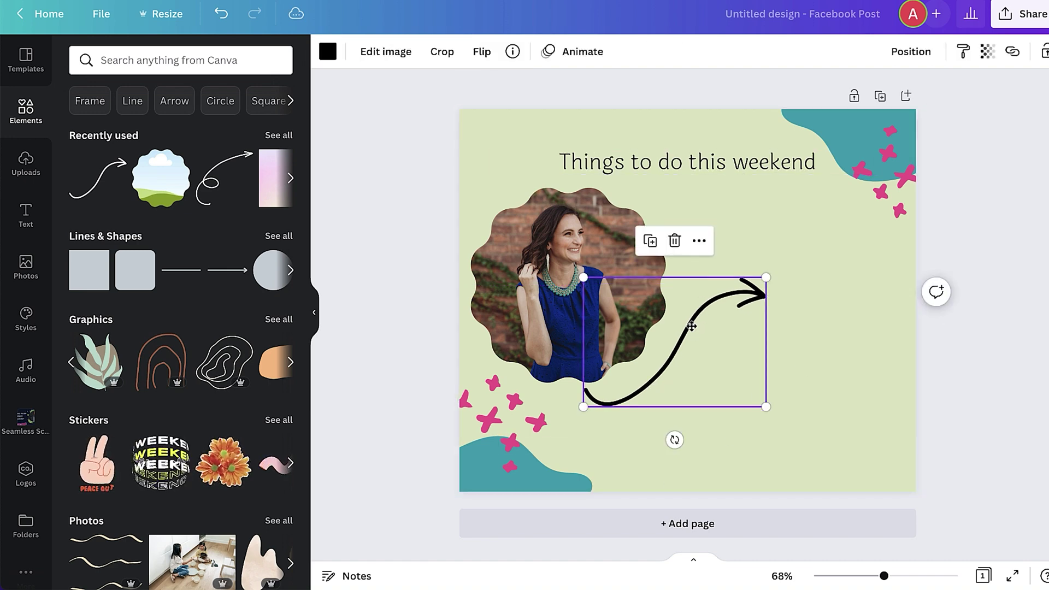
{"action": "left_click_drag", "start_coordinate": [692, 326], "coordinate": [683, 389]}
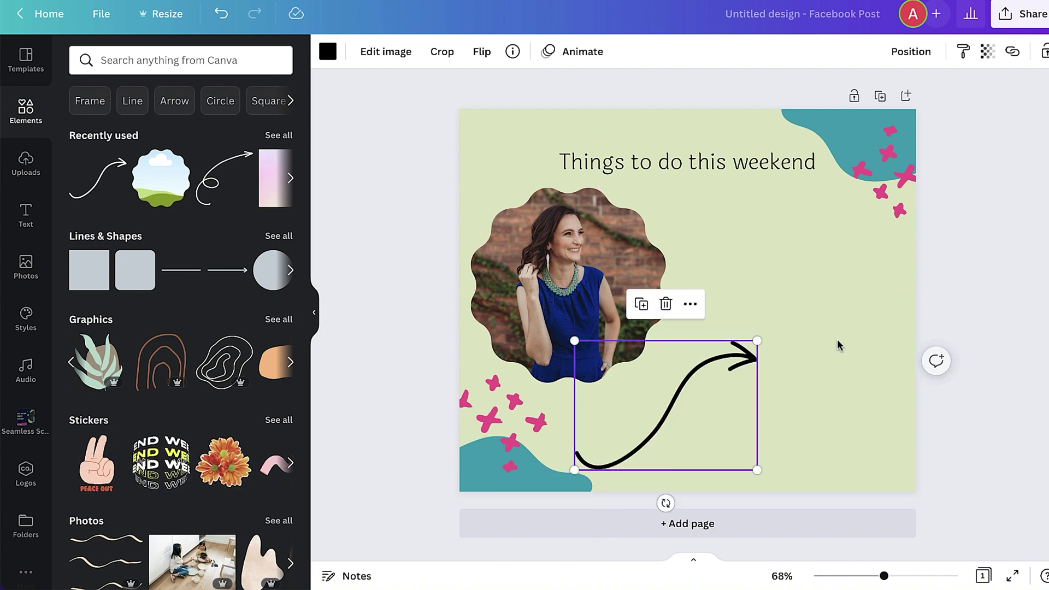
{"action": "left_click", "coordinate": [840, 345]}
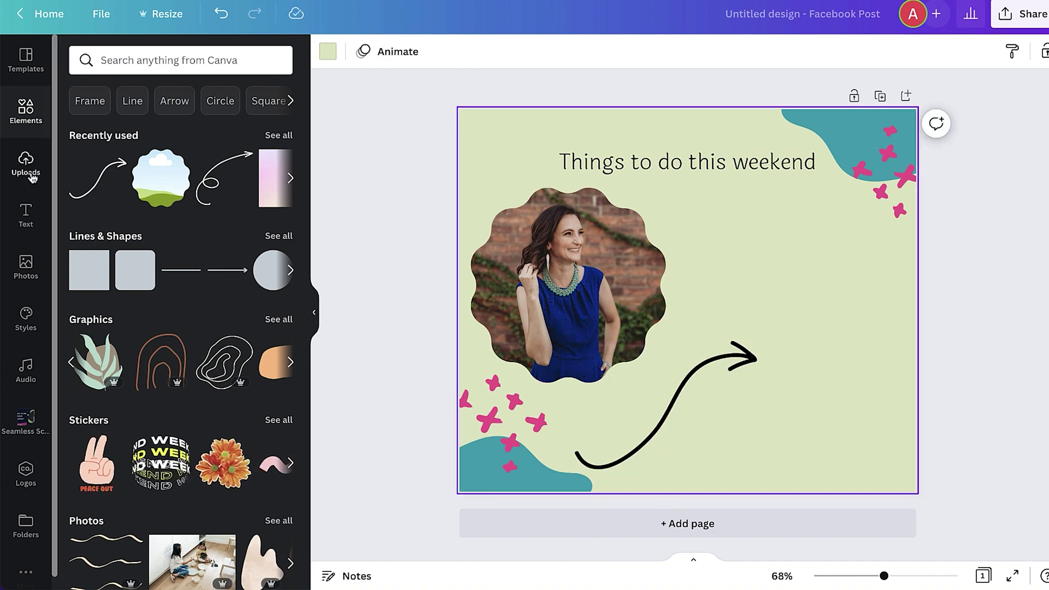
- Add the 'Wild SALE, UP TO 50% OFF!' text combination, shrink it, and place it above the arrow
{"action": "left_click", "coordinate": [26, 214]}
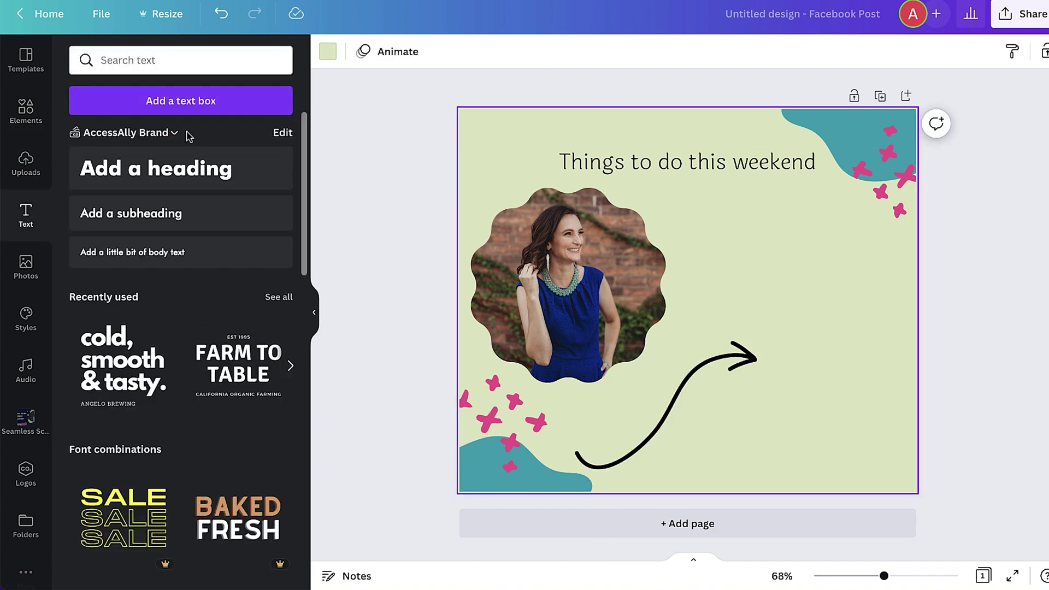
{"action": "scroll", "coordinate": [228, 298], "scroll_direction": "down", "scroll_amount": 15}
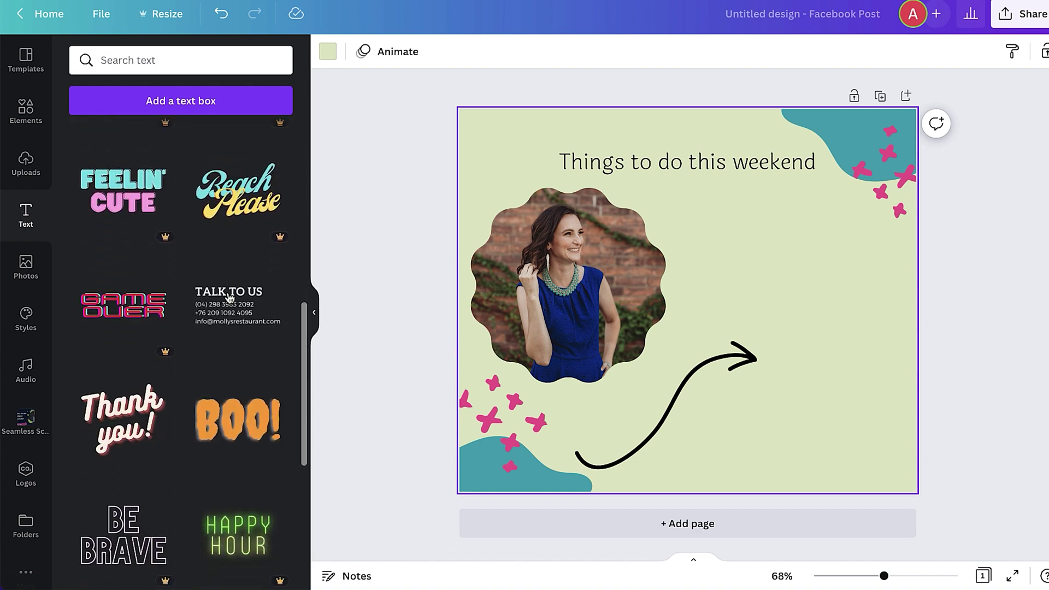
{"action": "scroll", "coordinate": [229, 298], "scroll_direction": "down", "scroll_amount": 9}
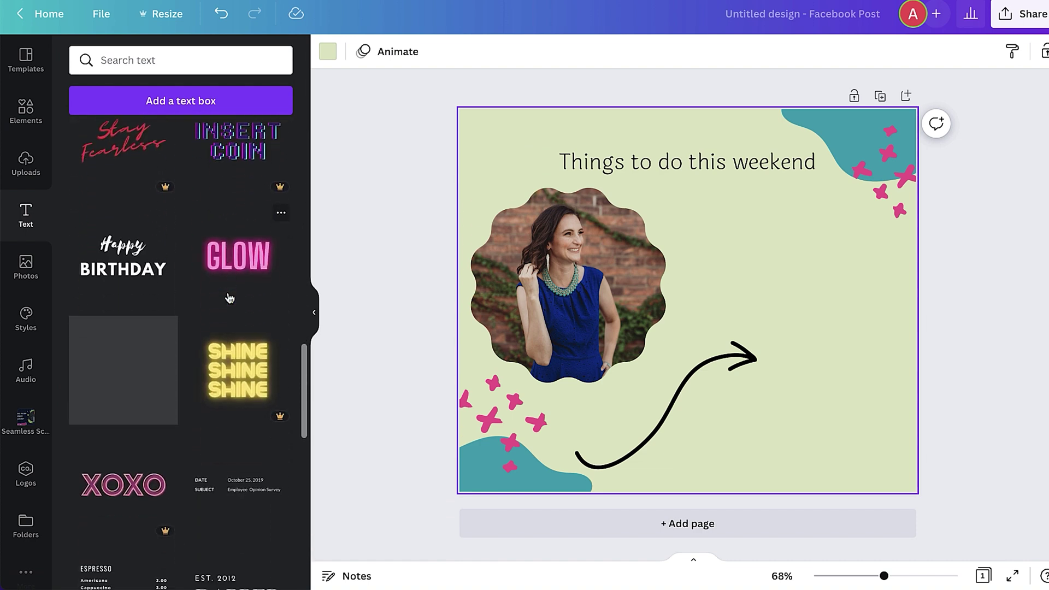
{"action": "scroll", "coordinate": [229, 298], "scroll_direction": "down", "scroll_amount": 7}
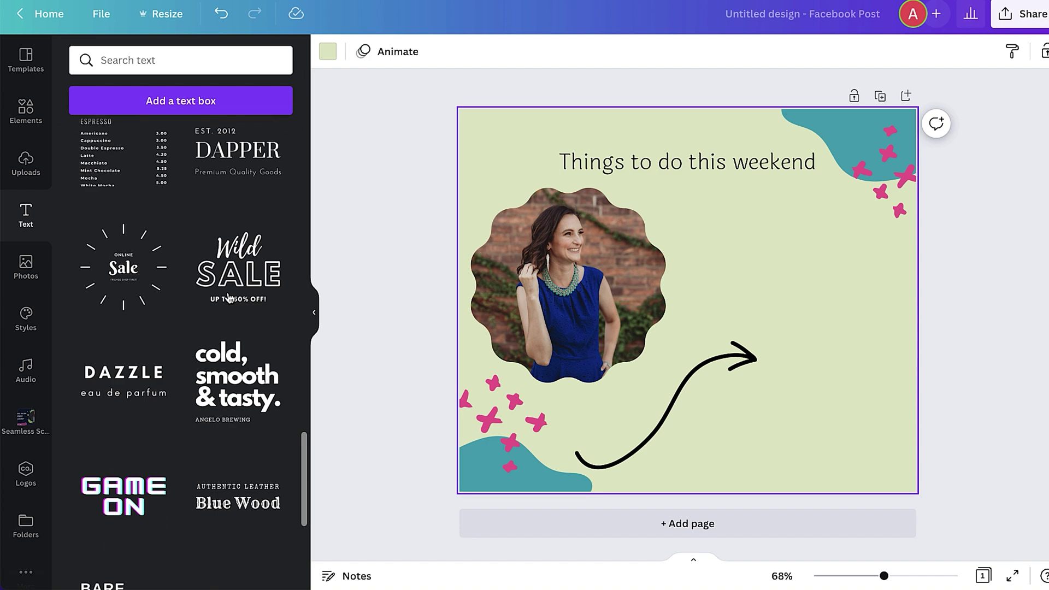
{"action": "left_click_drag", "start_coordinate": [230, 273], "coordinate": [680, 279]}
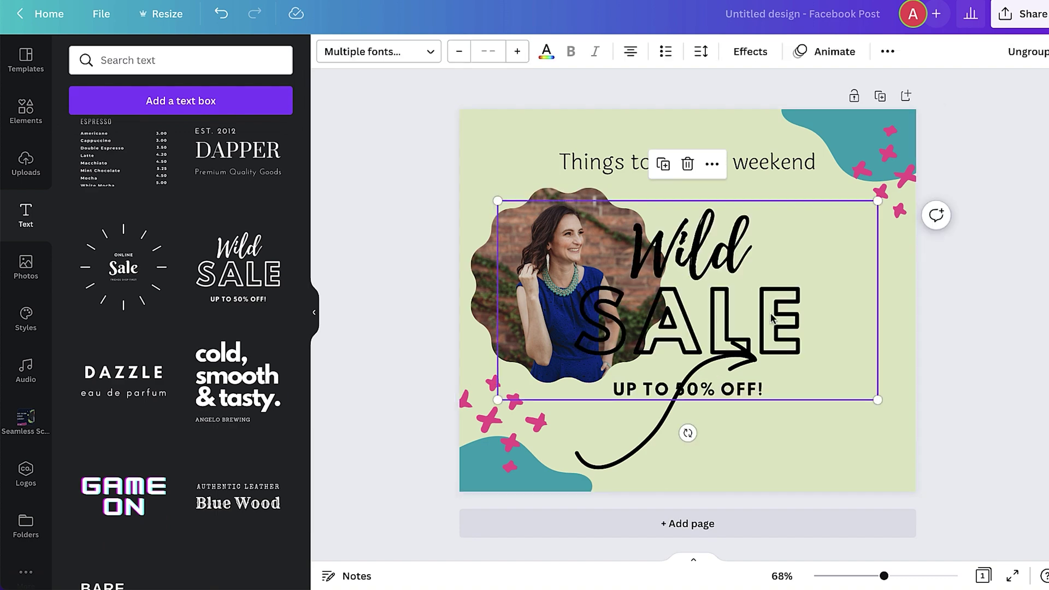
{"action": "left_click_drag", "start_coordinate": [497, 200], "coordinate": [705, 235]}
{"action": "left_click_drag", "start_coordinate": [842, 358], "coordinate": [846, 291]}
{"action": "left_click", "coordinate": [864, 408]}
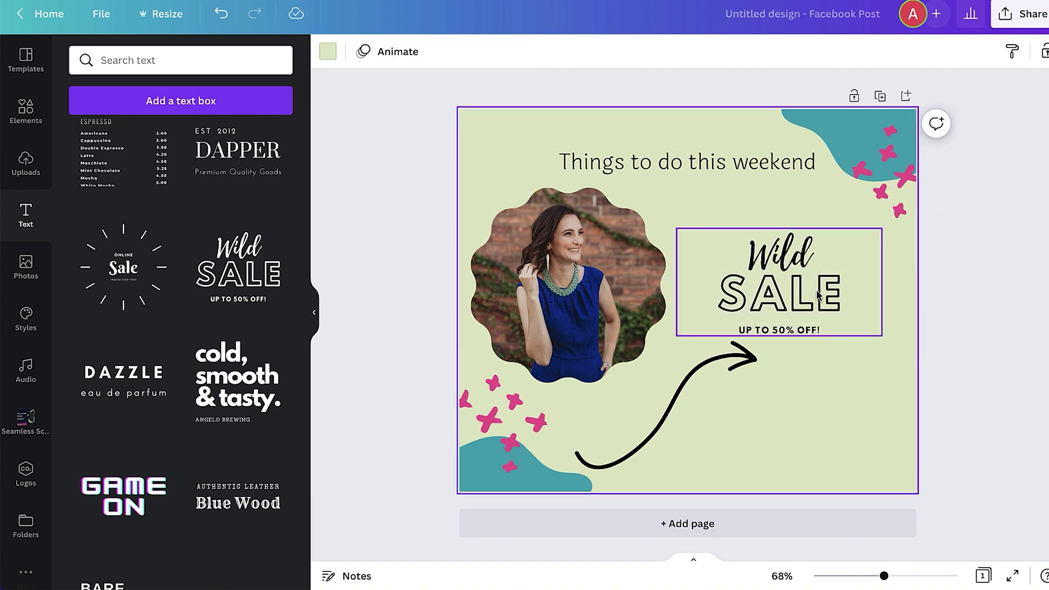
- Change the heading to 'Use code ABC', narrow it, and align it with the arrow's tip
{"action": "double_click", "coordinate": [709, 164]}
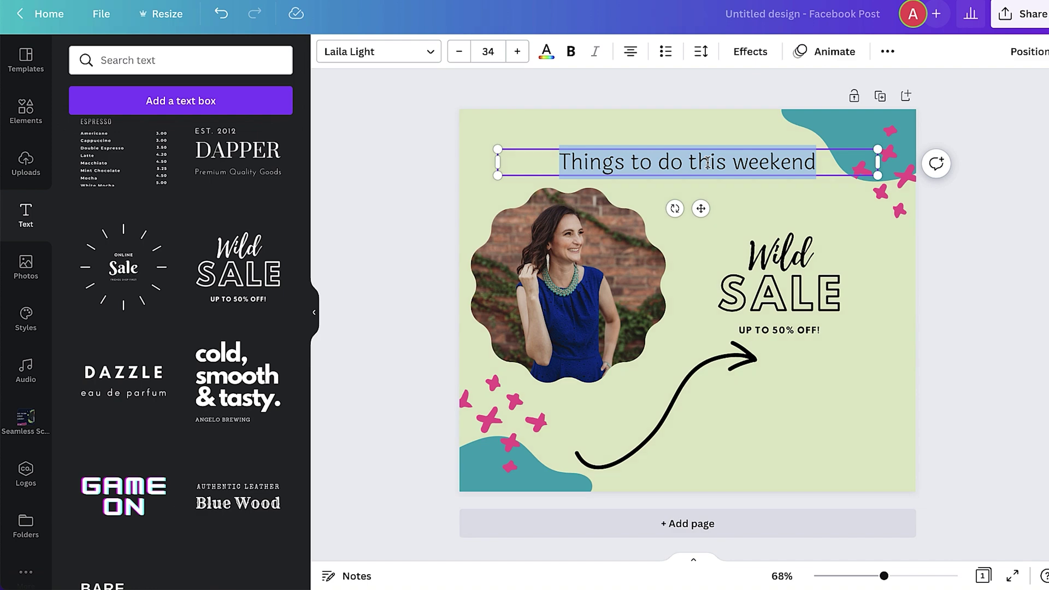
{"action": "type", "text": "Use code AB"}
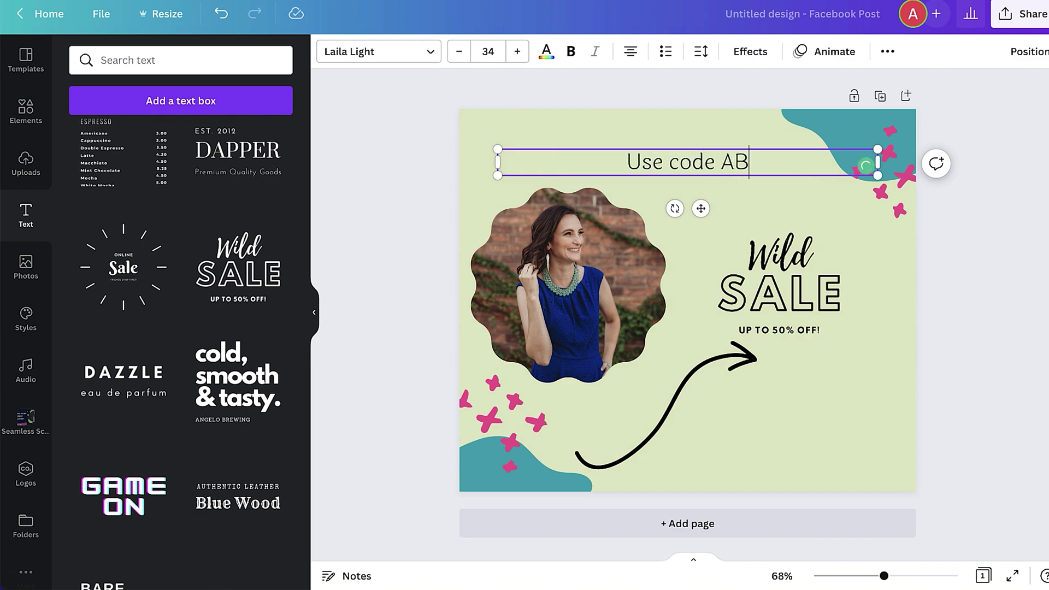
{"action": "type", "text": "C"}
{"action": "left_click_drag", "start_coordinate": [520, 163], "coordinate": [686, 162]}
{"action": "left_click_drag", "start_coordinate": [792, 163], "coordinate": [808, 381]}
{"action": "left_click", "coordinate": [806, 452]}
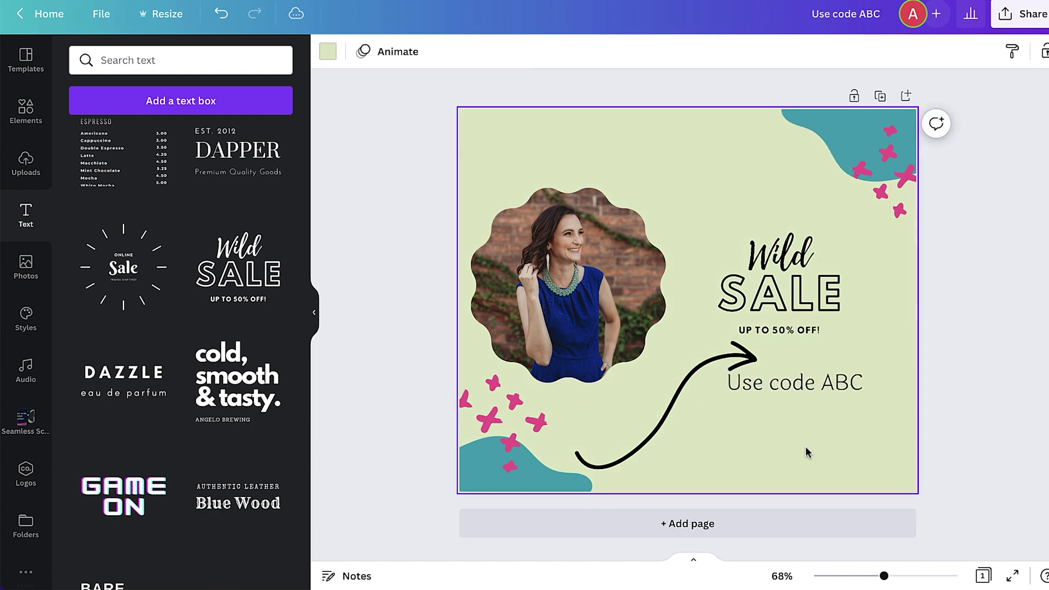
{"action": "left_click_drag", "start_coordinate": [746, 351], "coordinate": [700, 370]}
{"action": "left_click", "coordinate": [832, 433]}
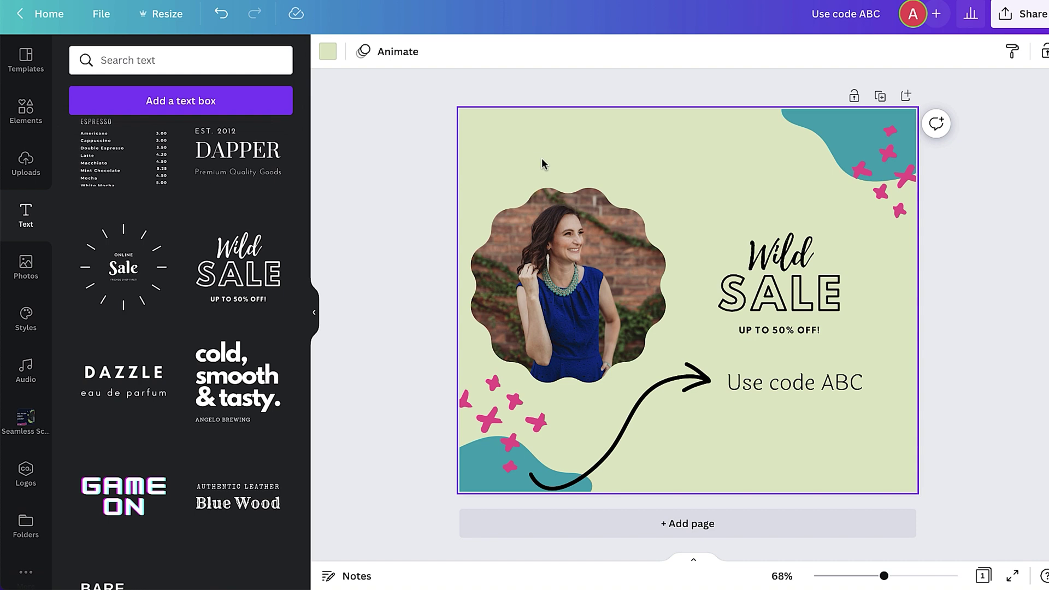
- Replace the script word 'Wild' above SALE with 'great', after first trying 'Amazing'
{"action": "double_click", "coordinate": [788, 253]}
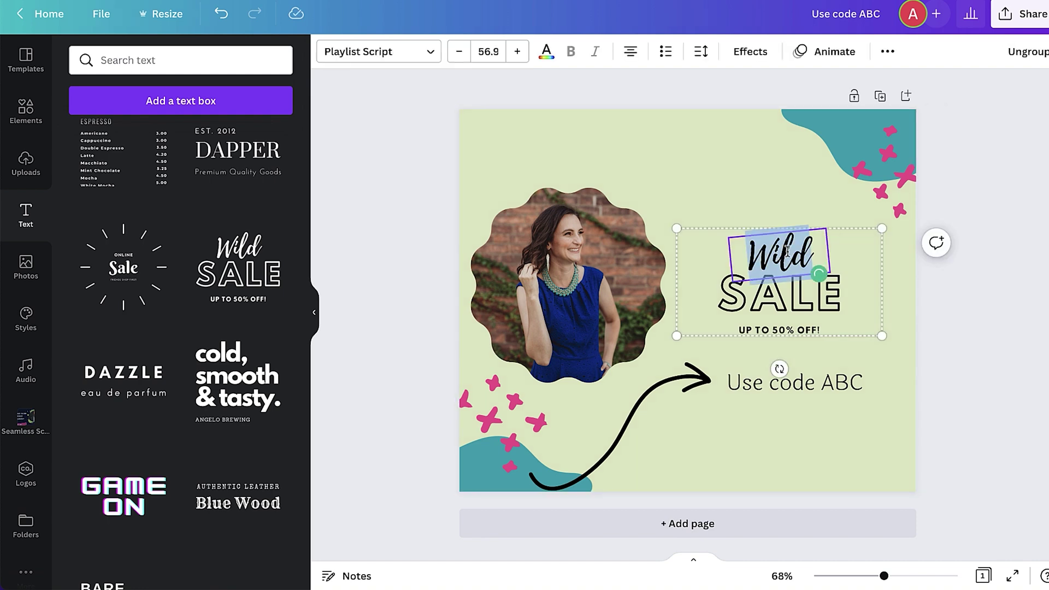
{"action": "type", "text": "Amazing"}
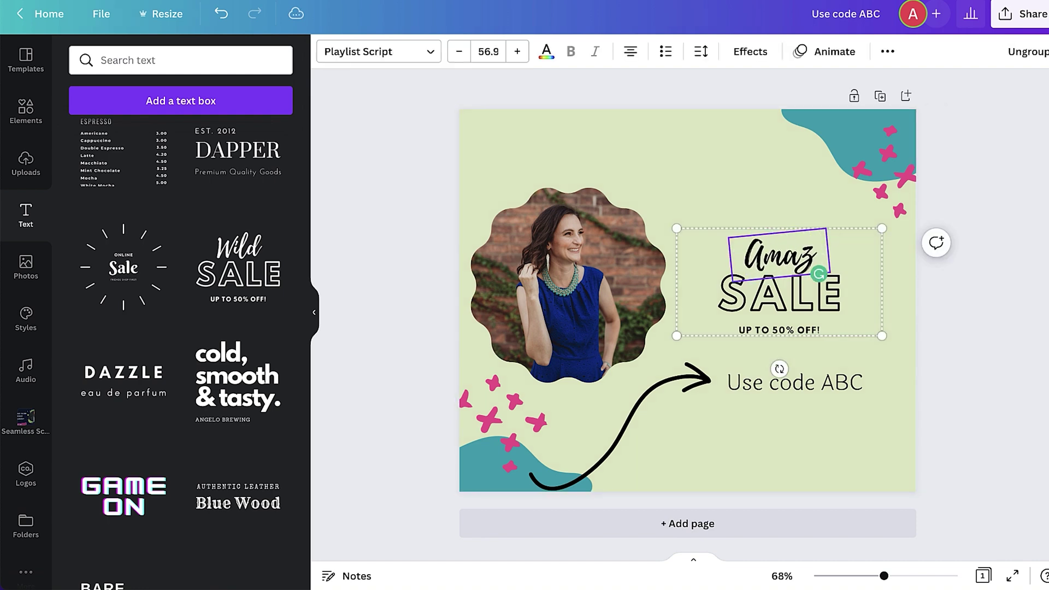
{"action": "left_click", "coordinate": [772, 174]}
{"action": "left_click", "coordinate": [825, 266]}
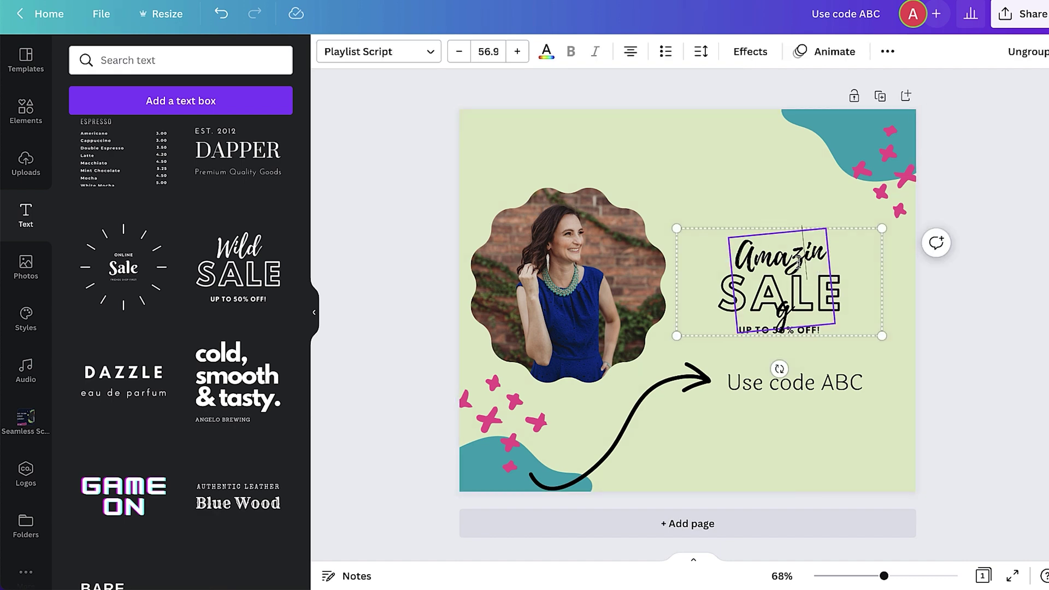
{"action": "double_click", "coordinate": [799, 263]}
{"action": "key", "text": "BackSpace"}
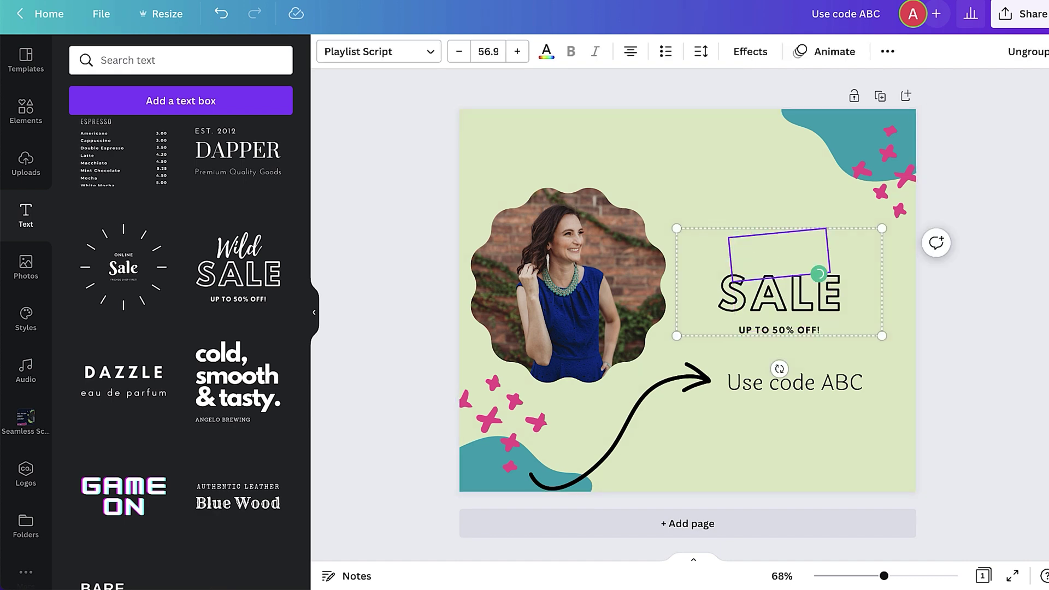
{"action": "type", "text": "great"}
{"action": "left_click", "coordinate": [746, 195]}
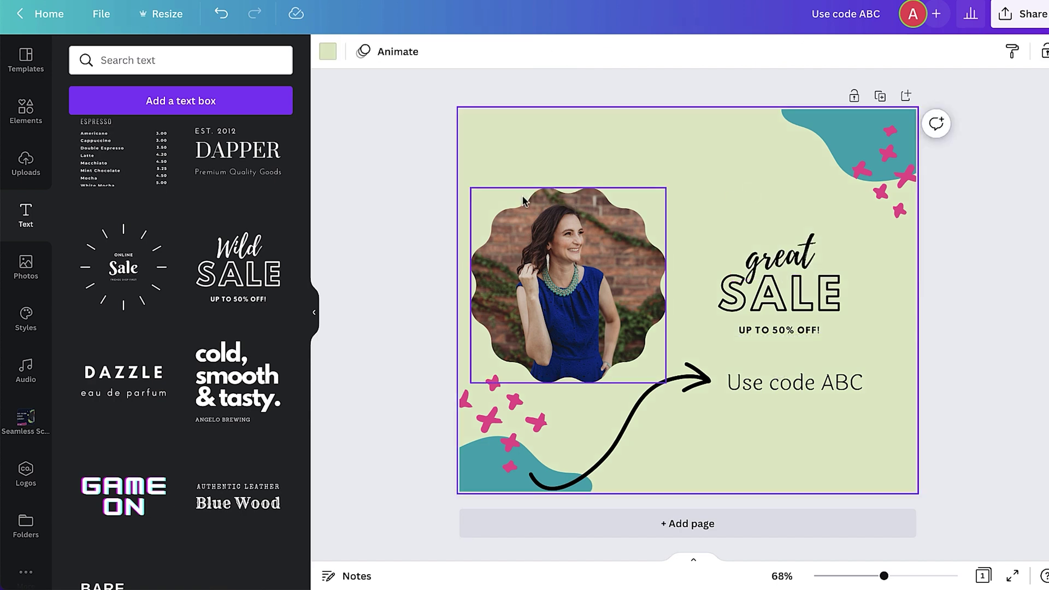
{"action": "left_click", "coordinate": [21, 111]}
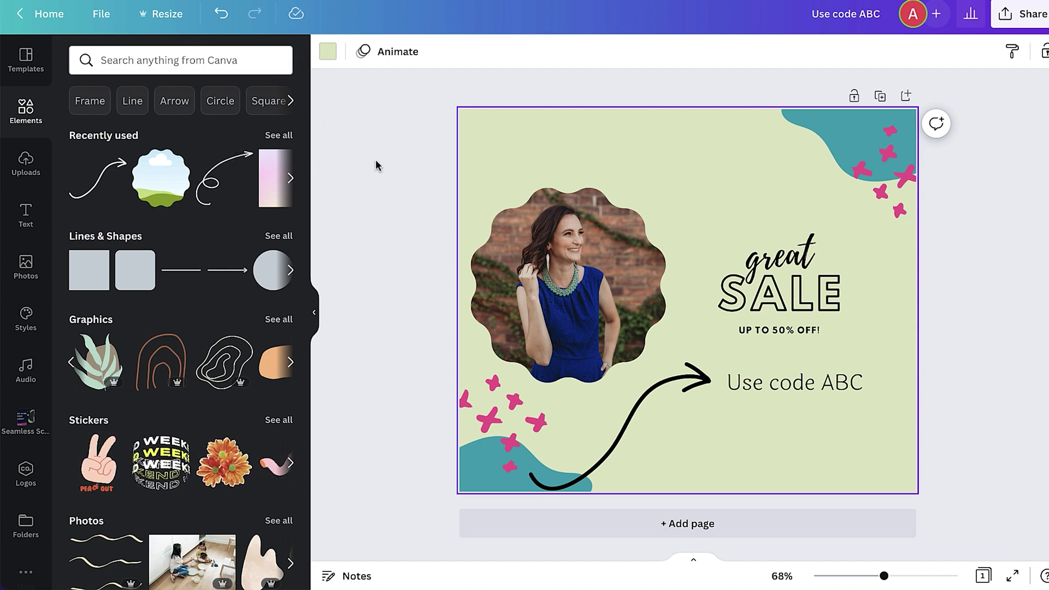
- Browse the stock photos and add the clothes-rack photo with a woman reading to the post
{"action": "left_click", "coordinate": [28, 263]}
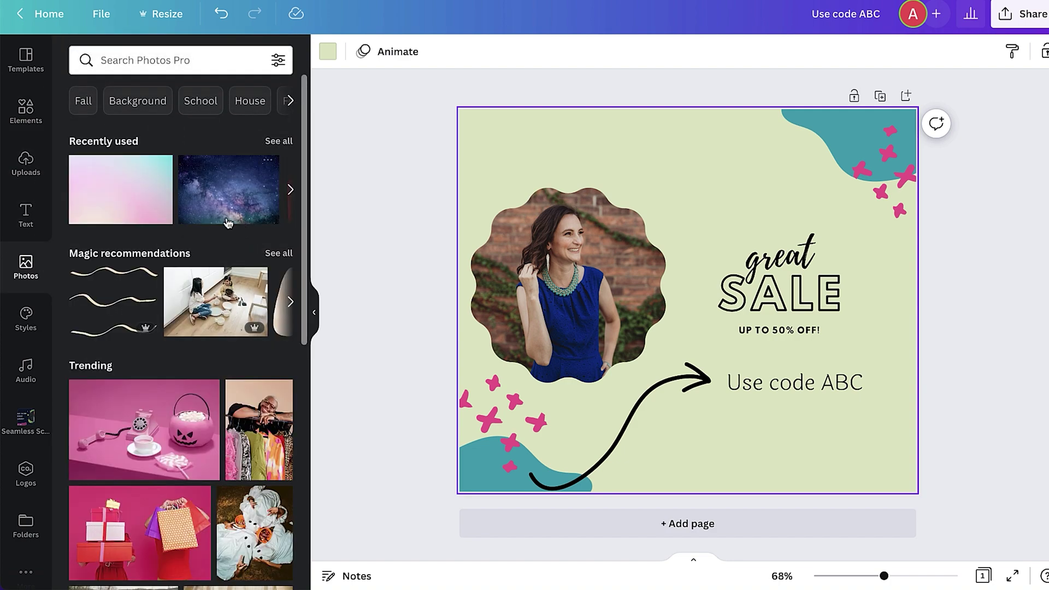
{"action": "scroll", "coordinate": [228, 240], "scroll_direction": "down", "scroll_amount": 10}
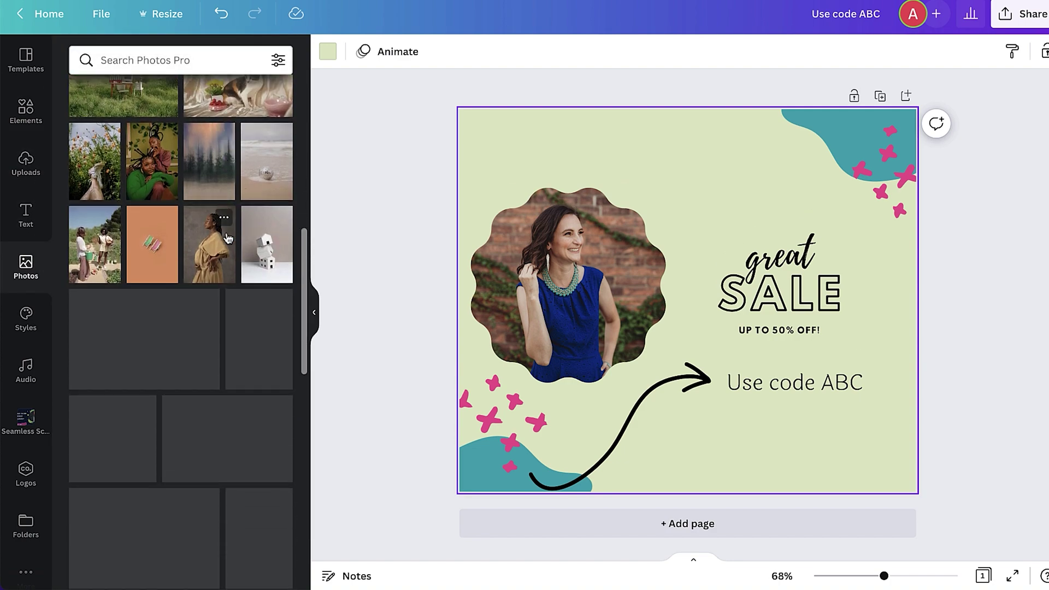
{"action": "scroll", "coordinate": [228, 238], "scroll_direction": "up", "scroll_amount": 10}
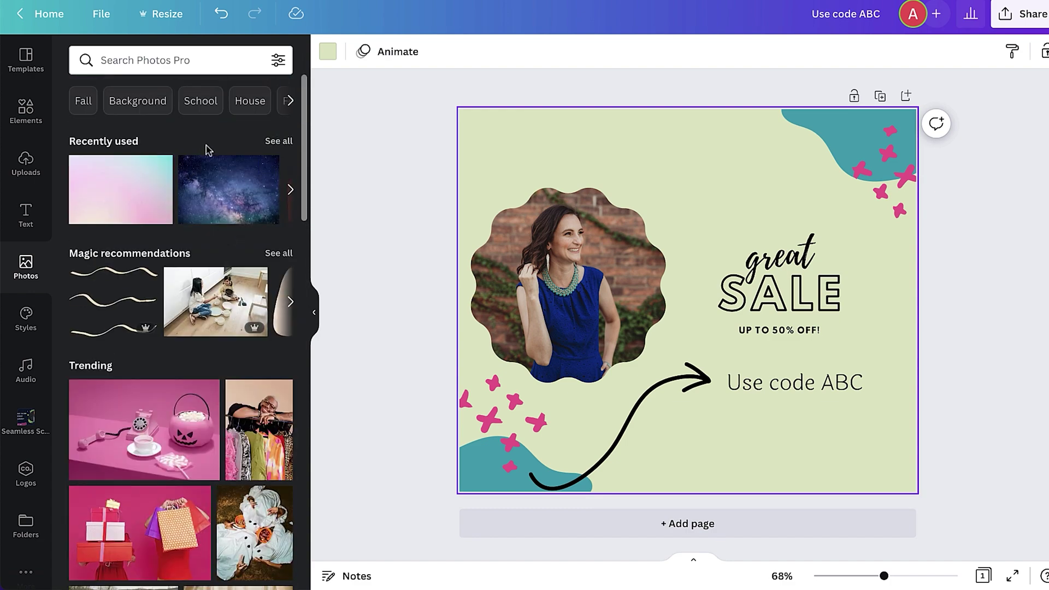
{"action": "scroll", "coordinate": [207, 148], "scroll_direction": "down", "scroll_amount": 5}
{"action": "scroll", "coordinate": [206, 151], "scroll_direction": "up", "scroll_amount": 5}
{"action": "scroll", "coordinate": [207, 151], "scroll_direction": "down", "scroll_amount": 10}
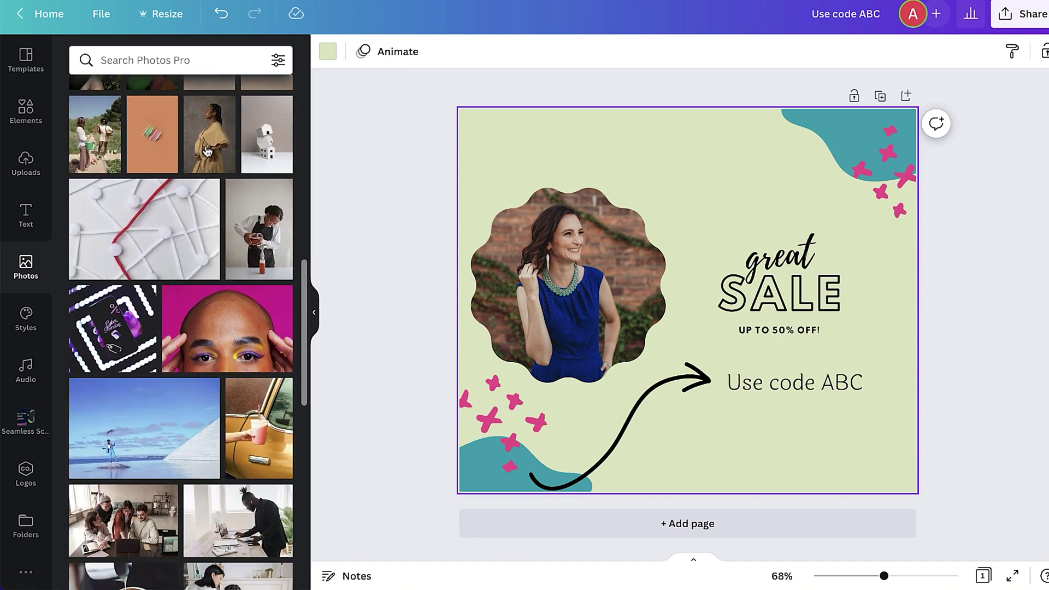
{"action": "scroll", "coordinate": [207, 152], "scroll_direction": "down", "scroll_amount": 10}
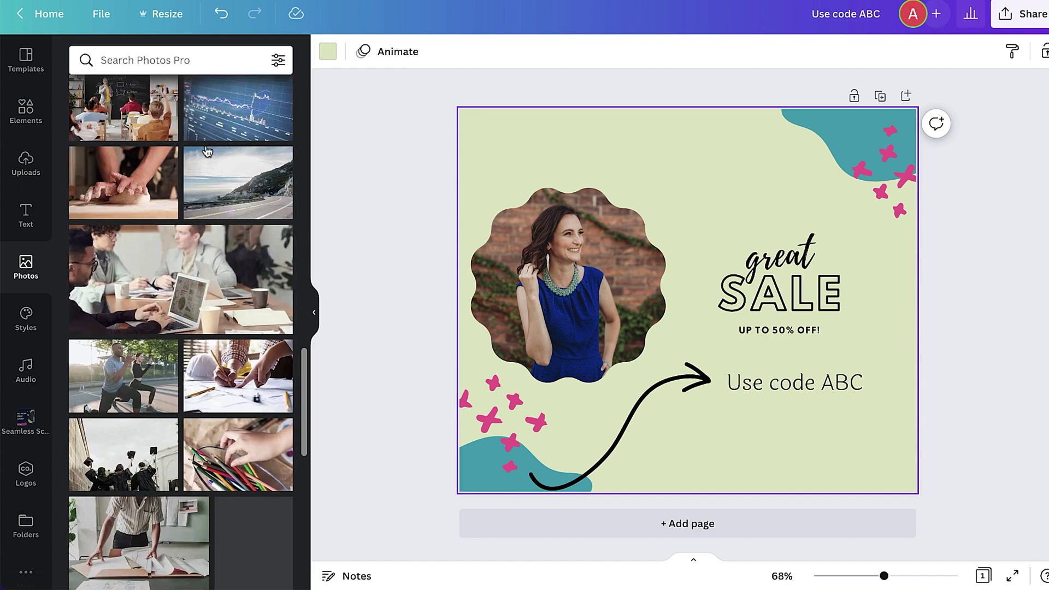
{"action": "scroll", "coordinate": [207, 151], "scroll_direction": "down", "scroll_amount": 10}
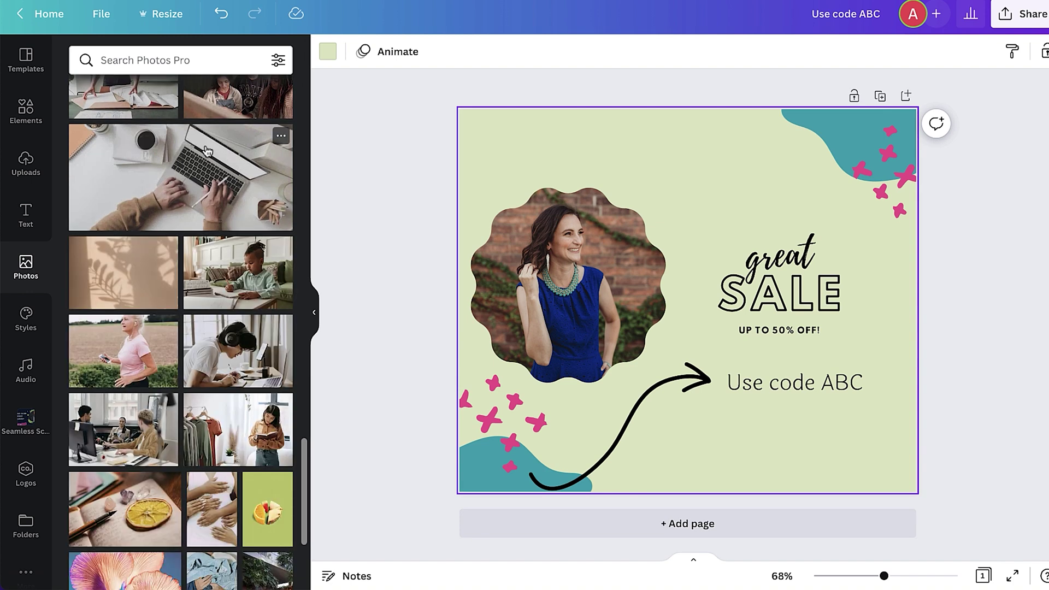
{"action": "scroll", "coordinate": [206, 151], "scroll_direction": "down", "scroll_amount": 4}
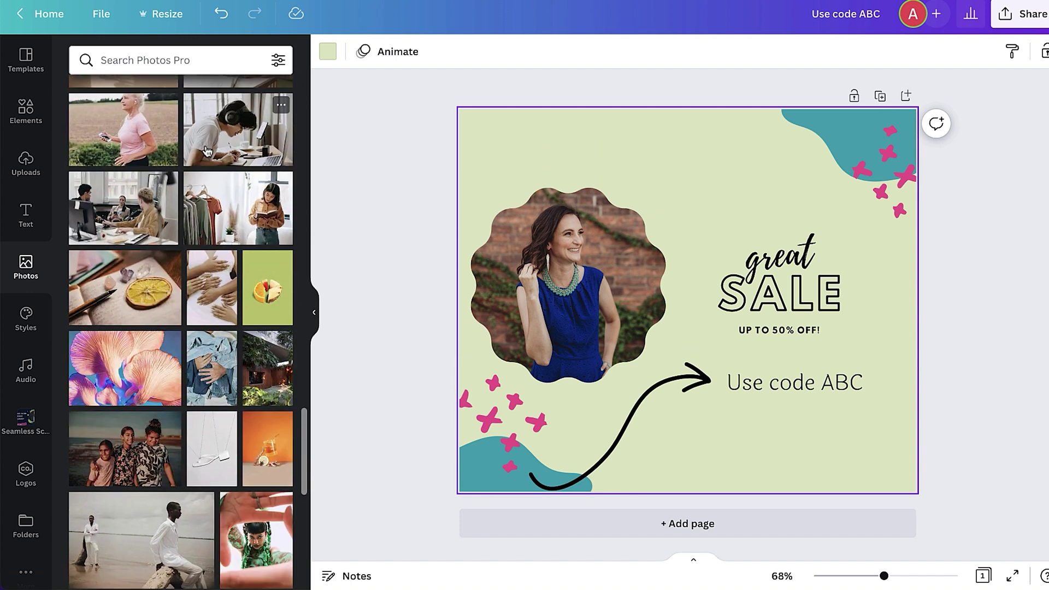
{"action": "left_click", "coordinate": [242, 210]}
- Bring the clothes-rack photo forward and adjust it to brightness 11 and contrast 10
{"action": "right_click", "coordinate": [638, 218]}
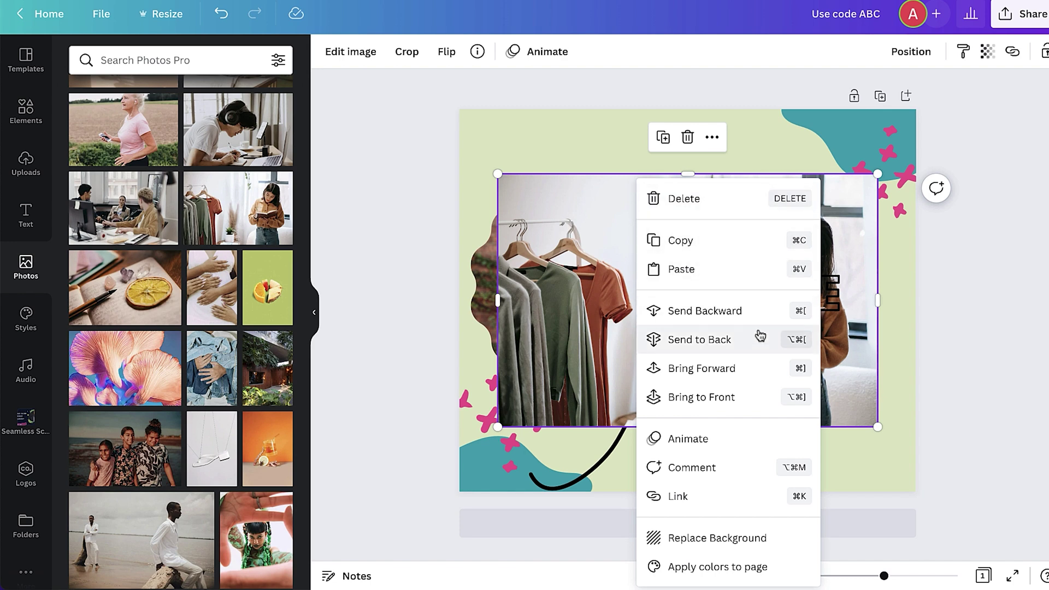
{"action": "left_click", "coordinate": [702, 368]}
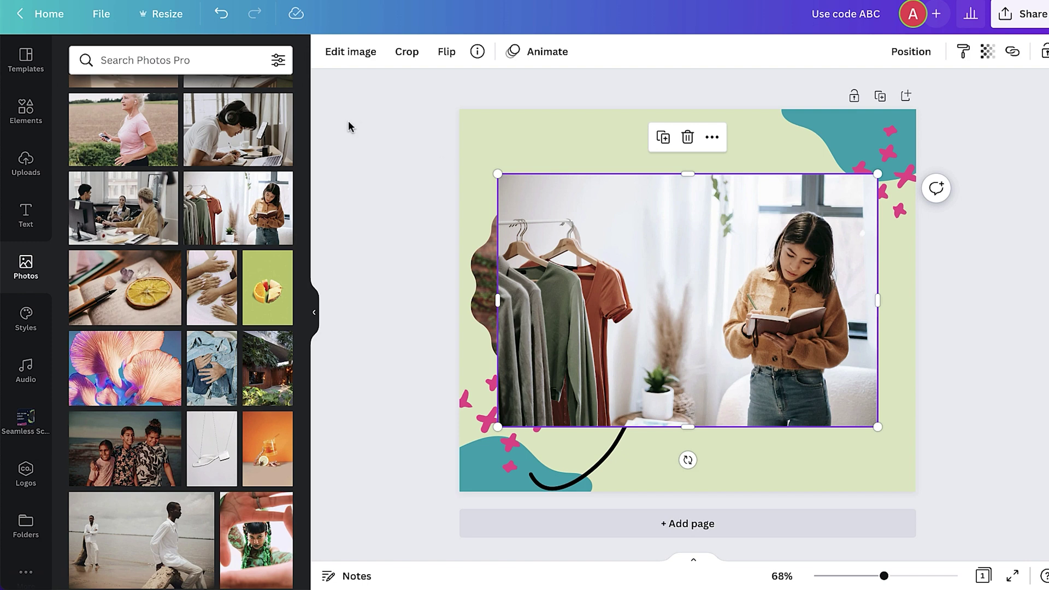
{"action": "left_click", "coordinate": [339, 57]}
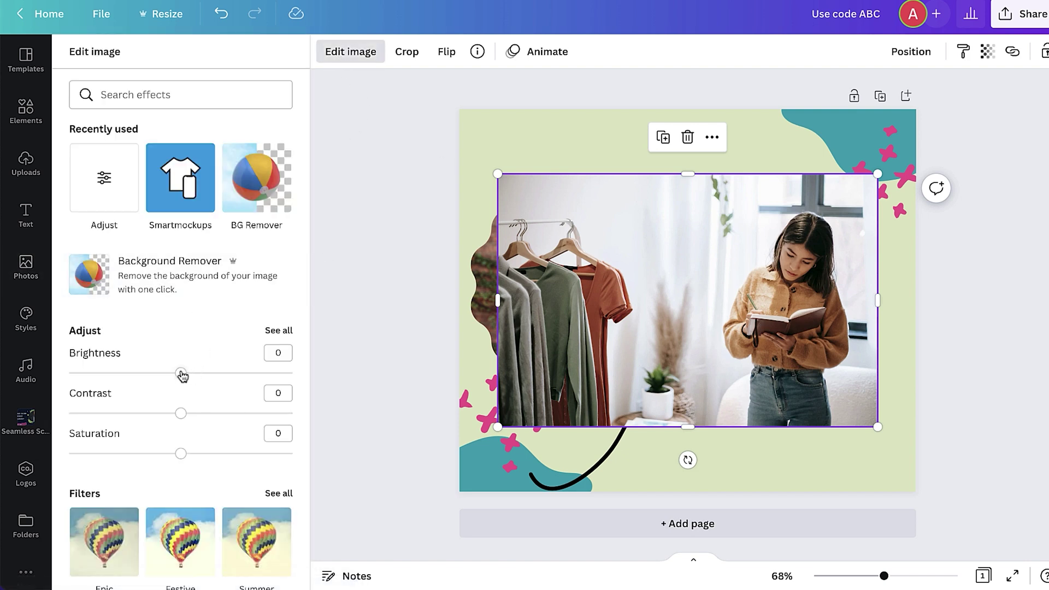
{"action": "left_click_drag", "start_coordinate": [181, 374], "coordinate": [198, 374]}
{"action": "left_click_drag", "start_coordinate": [186, 417], "coordinate": [196, 416]}
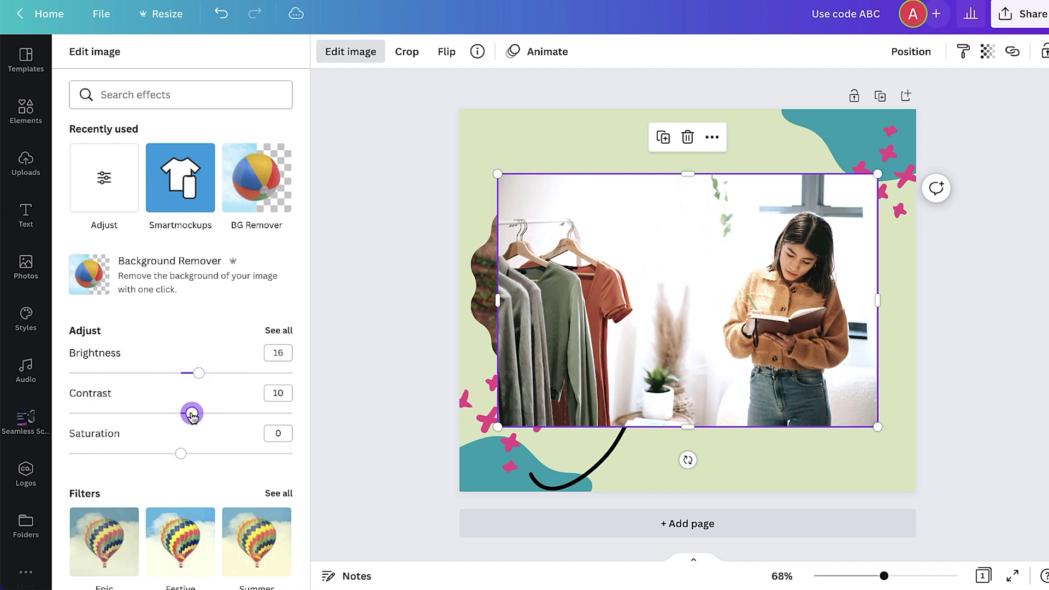
{"action": "mouse_move", "coordinate": [182, 454]}
{"action": "left_mouse_down"}
{"action": "mouse_move", "coordinate": [200, 454]}
{"action": "mouse_move", "coordinate": [182, 460]}
{"action": "left_mouse_up"}
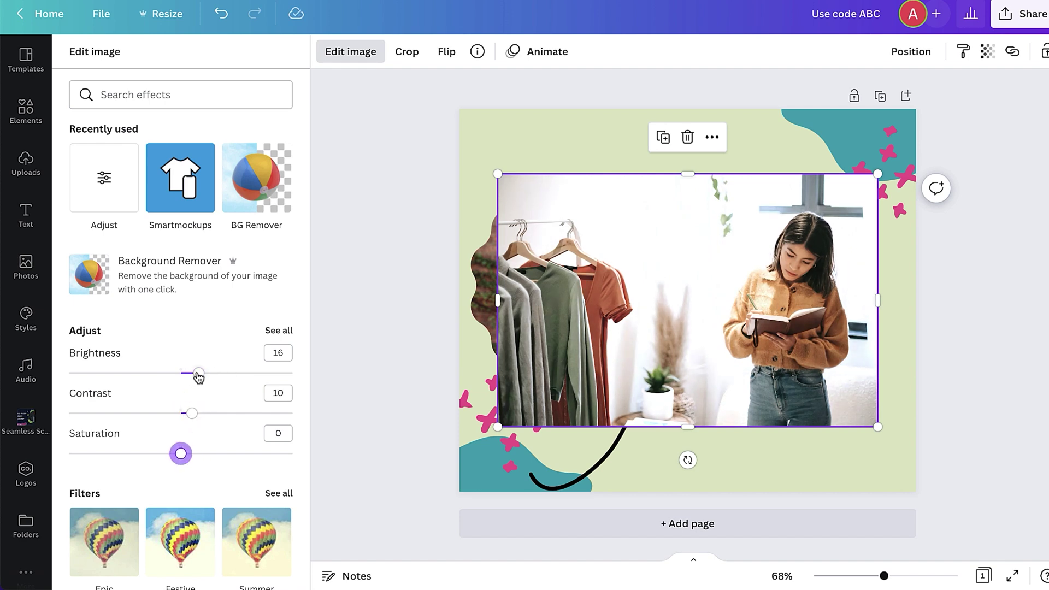
{"action": "left_click_drag", "start_coordinate": [198, 376], "coordinate": [195, 376]}
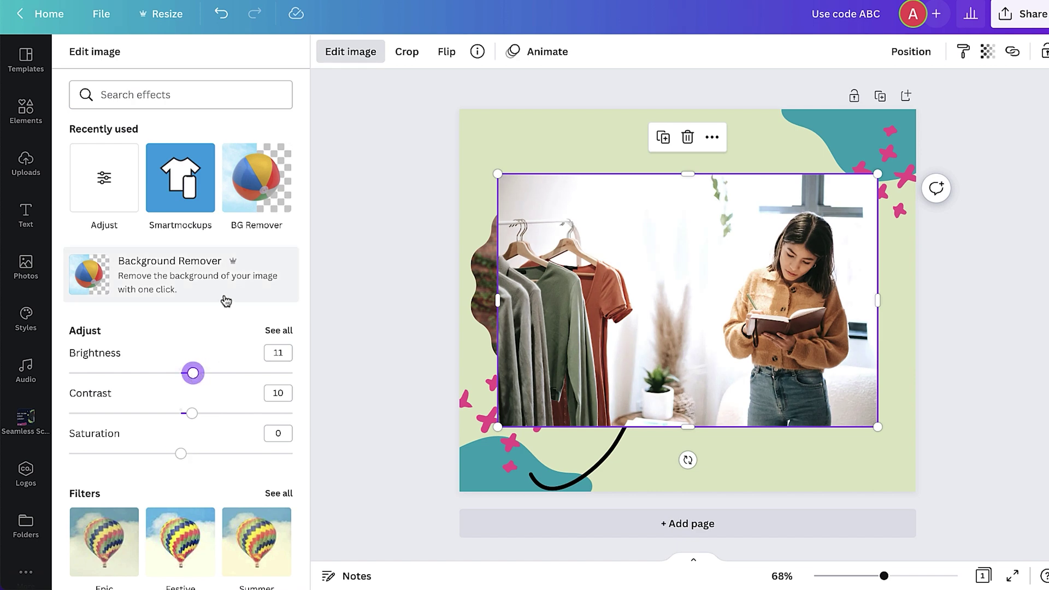
{"action": "left_click", "coordinate": [254, 174]}
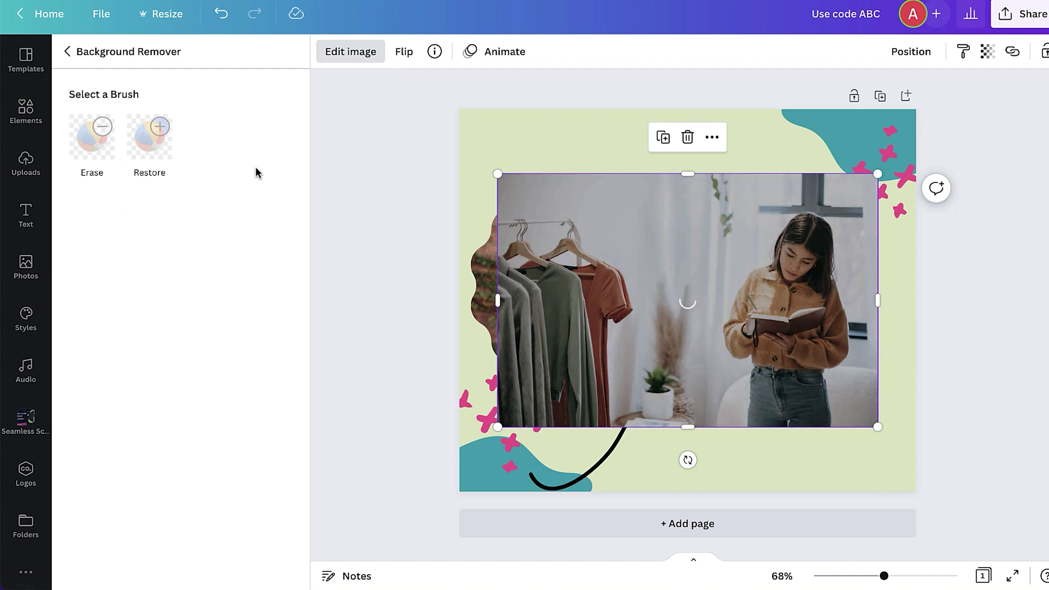
- Apply background removal, crop off the empty left side, and move the girl to the lower right
{"action": "left_click_drag", "start_coordinate": [780, 289], "coordinate": [803, 325]}
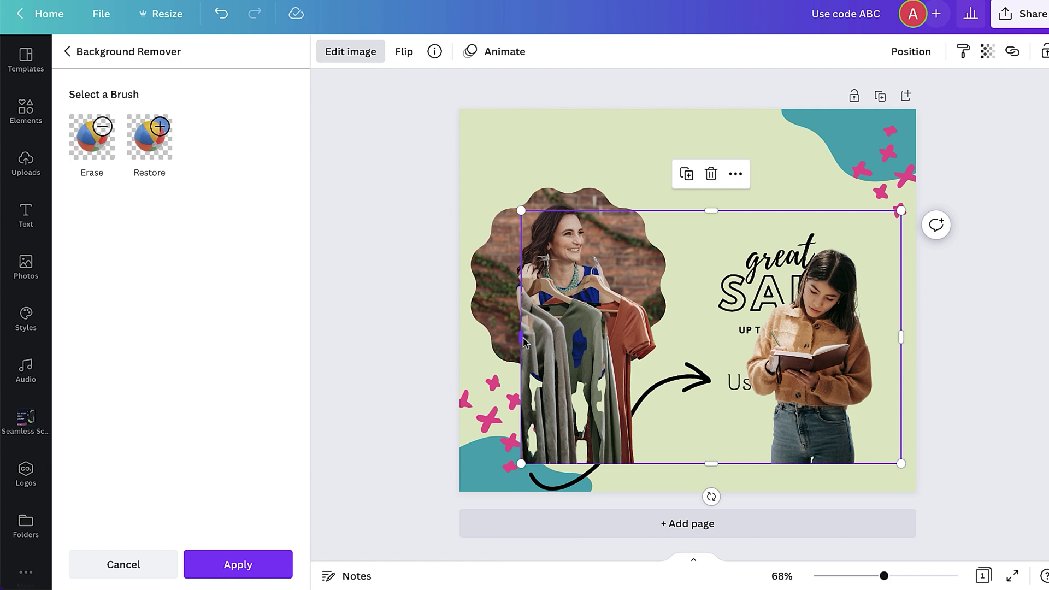
{"action": "left_click", "coordinate": [232, 564]}
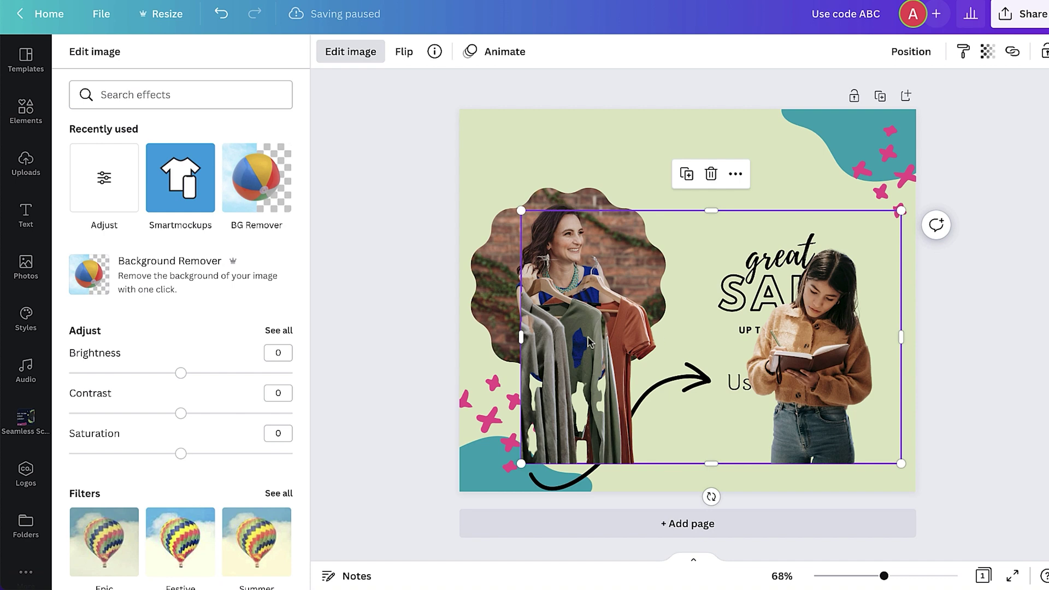
{"action": "left_click_drag", "start_coordinate": [523, 462], "coordinate": [735, 463]}
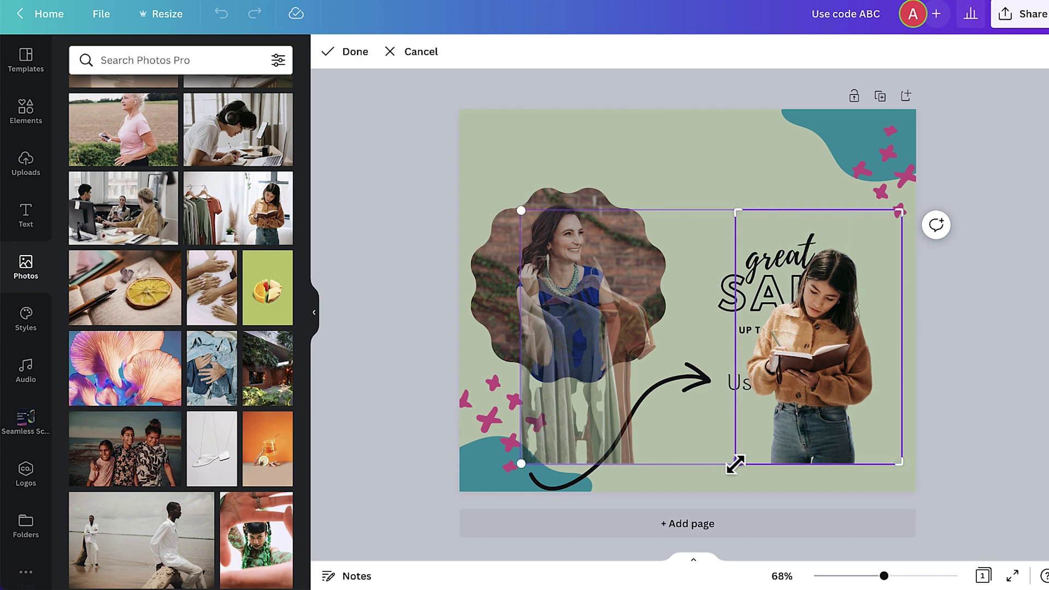
{"action": "left_click", "coordinate": [336, 54]}
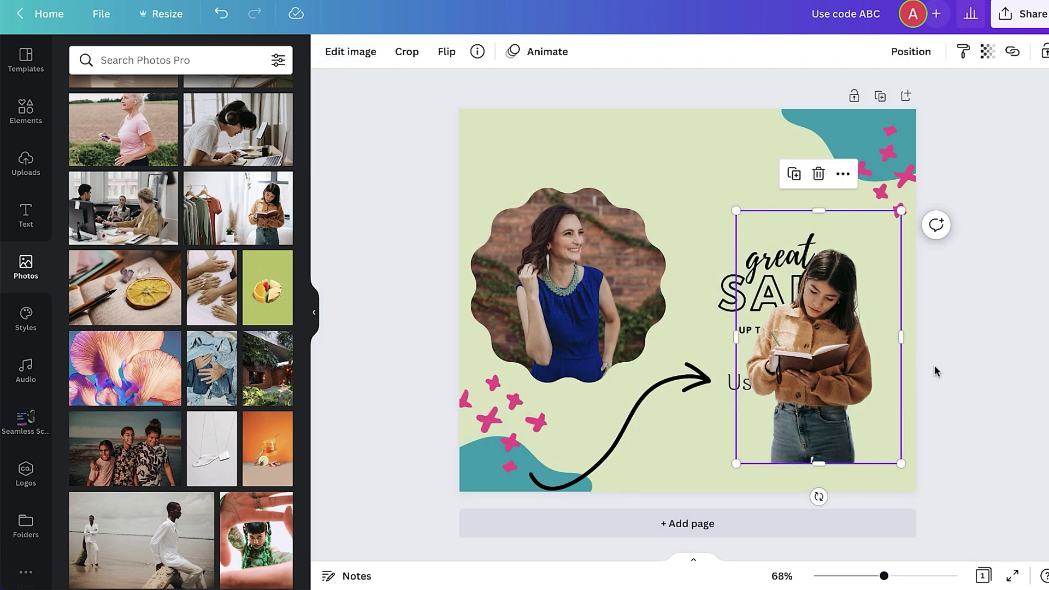
{"action": "left_click_drag", "start_coordinate": [822, 370], "coordinate": [864, 410]}
{"action": "left_click", "coordinate": [740, 351]}
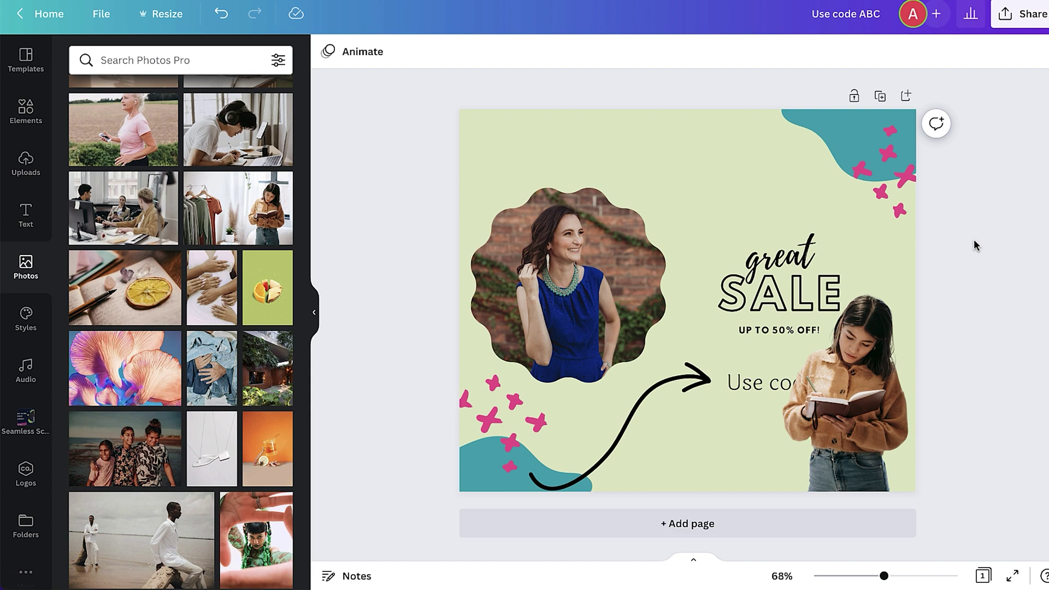
- Add the dark AccessAlly logo, shrink it, and place it in the top-left corner
{"action": "left_click", "coordinate": [26, 474]}
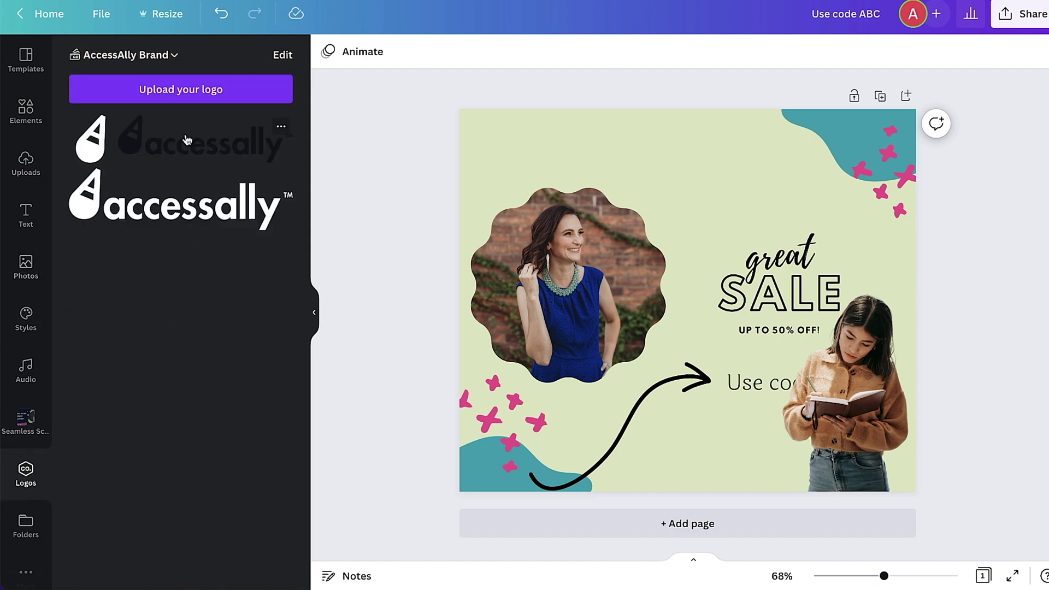
{"action": "left_click", "coordinate": [188, 141]}
{"action": "left_click_drag", "start_coordinate": [859, 348], "coordinate": [576, 157]}
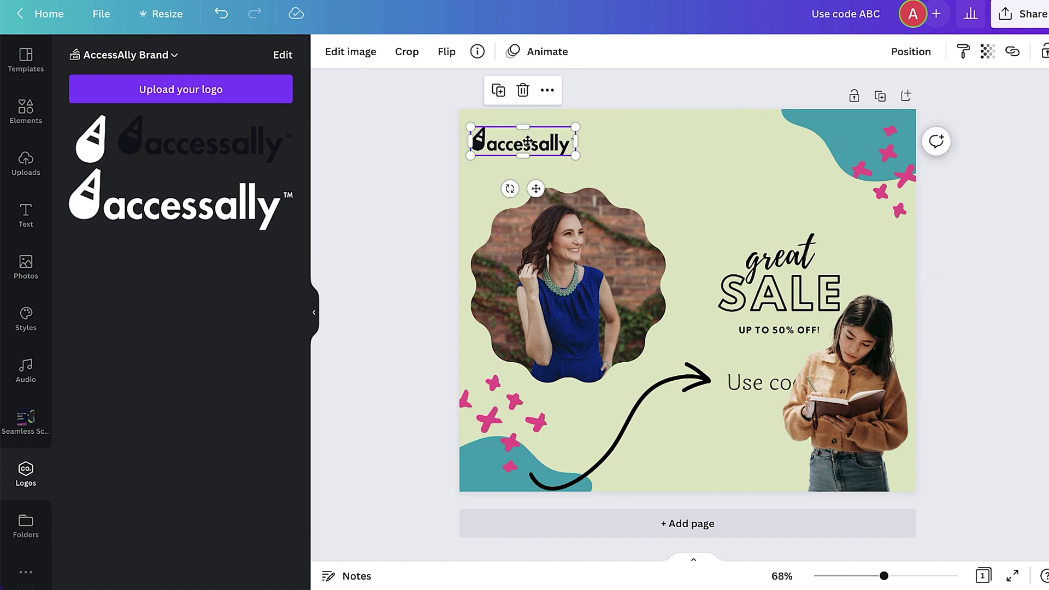
{"action": "left_click", "coordinate": [679, 150]}
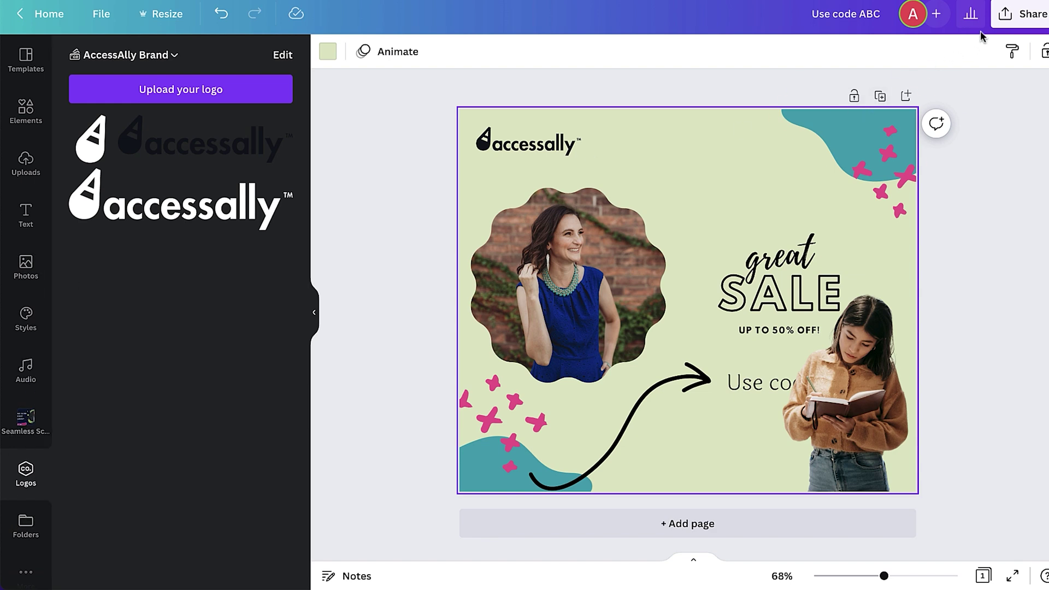
{"action": "left_click", "coordinate": [1009, 15]}
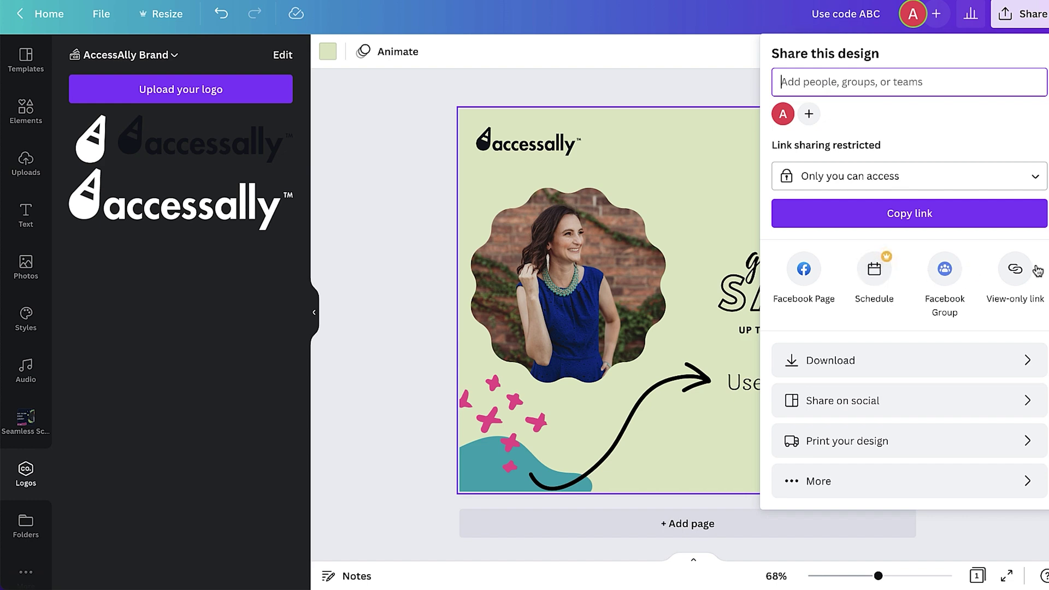
{"action": "left_click", "coordinate": [959, 360]}
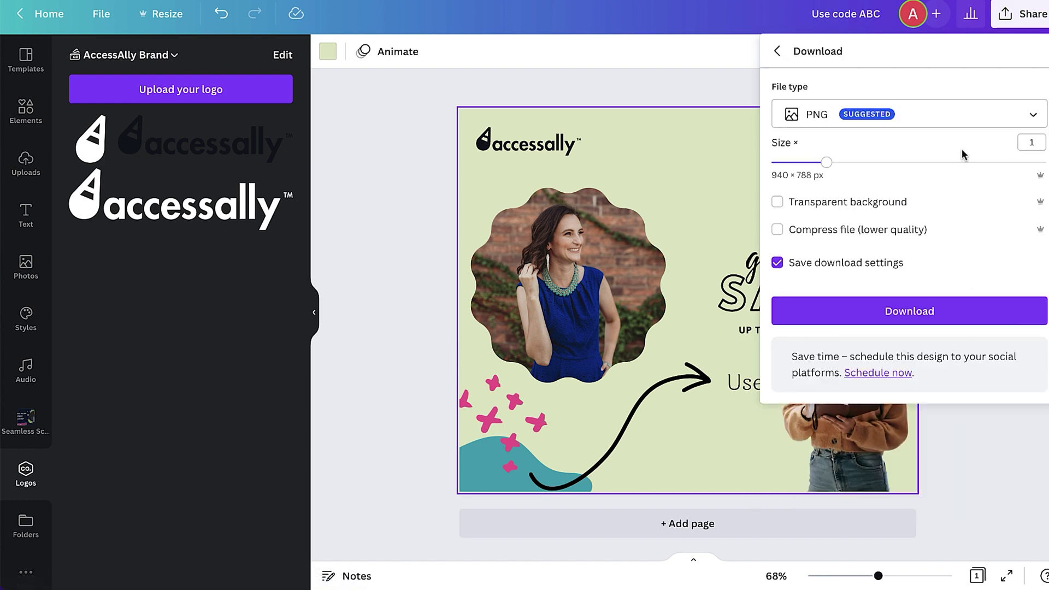
{"action": "left_click", "coordinate": [776, 53]}
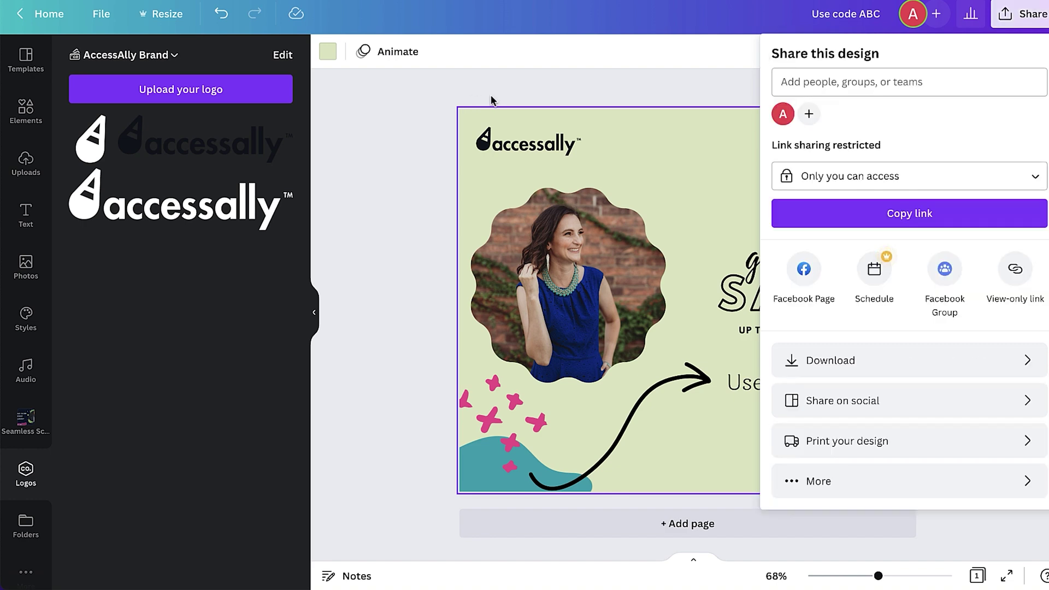
{"action": "left_click", "coordinate": [495, 92]}
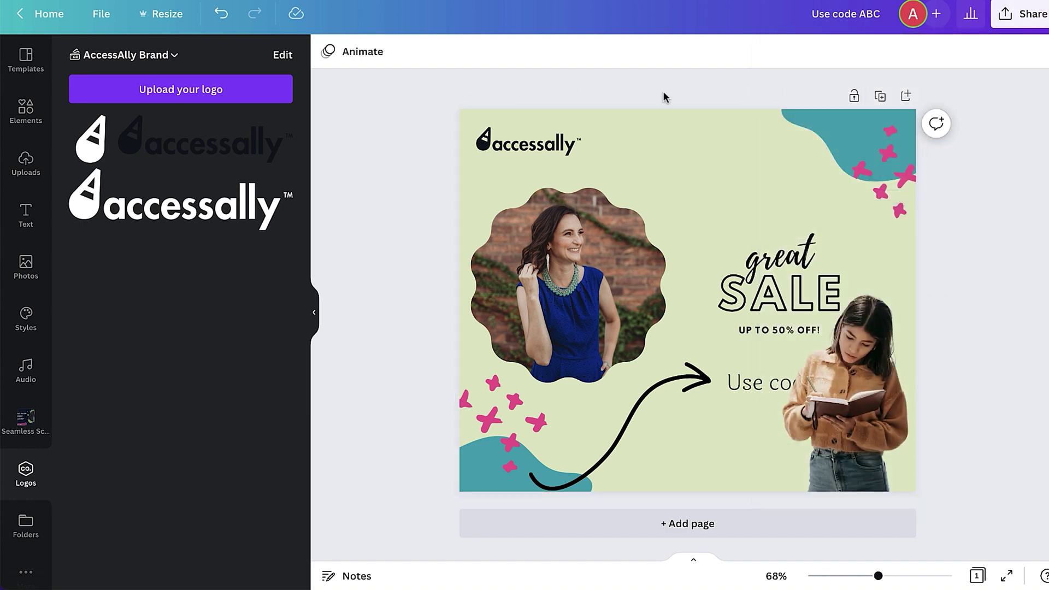